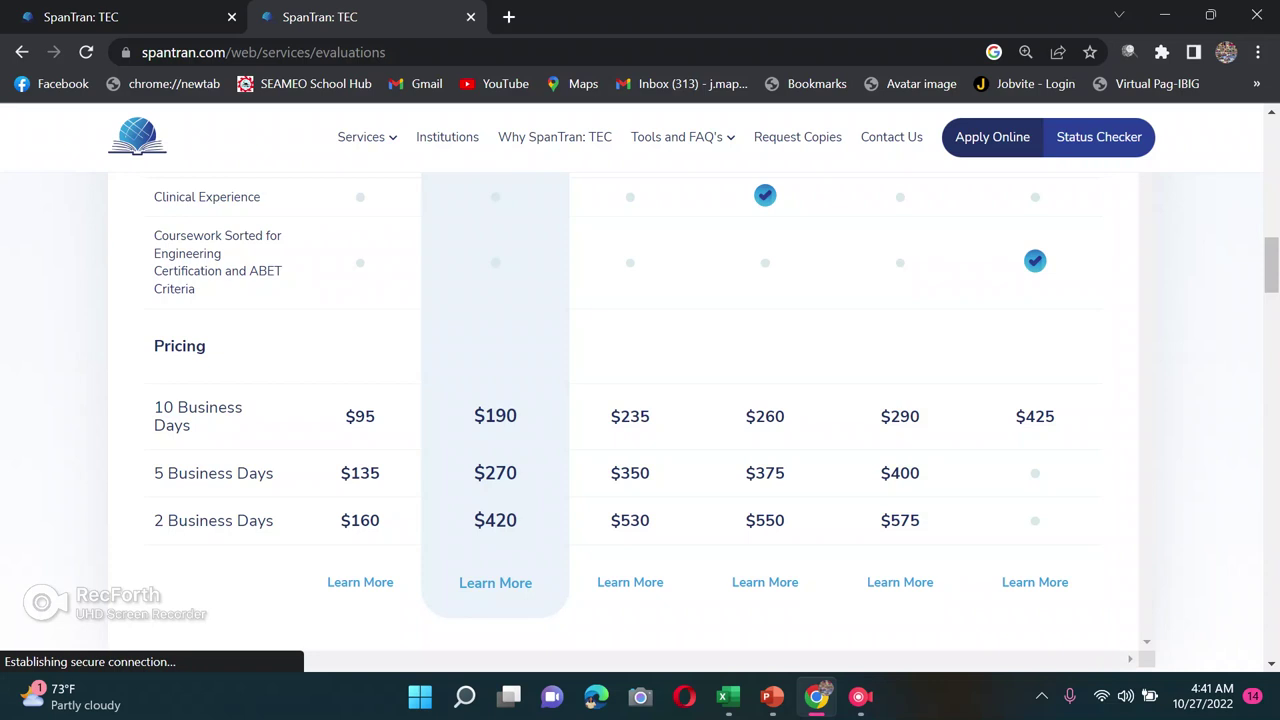
Step: Return to the SpanTran home page tab and start the Apply Online evaluation application
scroll(640, 420, up, 10)
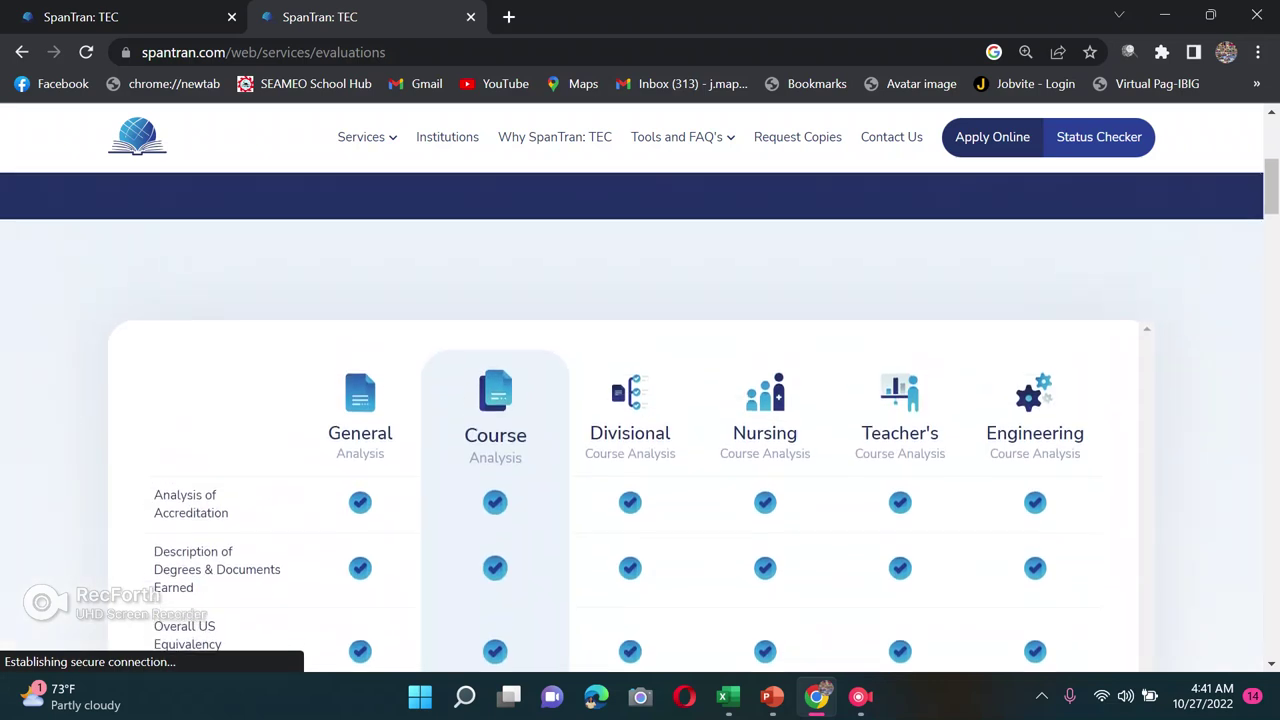
scroll(640, 400, up, 5)
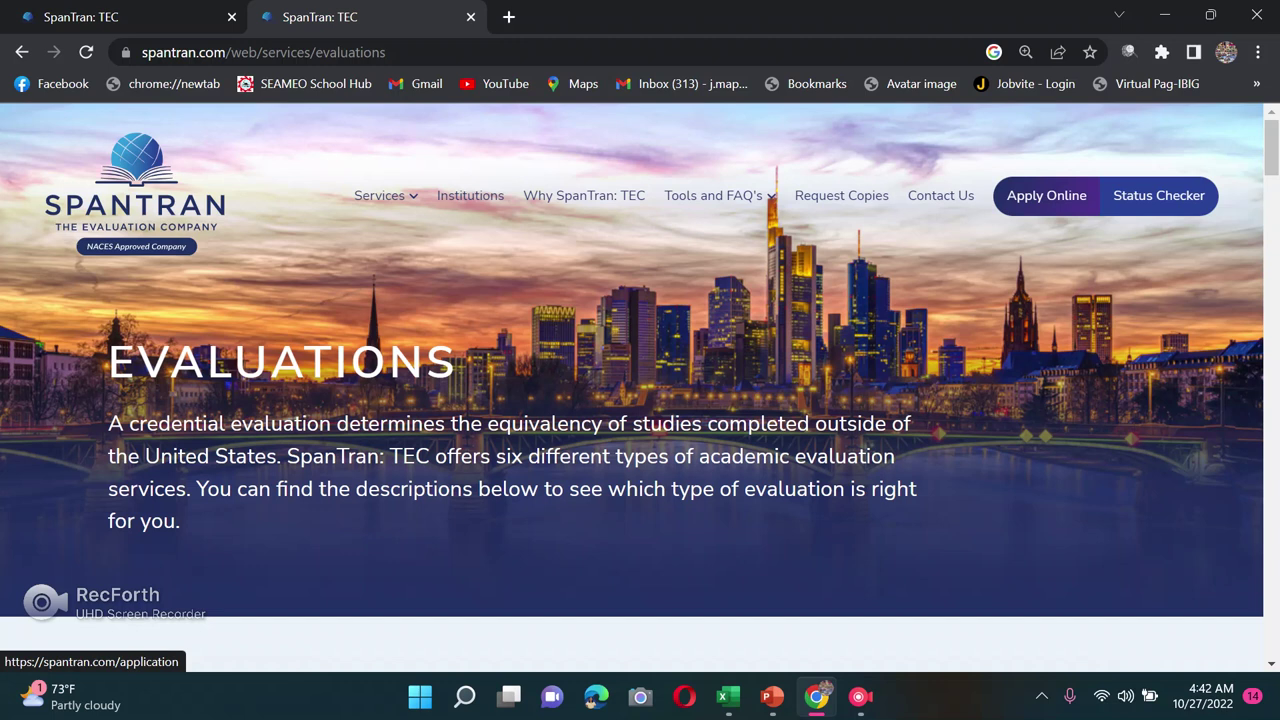
key(ctrl+shift+Tab)
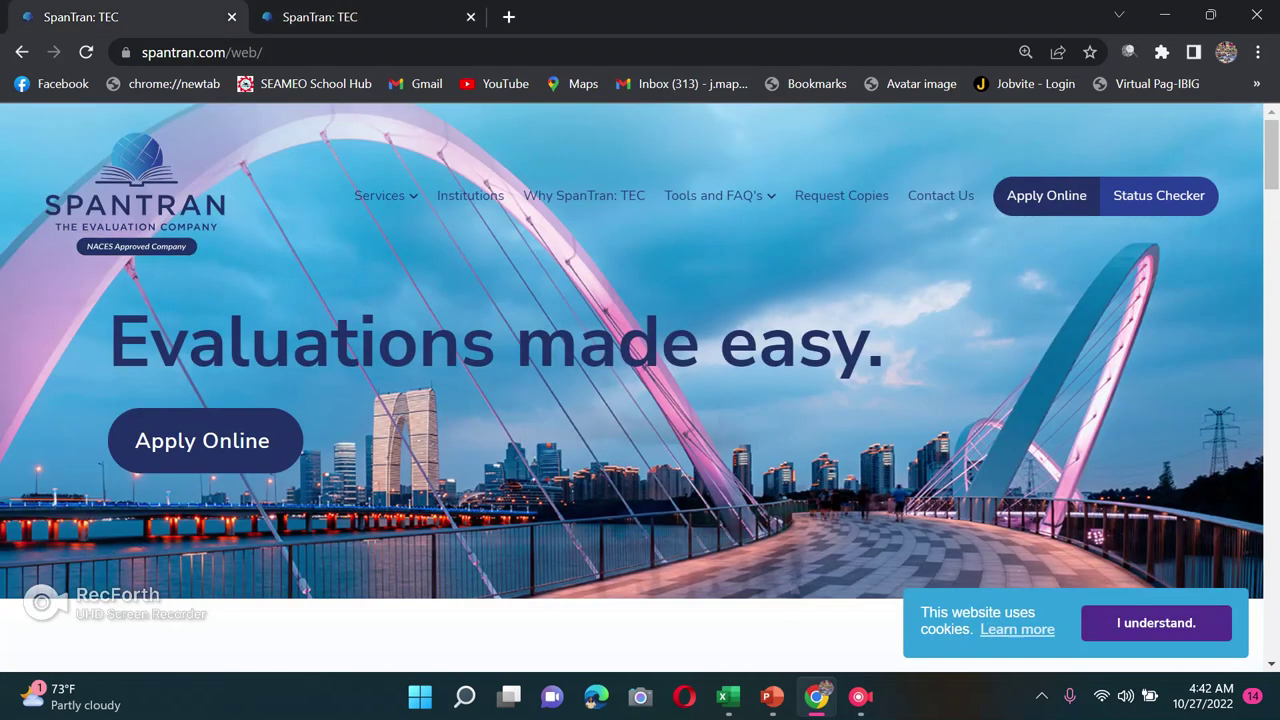
scroll(640, 400, down, 14)
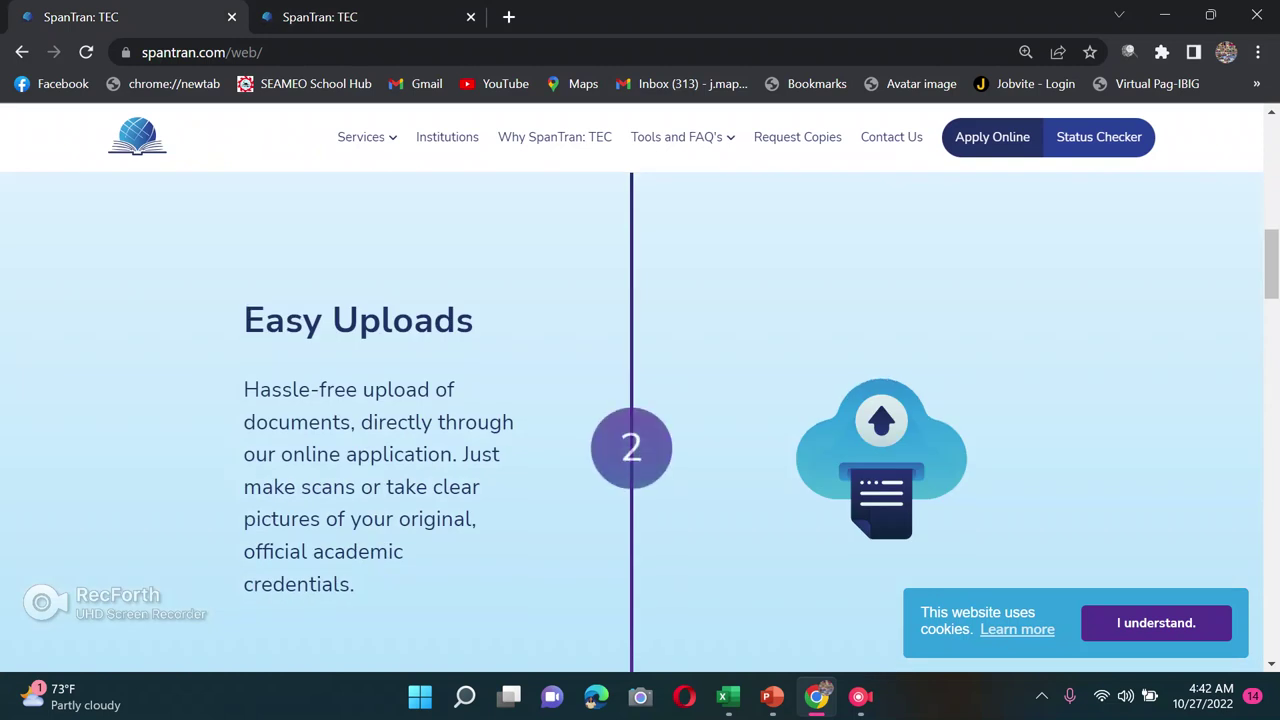
scroll(640, 400, up, 10)
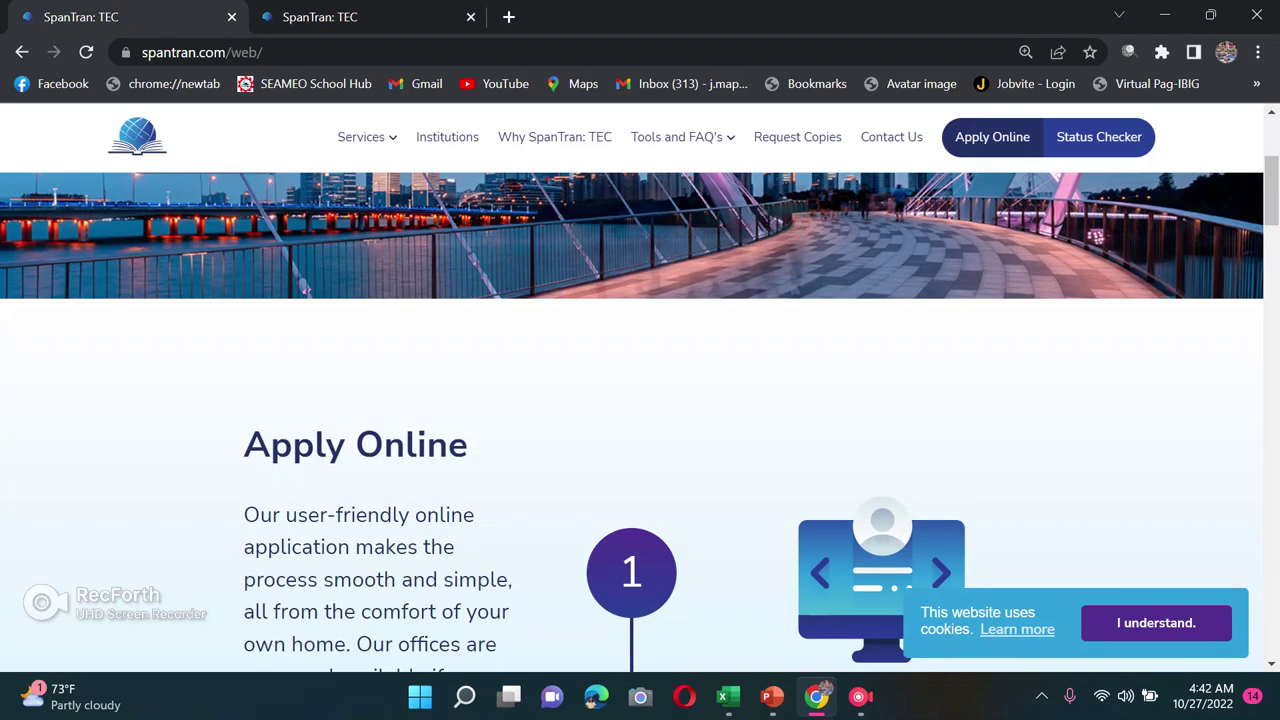
click(992, 137)
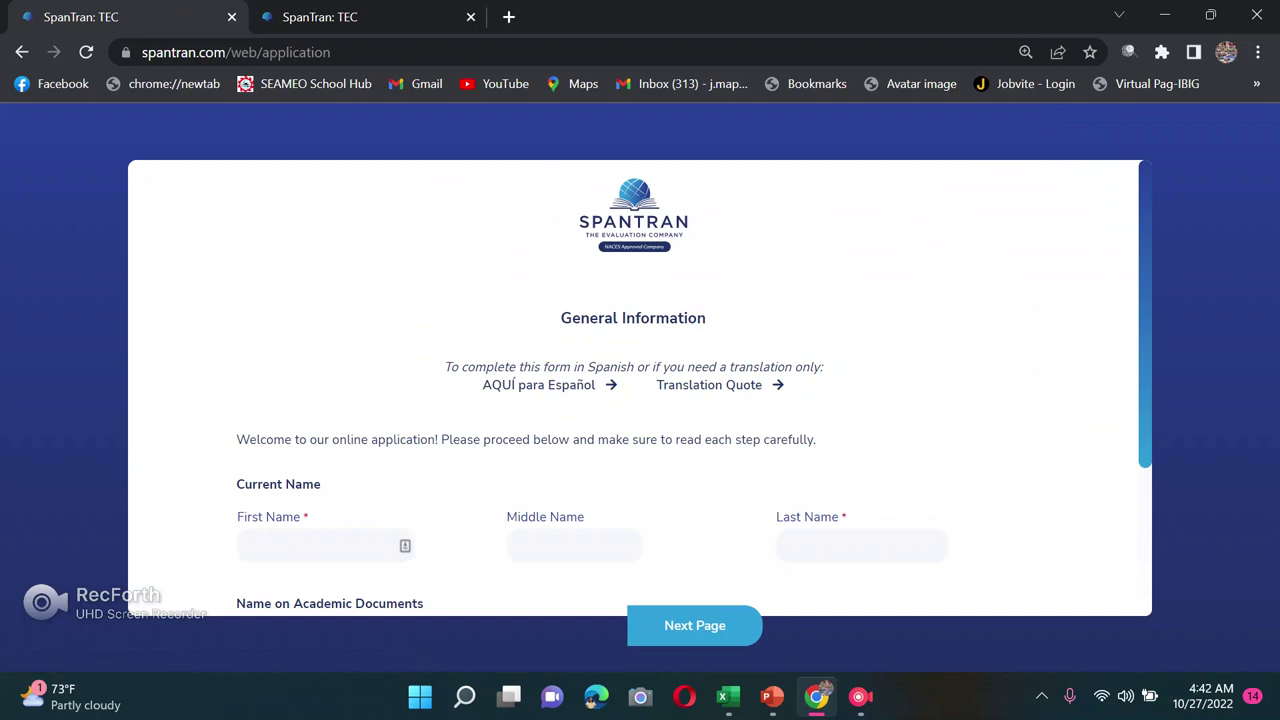
Step: Fill in the current first, middle and last name with placeholder text
scroll(640, 390, down, 1)
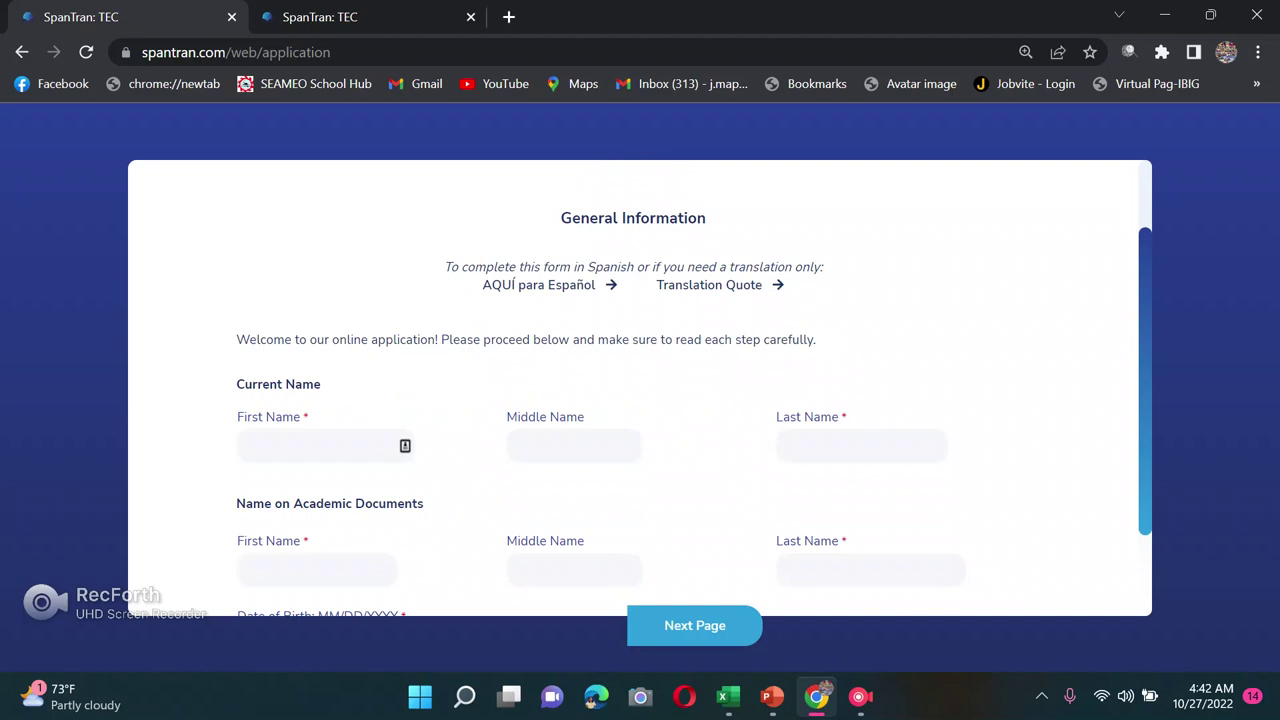
click(320, 446)
text(sggdgd)
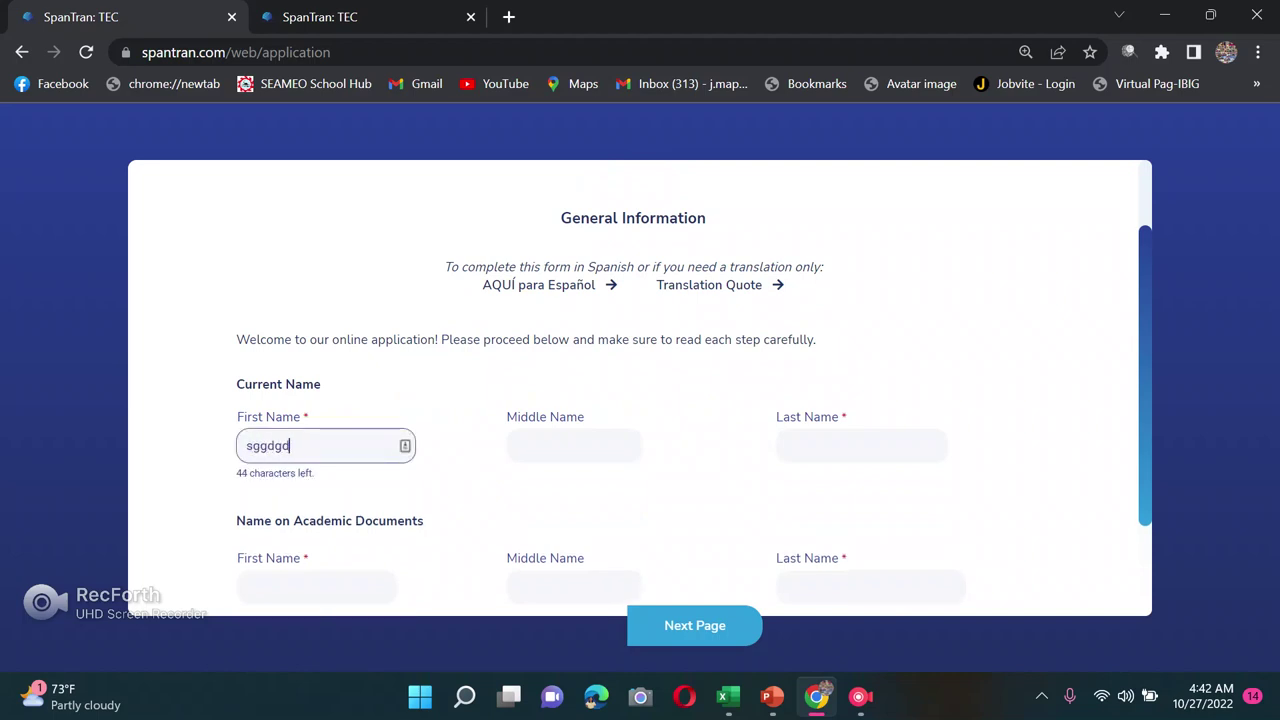
key(Tab)
text(sgdg)
key(Tab)
text(sgdg)
scroll(640, 400, down, 1)
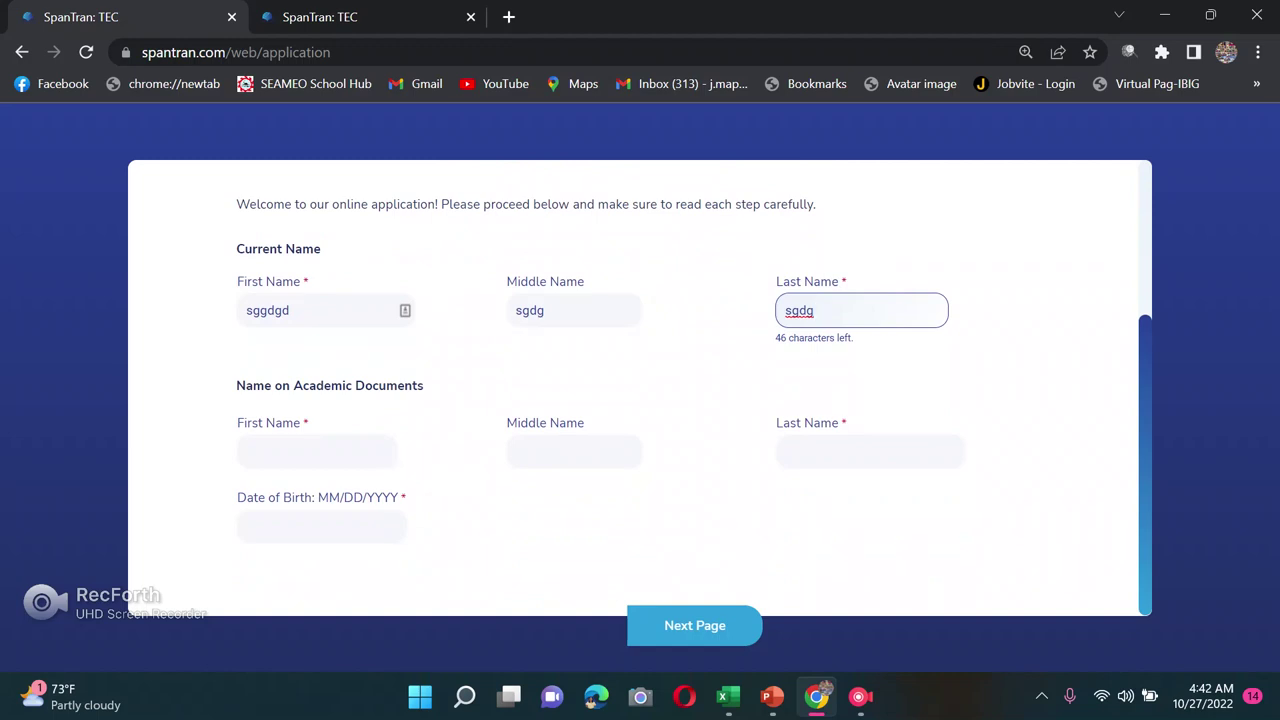
Step: Fill in the first, middle and last name as shown on academic documents
key(Tab)
text(sfsdfs)
key(Tab)
text(sfsgf)
key(Tab)
text(sfsgsfg)
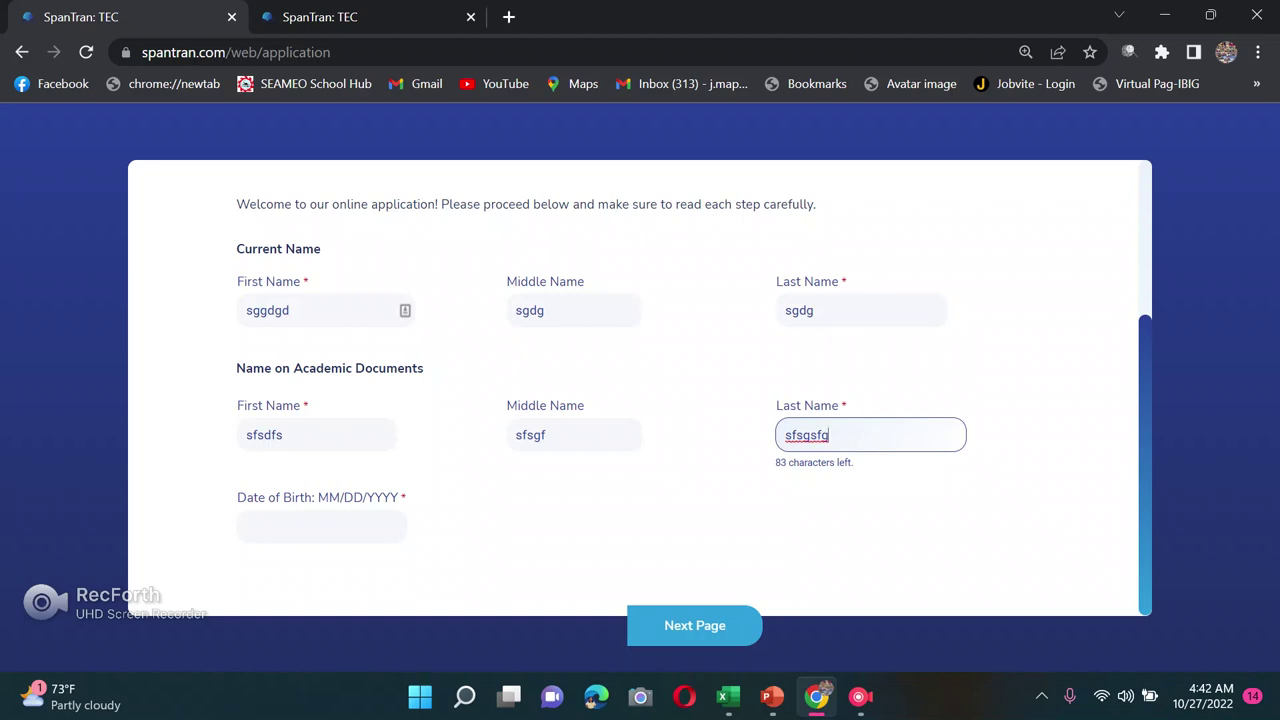
key(Tab)
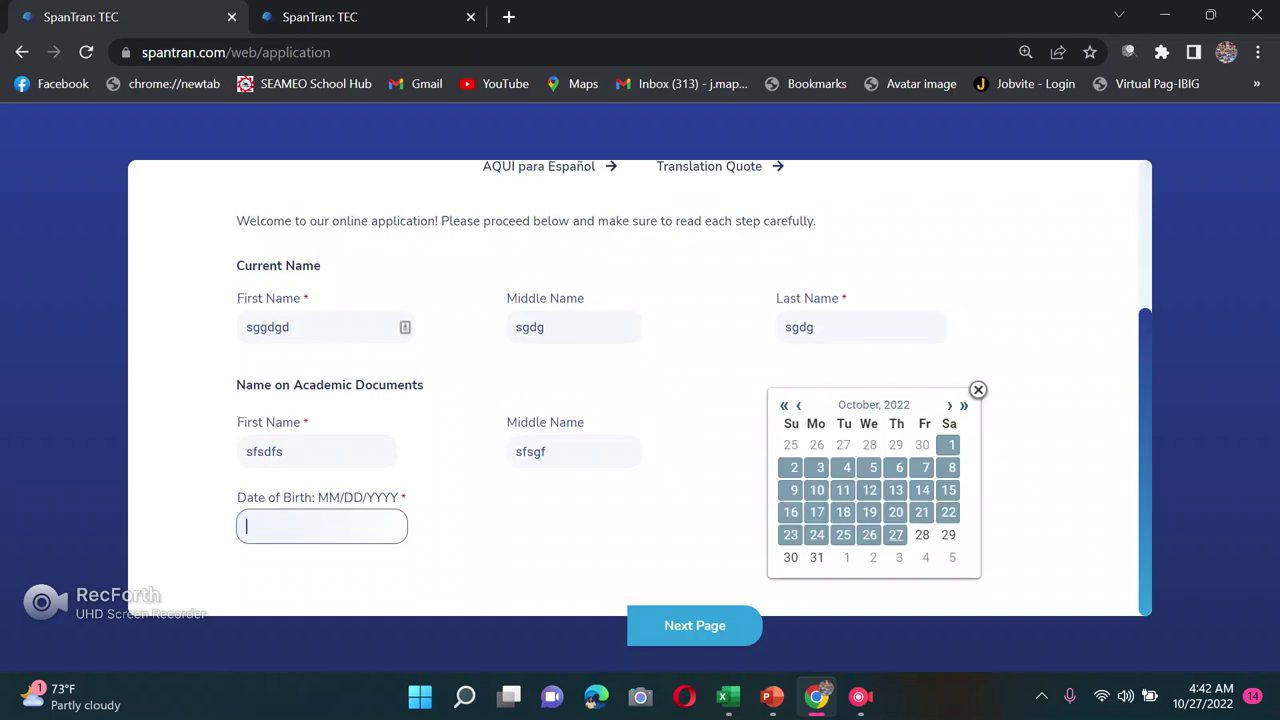
key(Return)
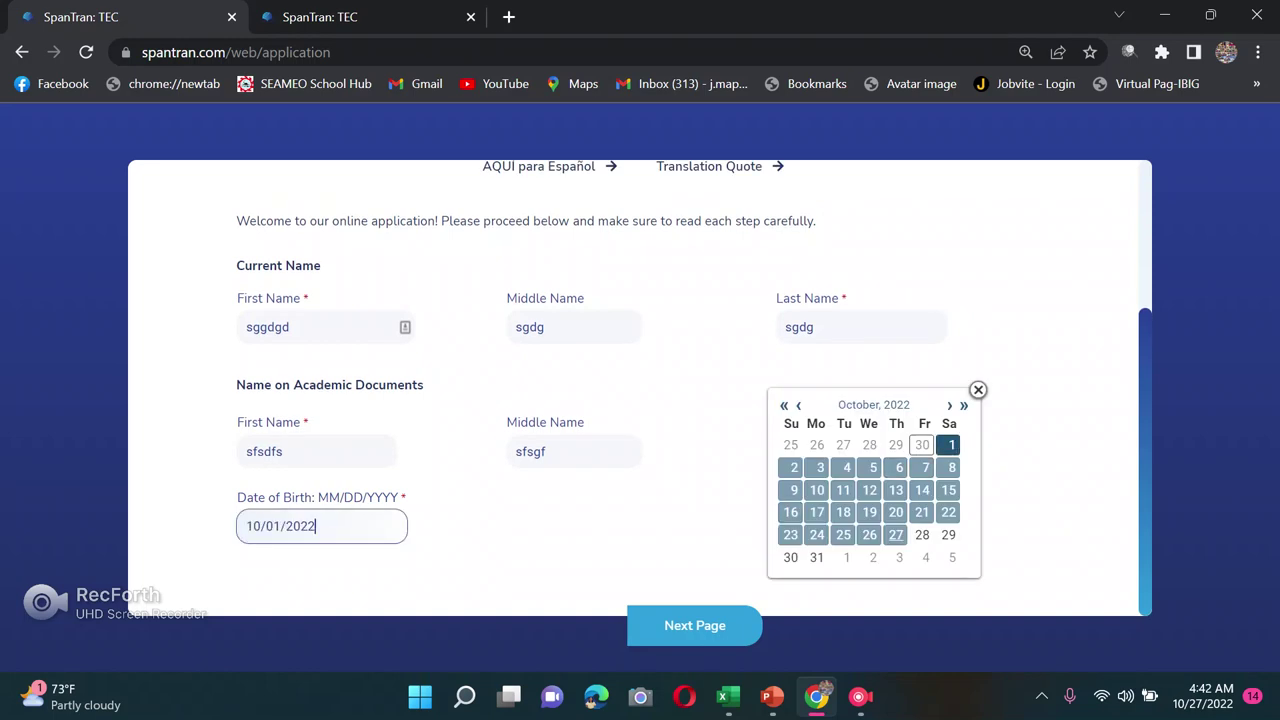
key(BackSpace)
key(BackSpace)
key(BackSpace)
key(BackSpace)
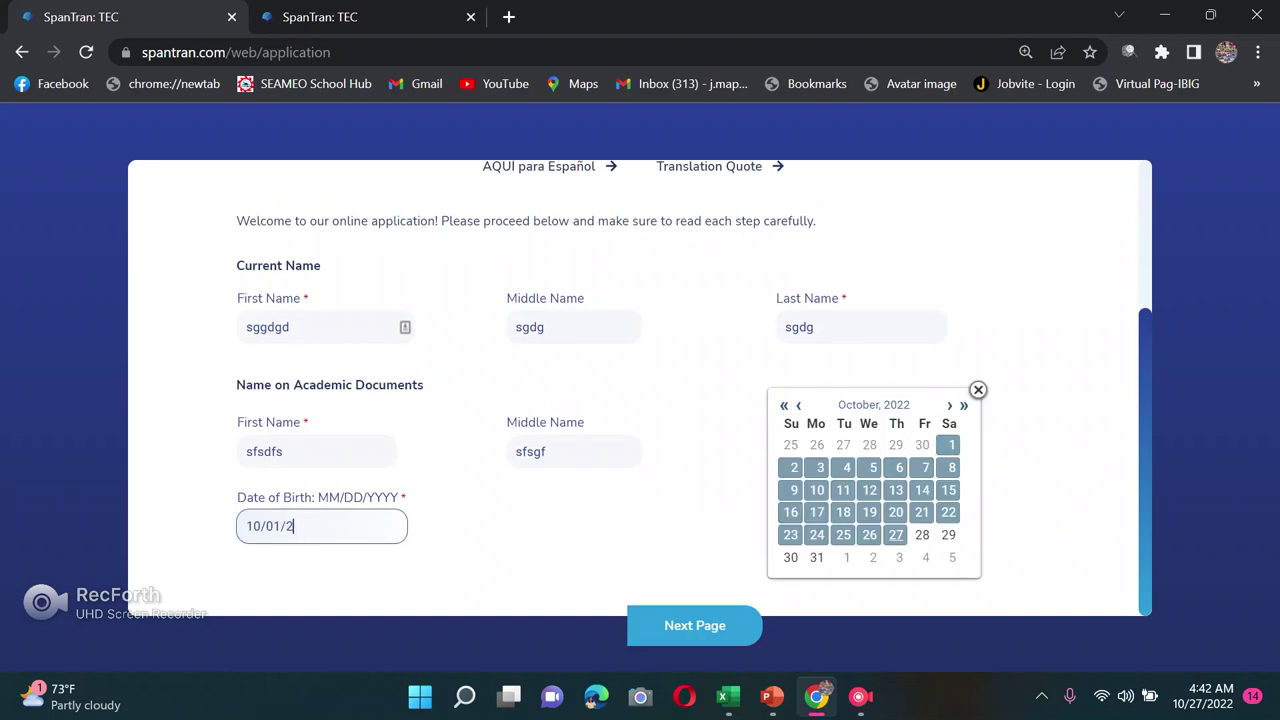
text(1989)
Step: Continue to Contact Information and enter the applicant's e-mail address
click(695, 625)
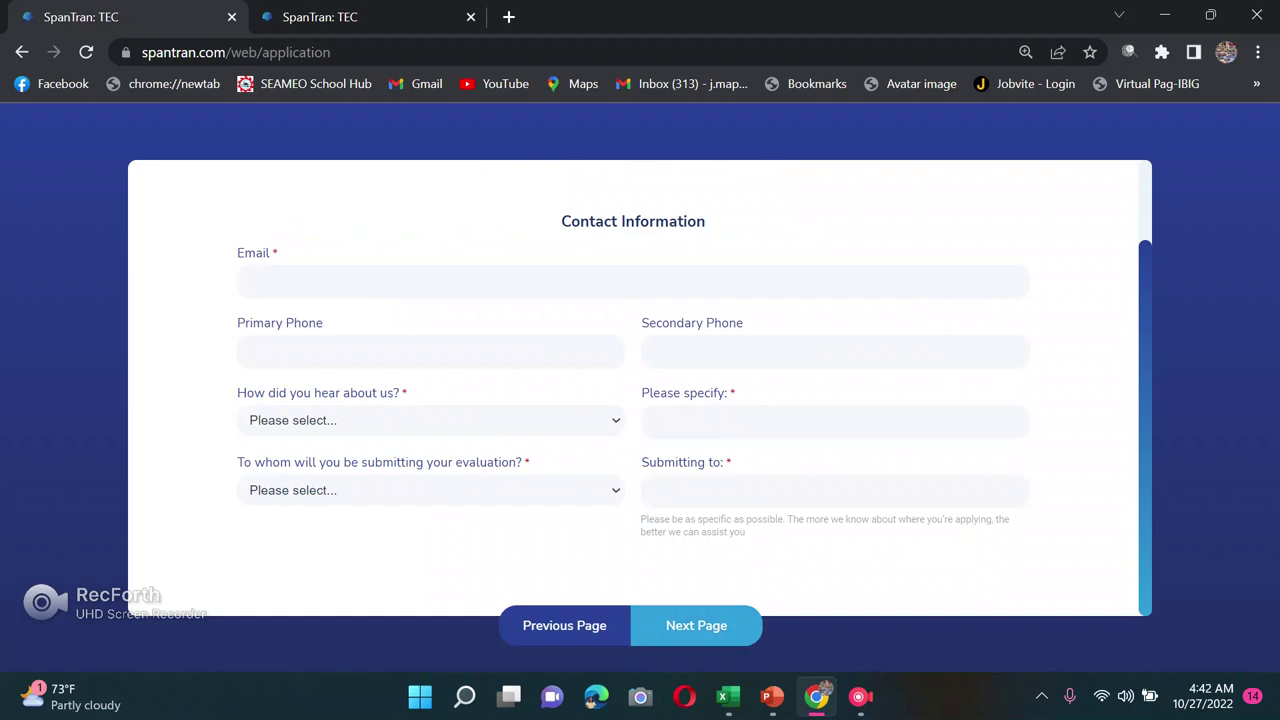
scroll(640, 400, up, 1)
click(247, 378)
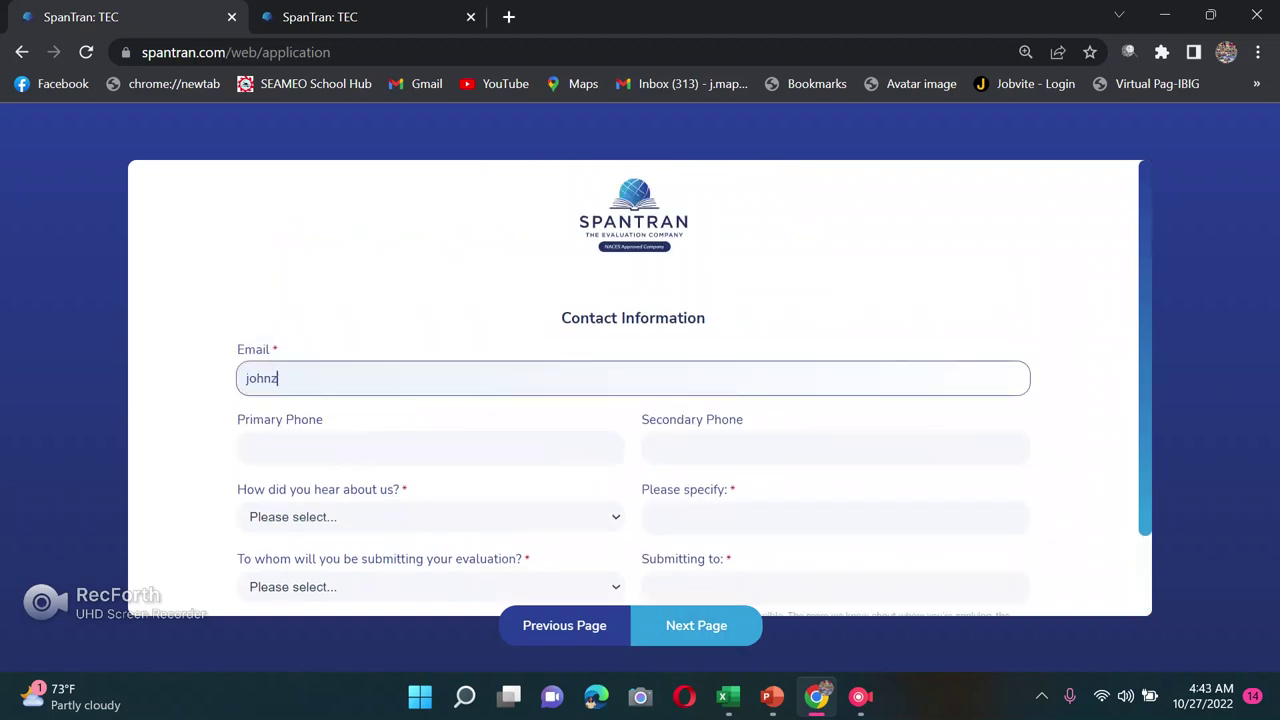
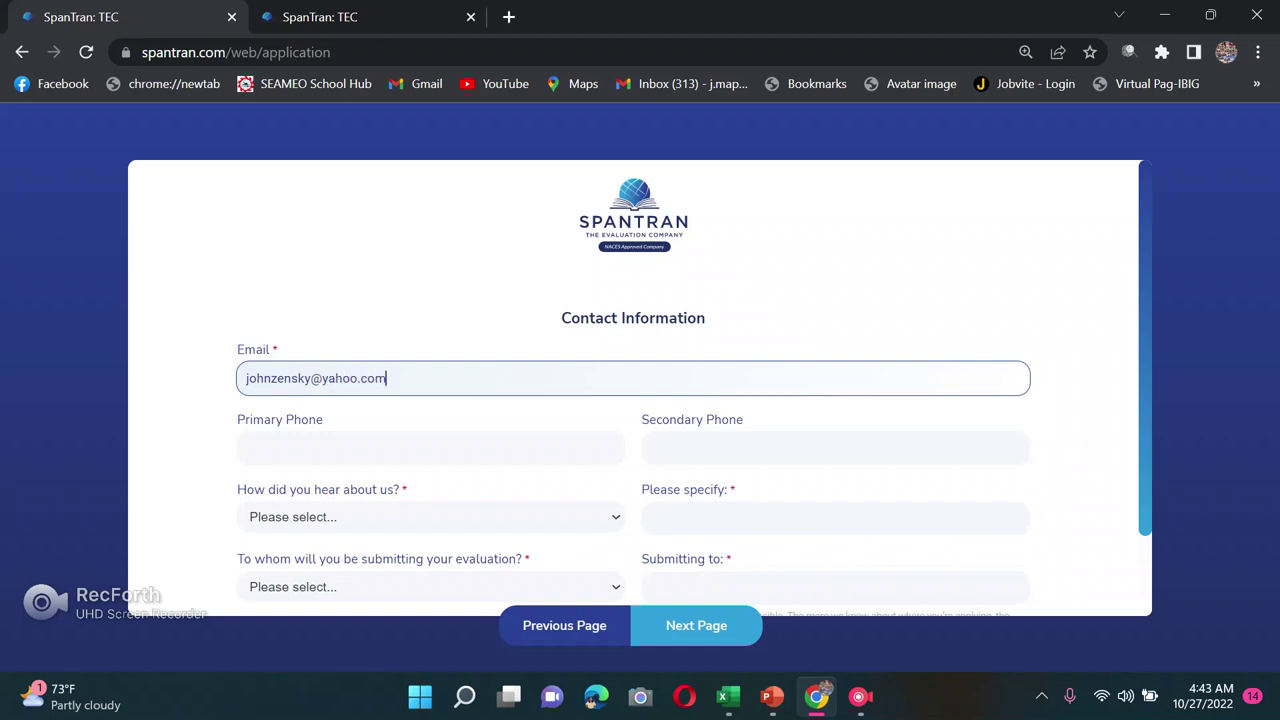
scroll(640, 400, down, 1)
click(250, 352)
click(835, 352)
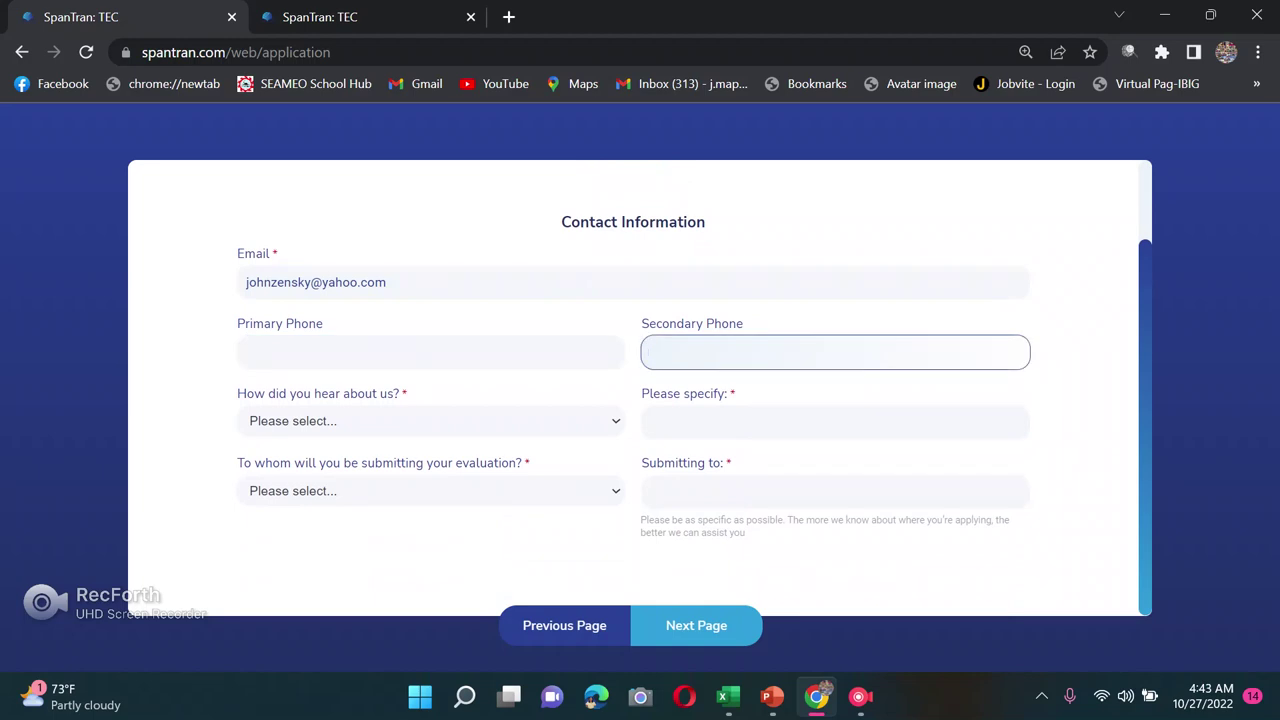
Step: Set the referral source to Friend/Person with the detail 'social media (facebook)'
click(430, 420)
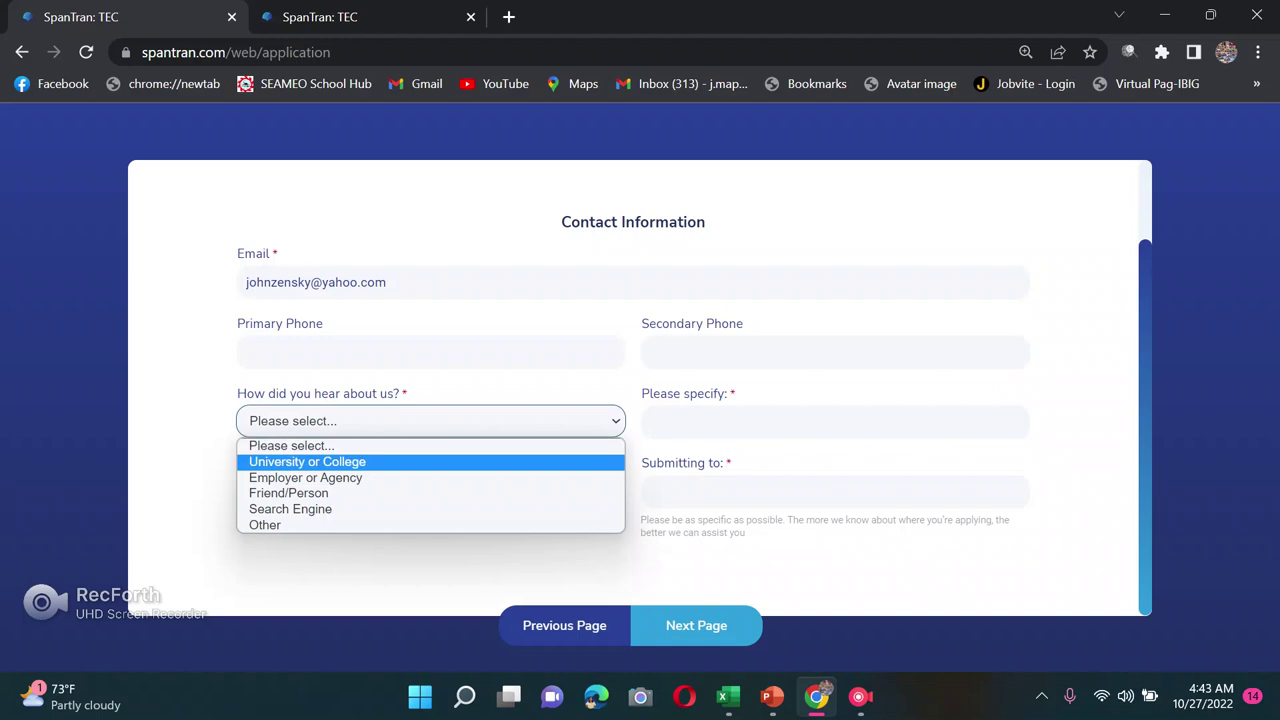
key(Down)
key(Down)
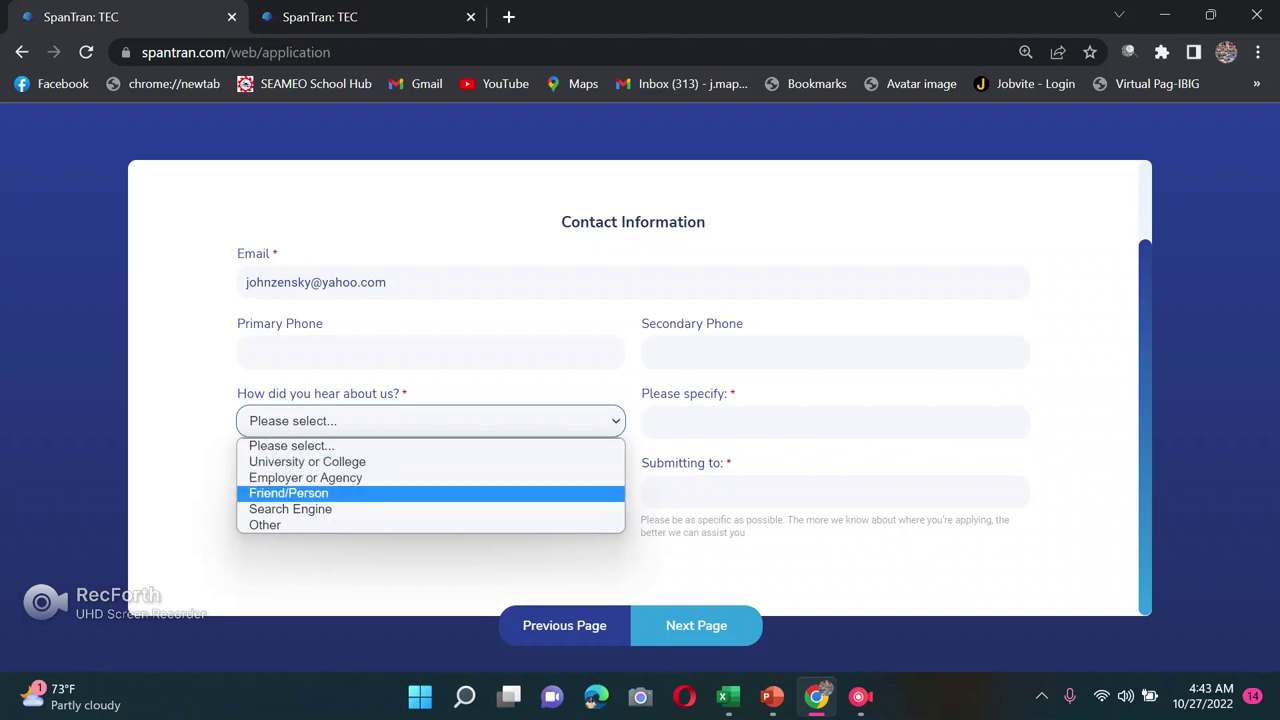
key(Up)
key(Up)
key(Down)
key(Down)
key(Down)
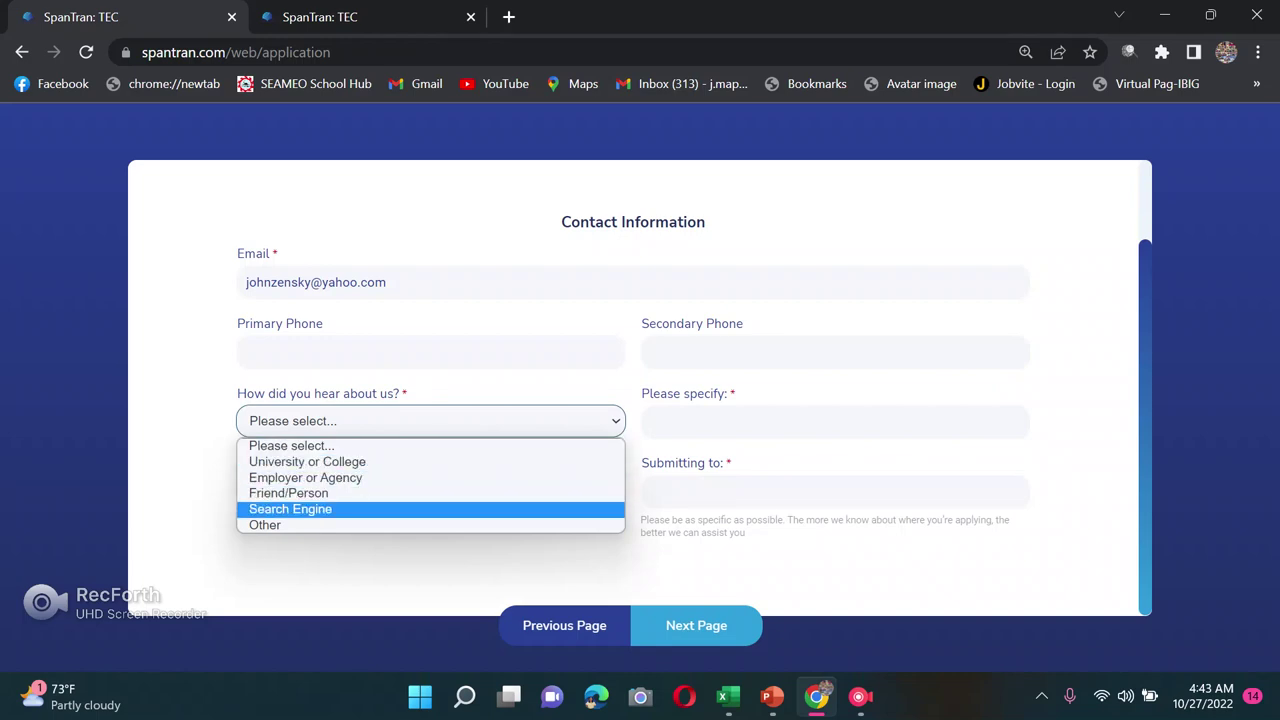
key(Down)
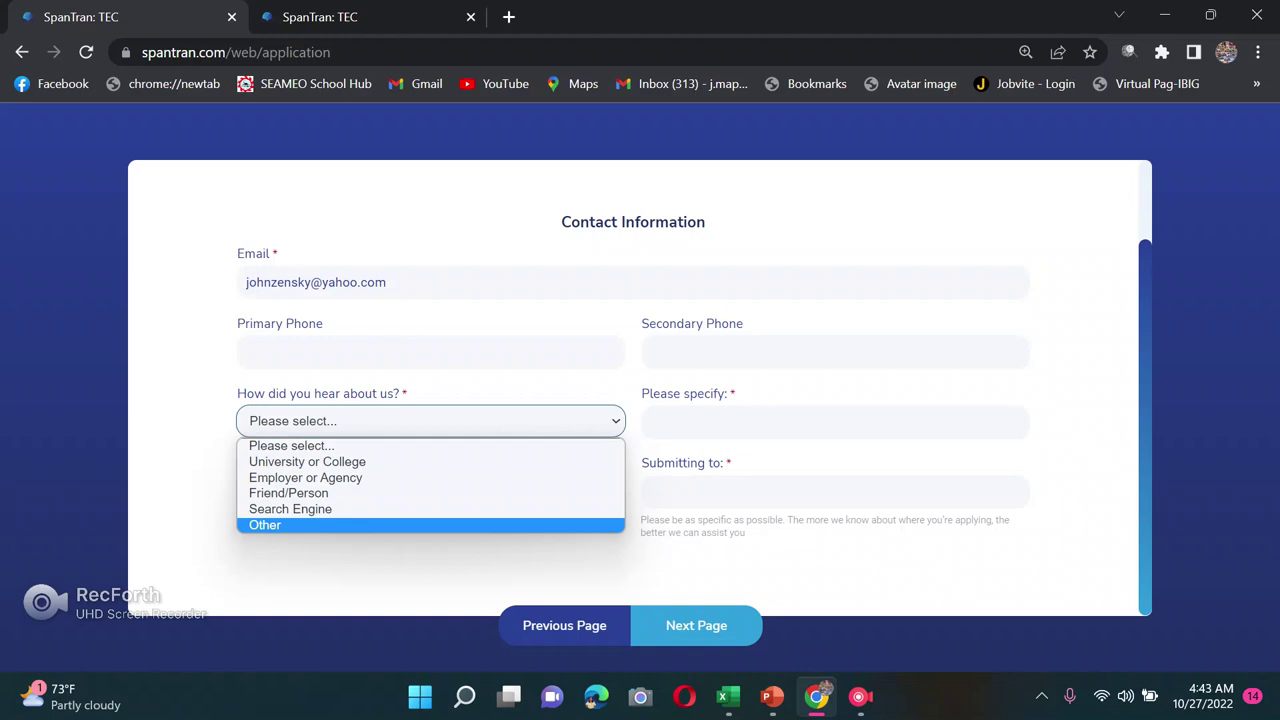
key(Return)
click(835, 421)
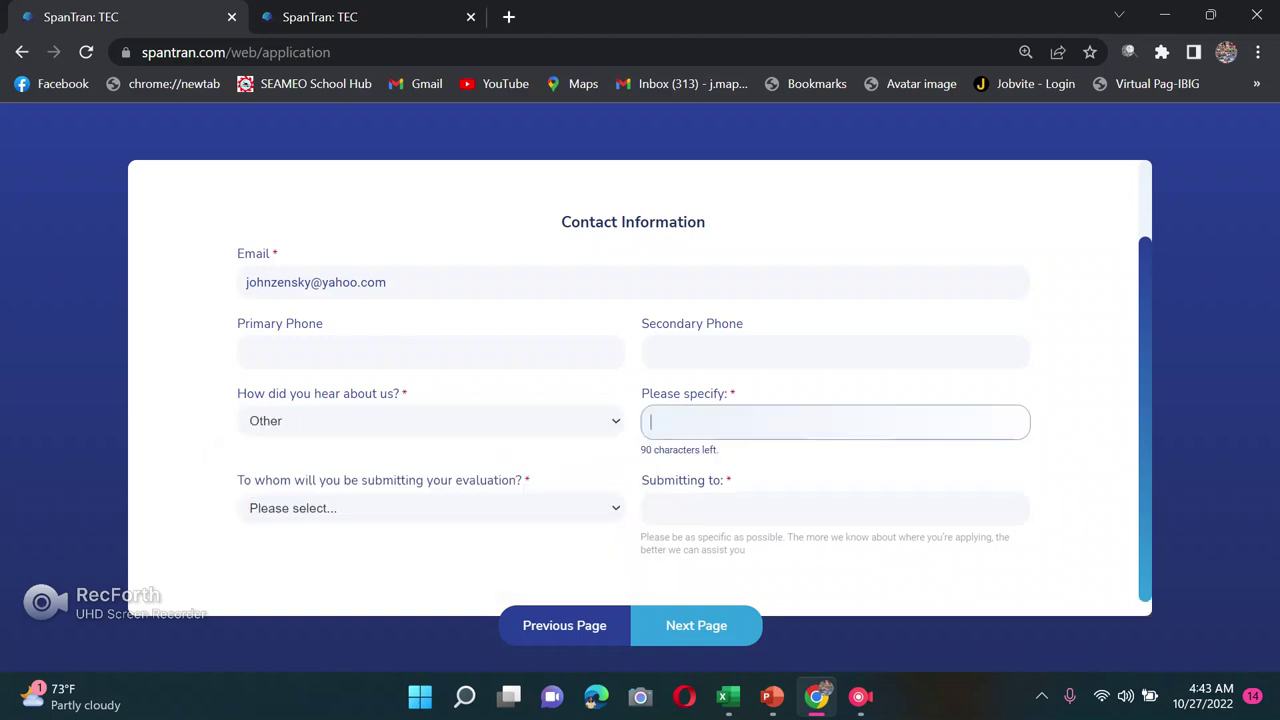
text(soc)
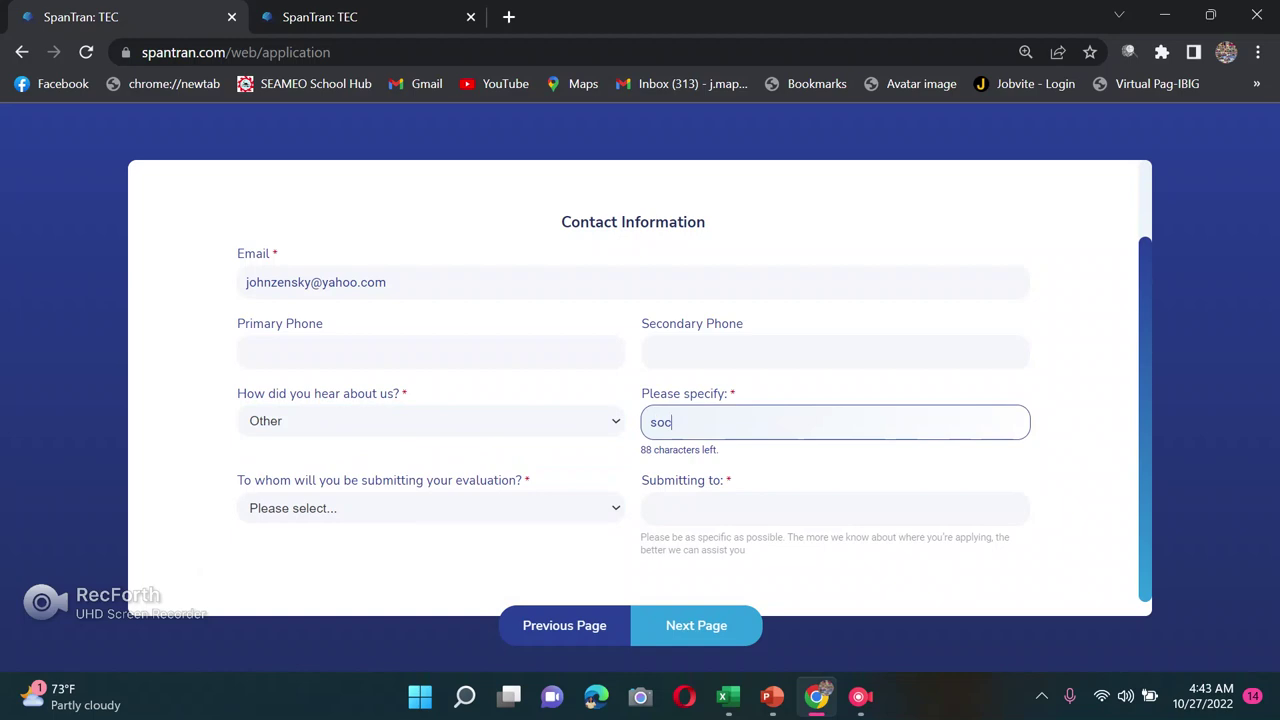
text(ial media (facebo)
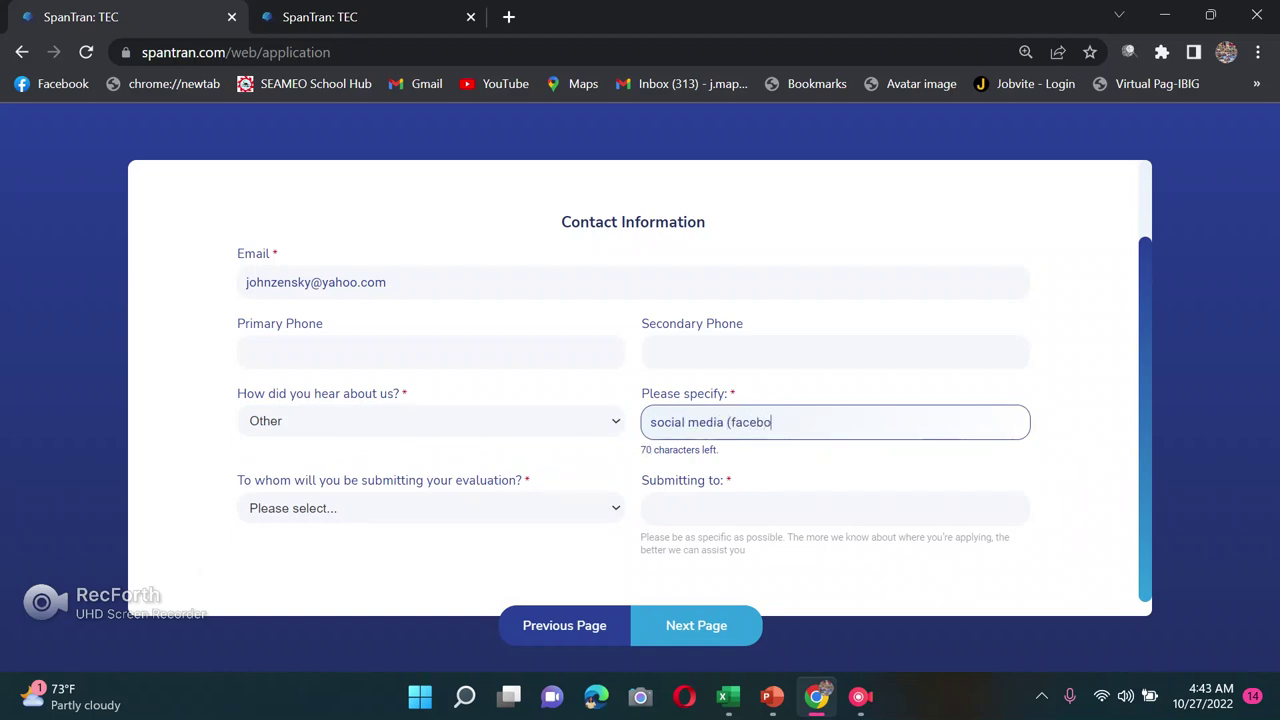
text(ok))
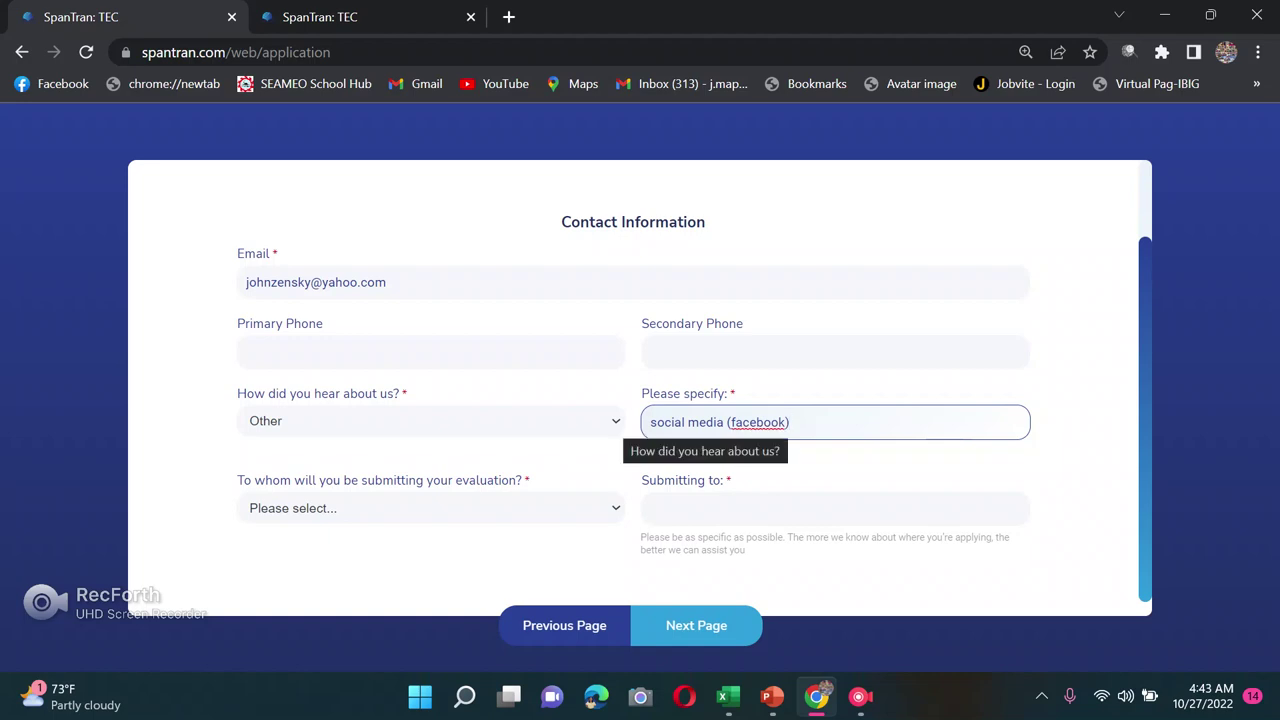
click(430, 421)
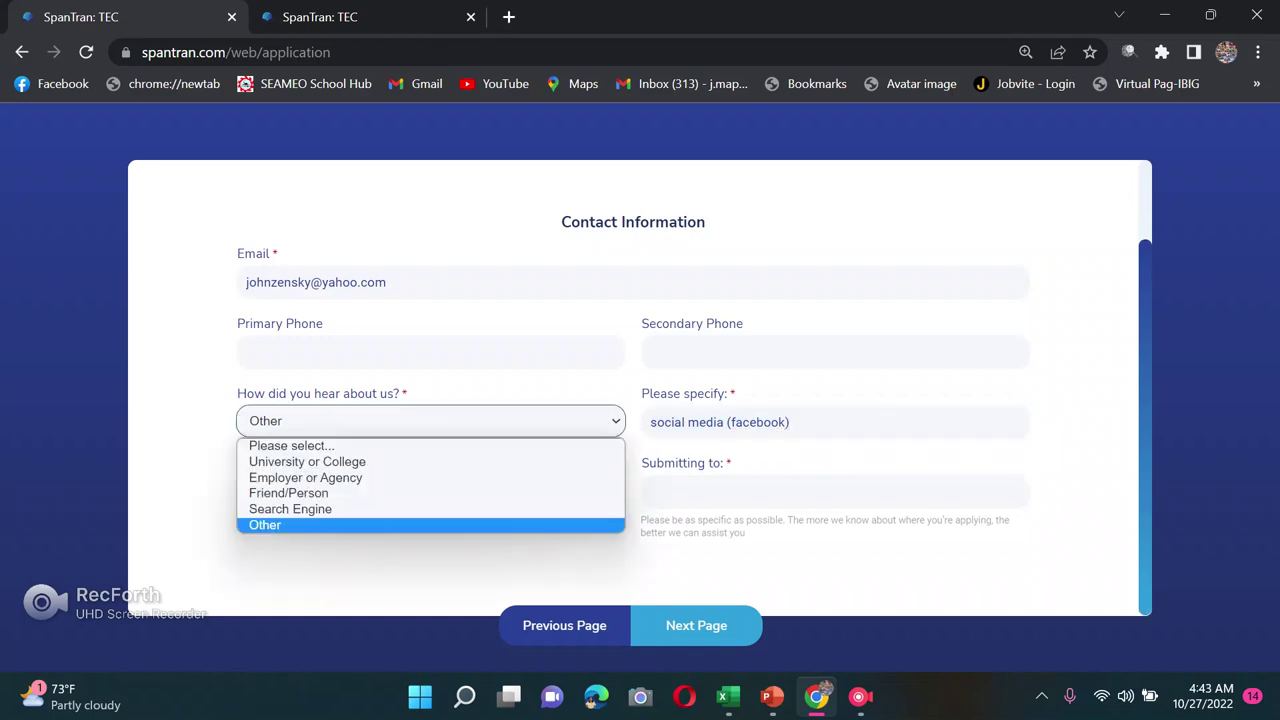
click(288, 493)
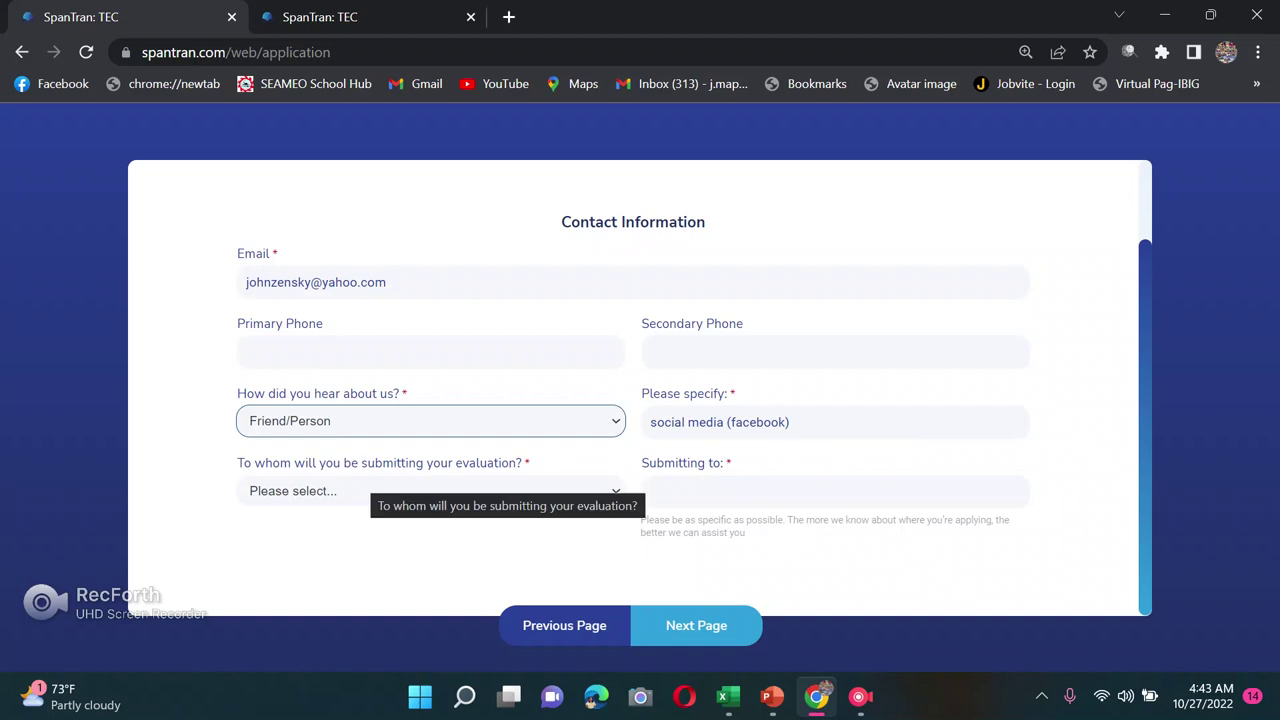
Step: Set the evaluation recipient to Other, enter the applicant's e-mail under Submitting to, and continue
click(375, 490)
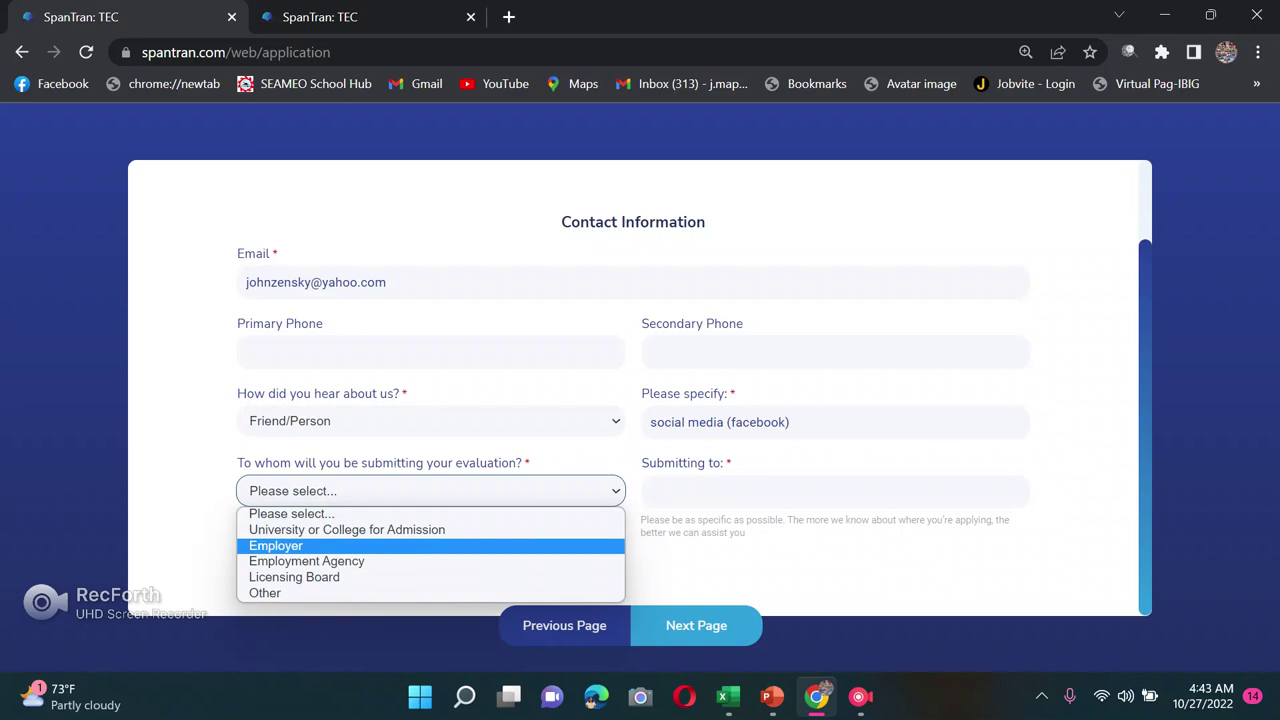
click(275, 545)
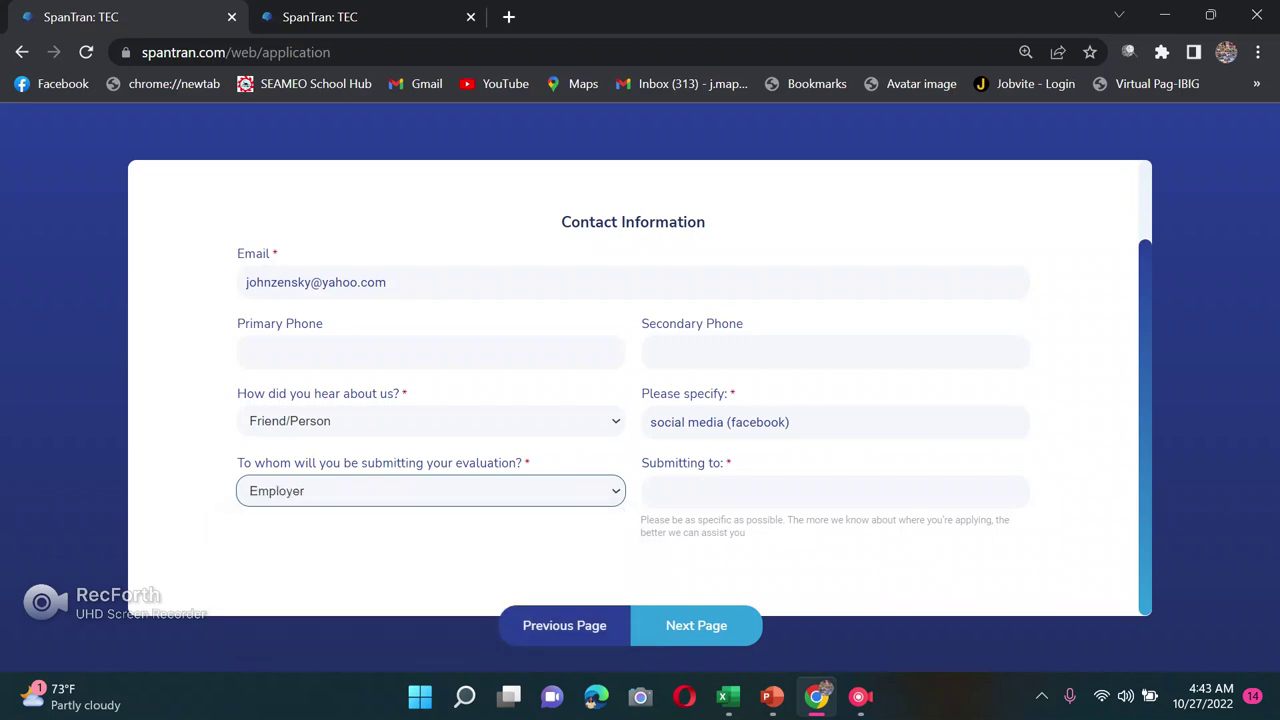
click(835, 491)
click(430, 491)
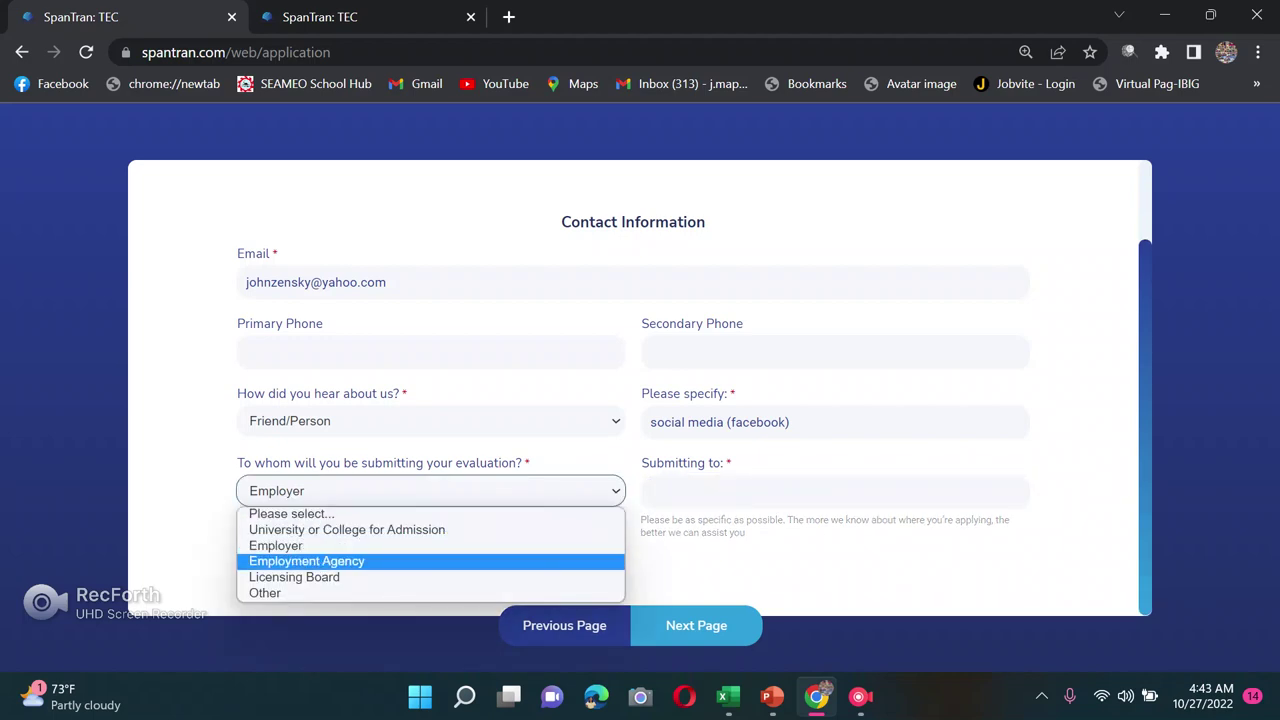
click(307, 561)
key(Tab)
key(shift+Tab)
key(alt+Down)
key(Home)
key(End)
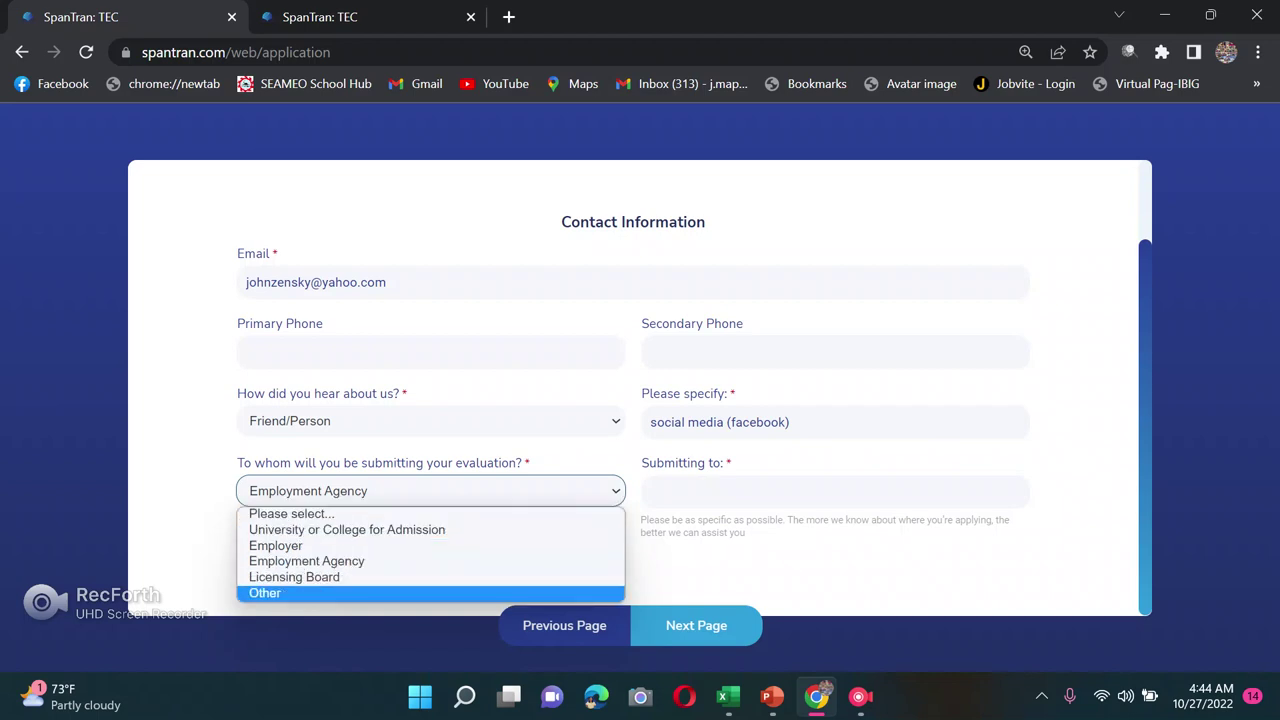
key(Return)
key(Tab)
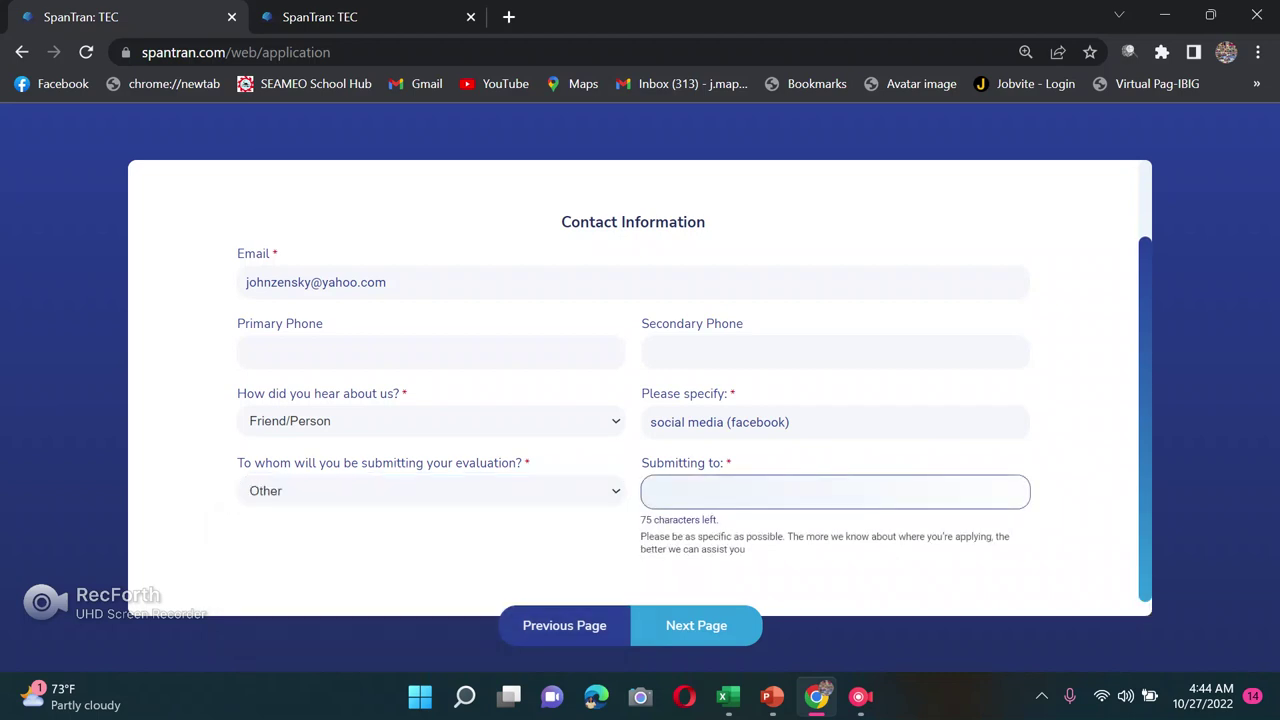
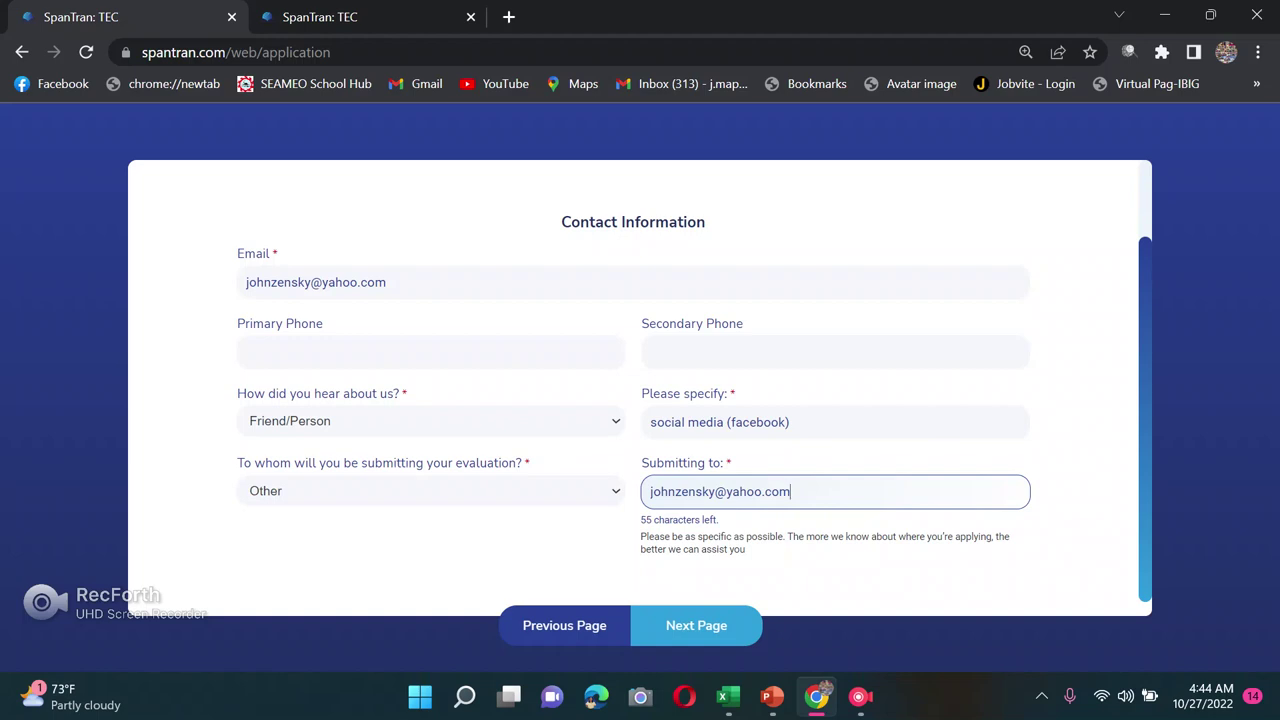
click(696, 625)
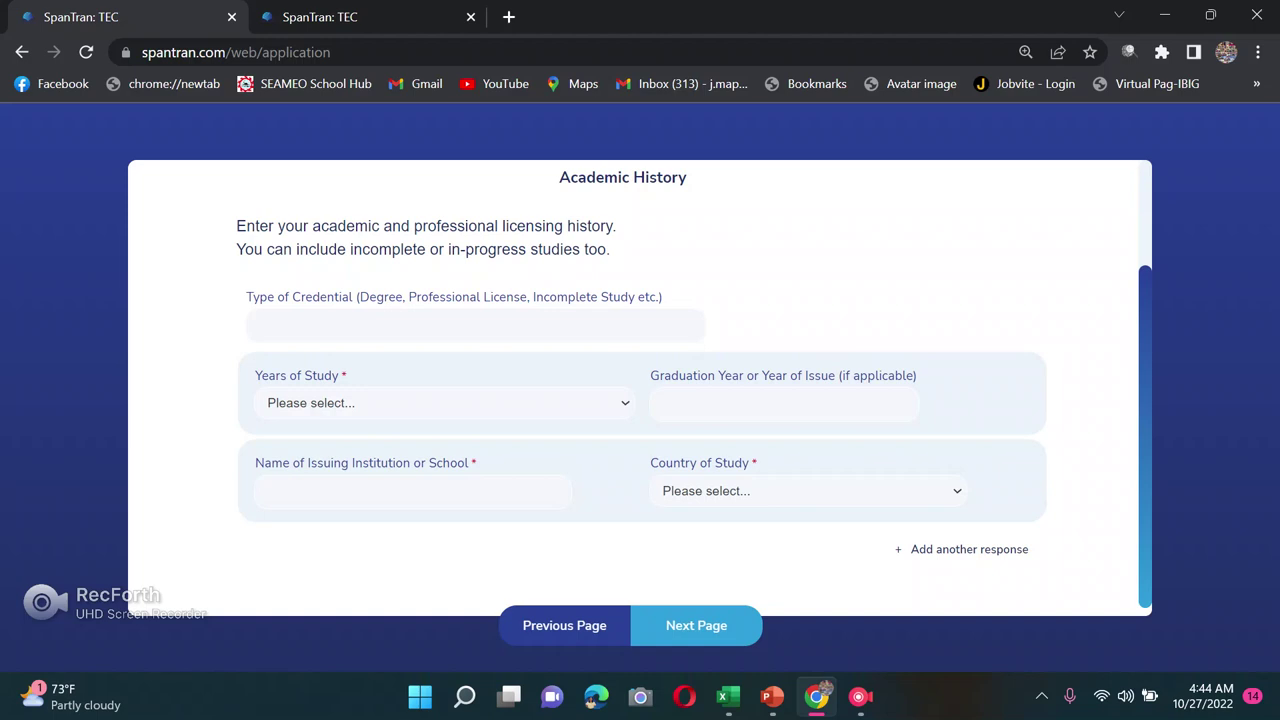
Step: Enter 'Bachelor of Secondary Education' as the type of credential
click(598, 328)
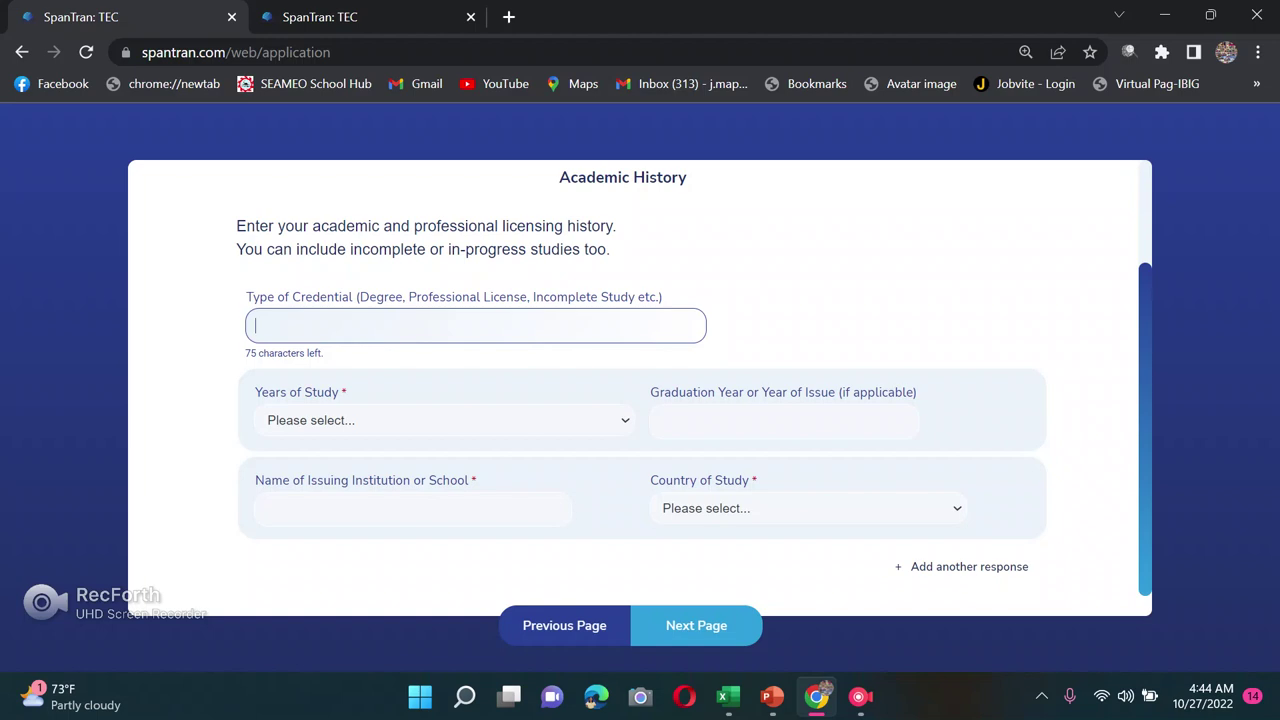
text(Bachelor of Secondary )
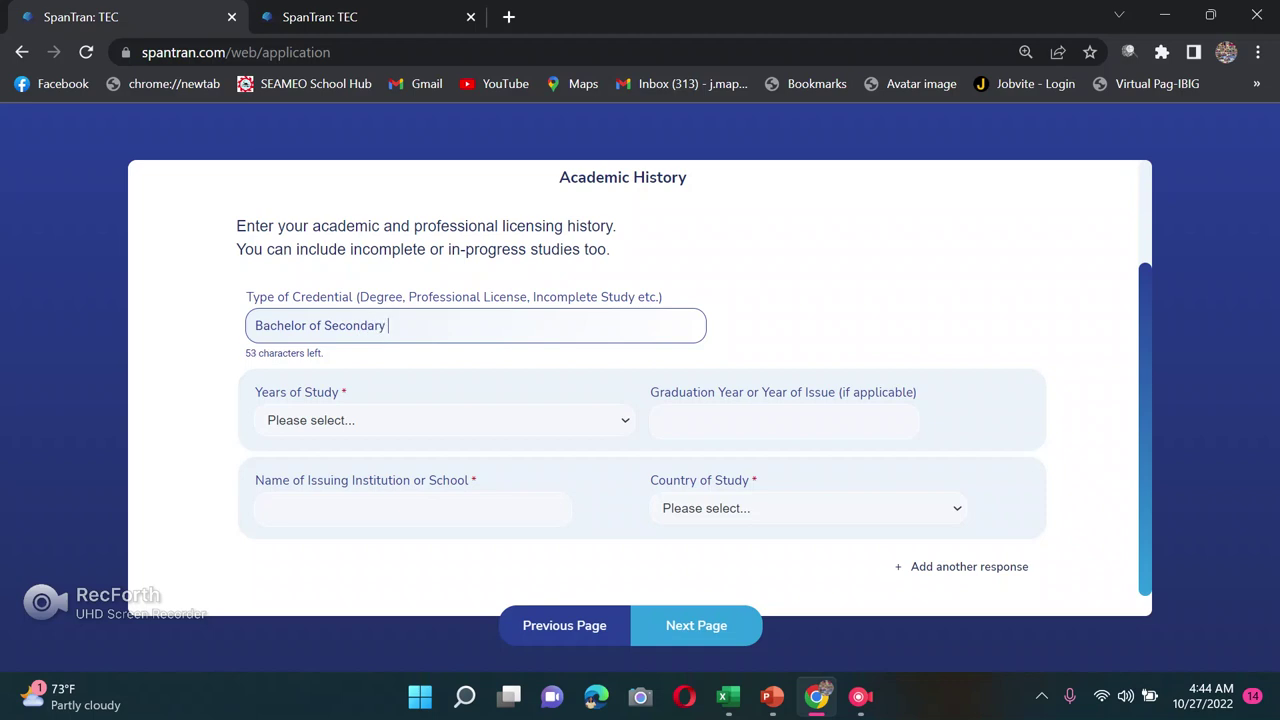
text(Education)
Step: Set Years of Study to 4 and the graduation year to 2001
click(445, 420)
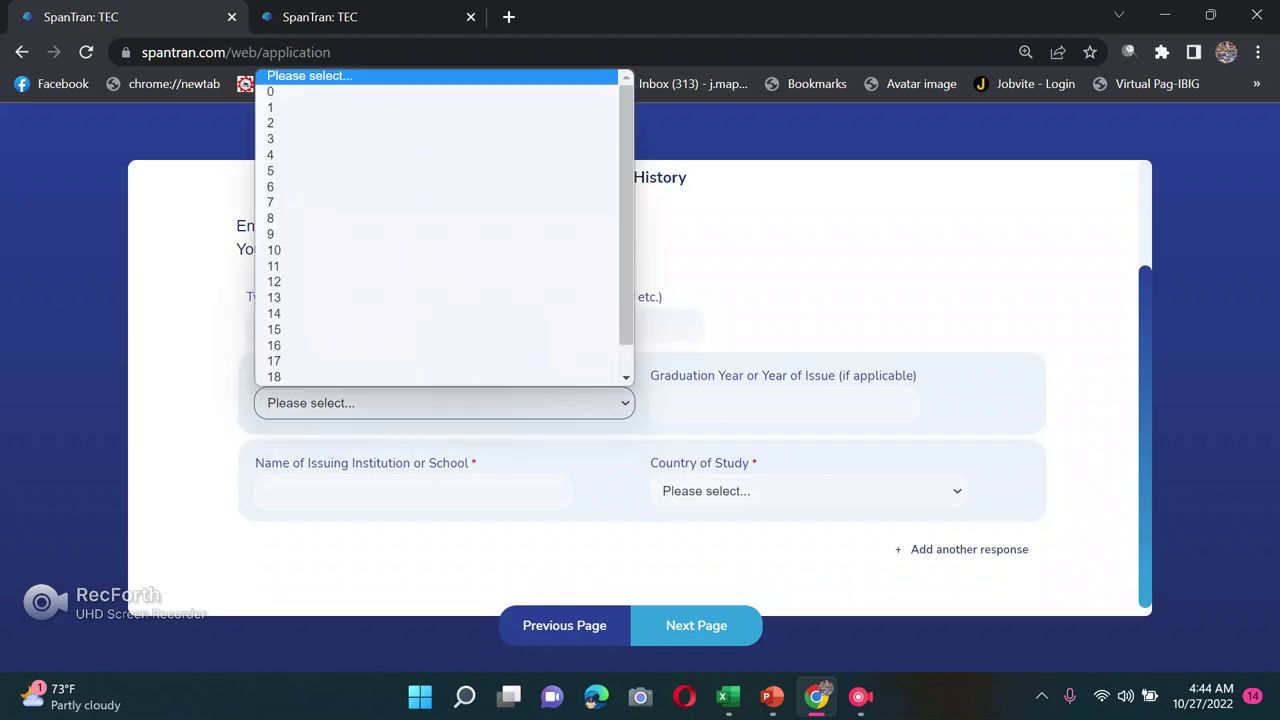
click(300, 155)
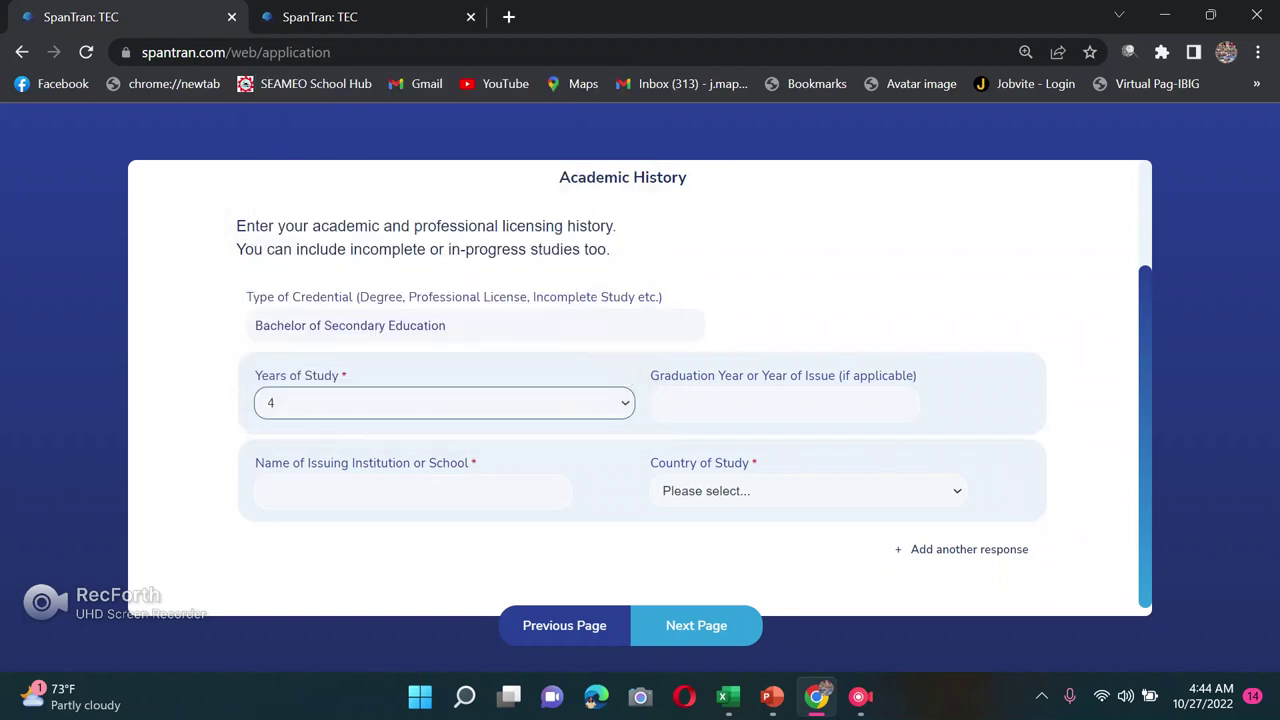
click(662, 404)
text(201)
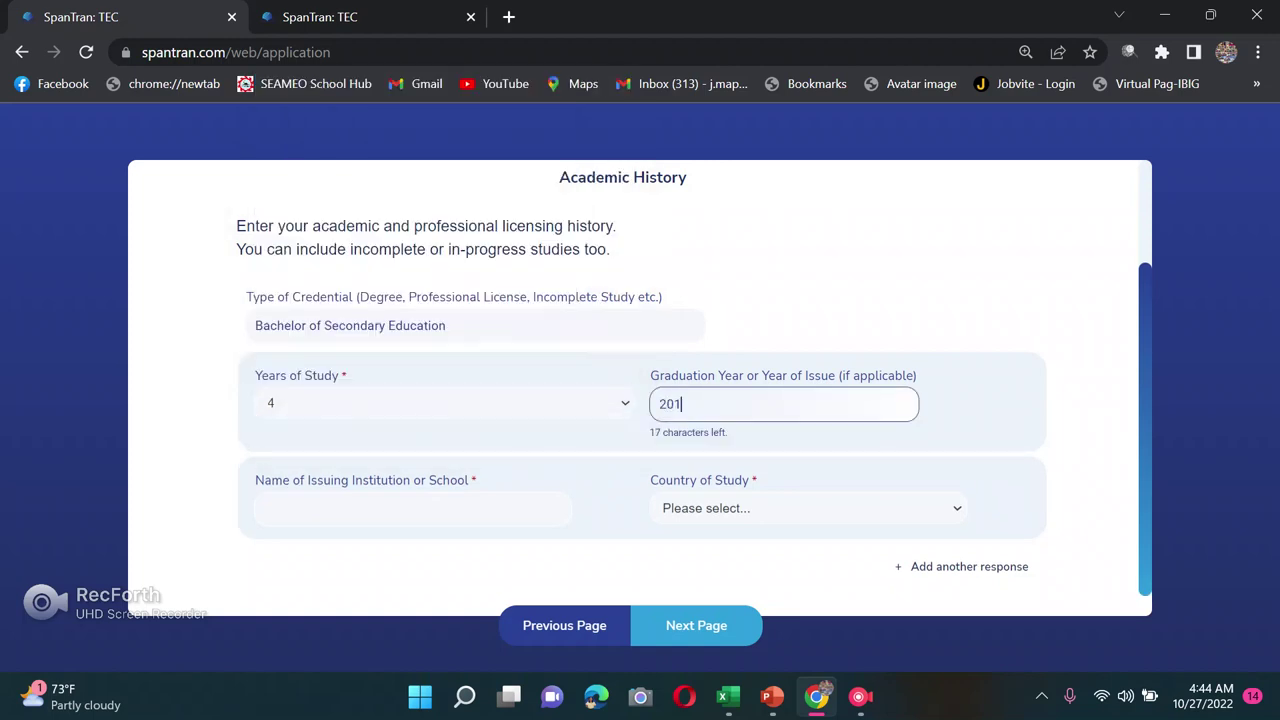
key(BackSpace)
text(01)
scroll(694, 393, down, 1)
Step: Enter 'University of the Cordillersa' as the institution and Philippines as the country of study
click(412, 482)
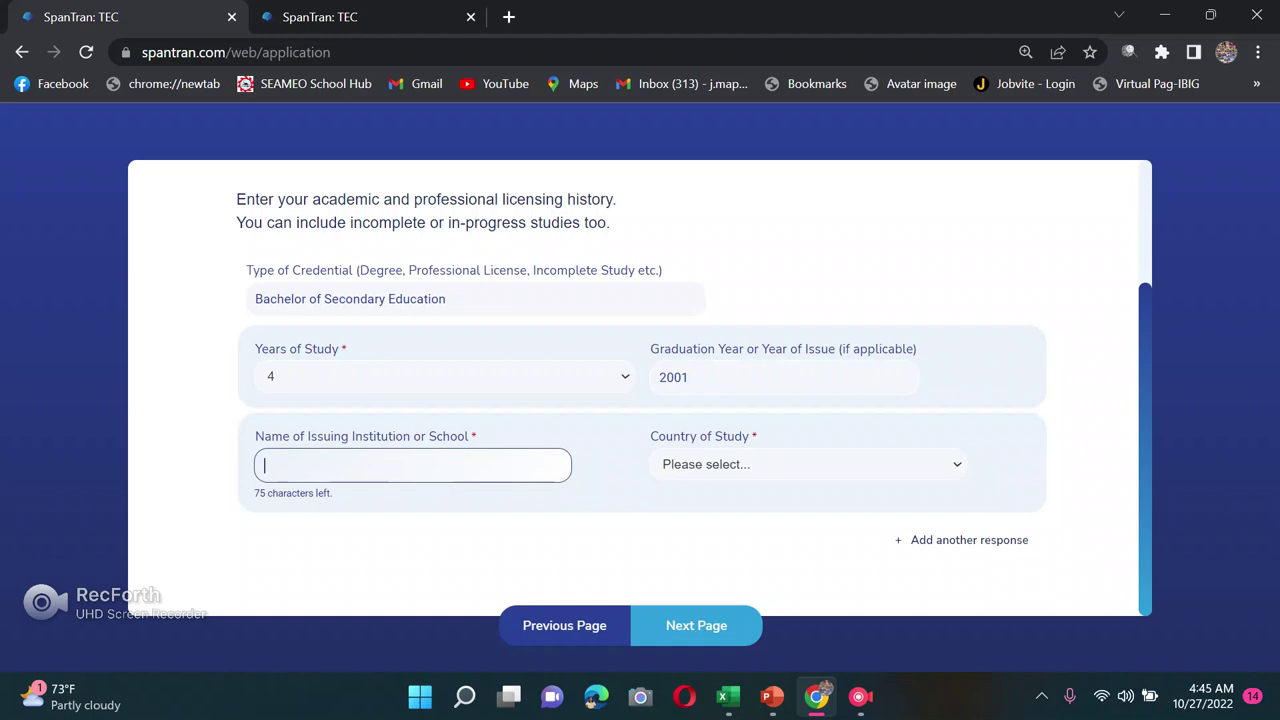
text(University of the Cordillersa)
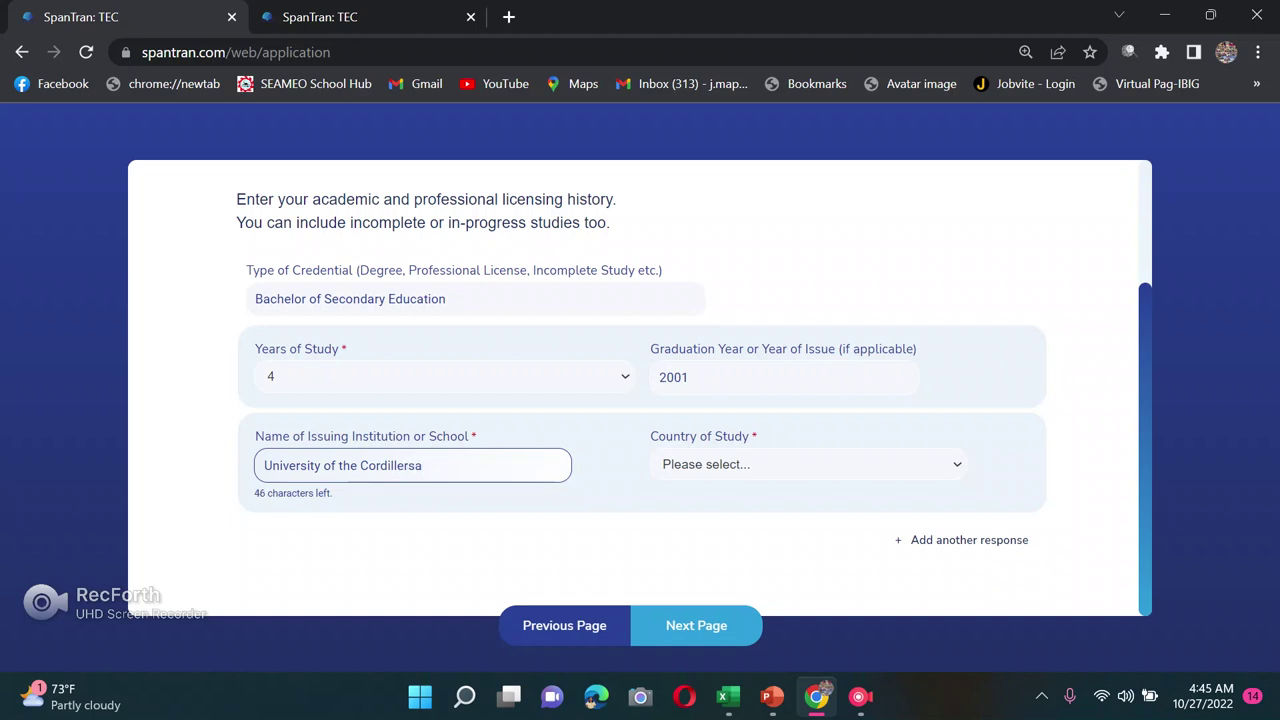
click(808, 464)
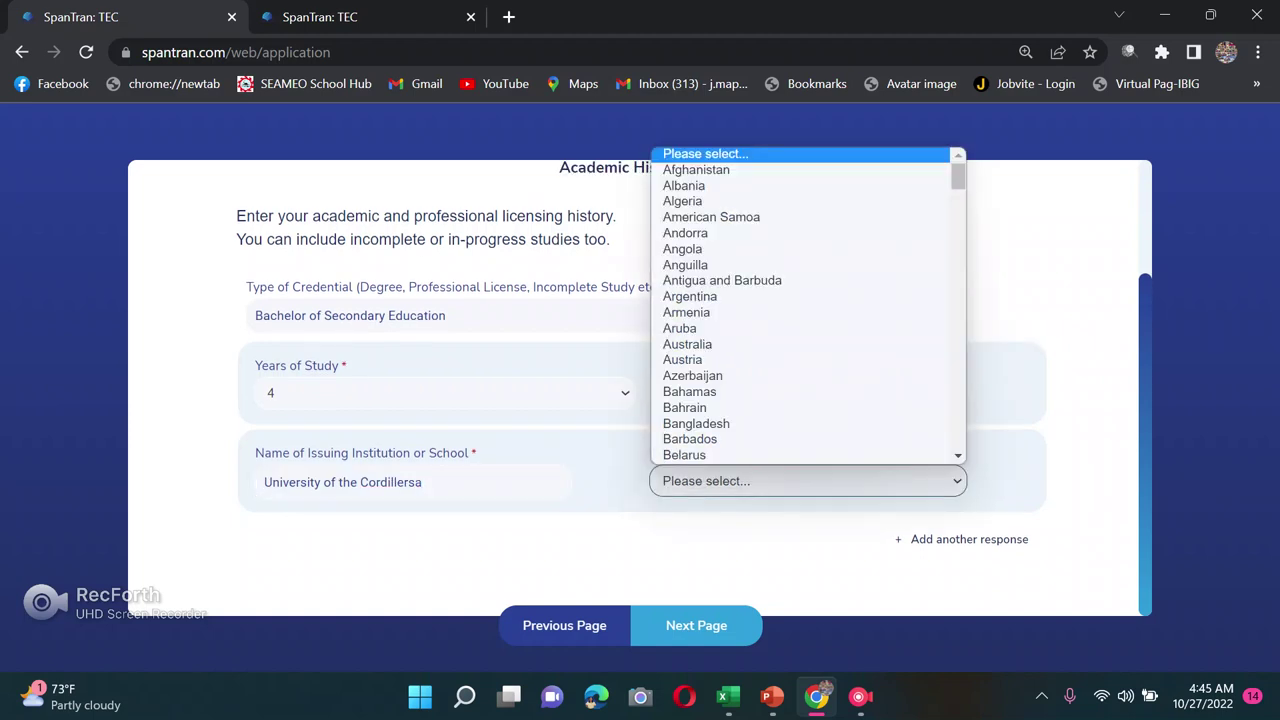
text(ph)
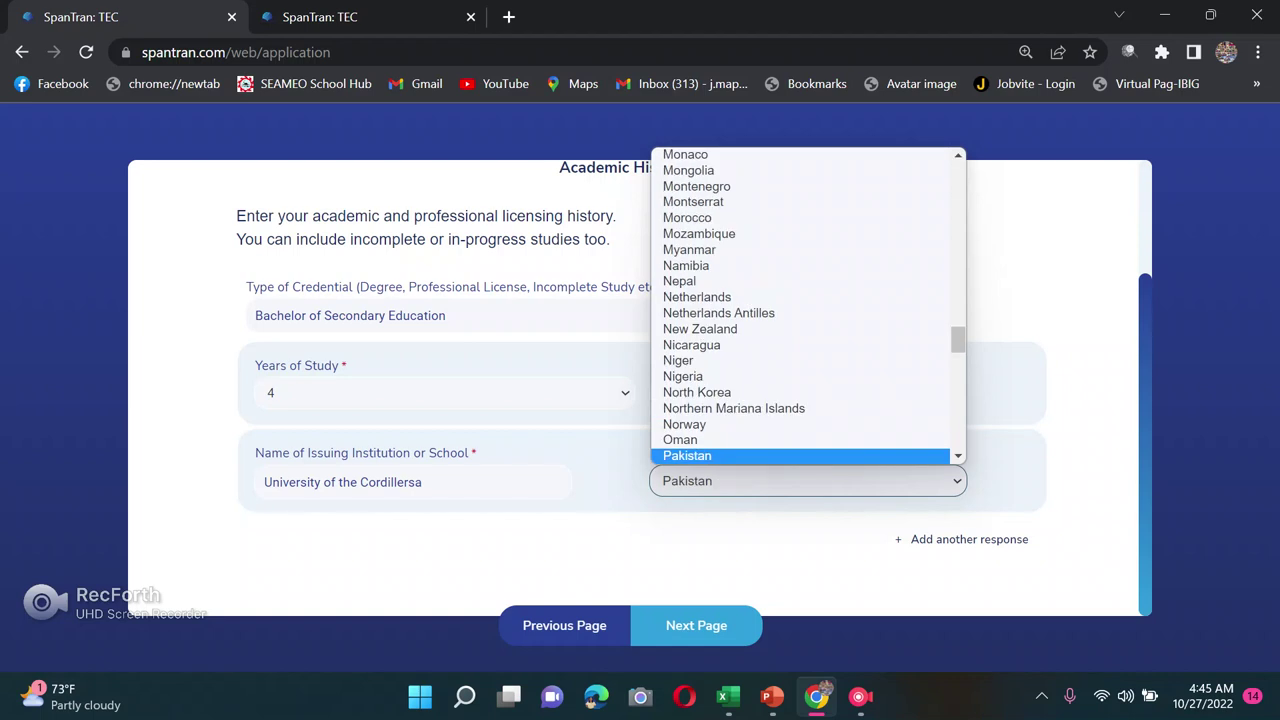
key(Up)
key(Down)
key(Return)
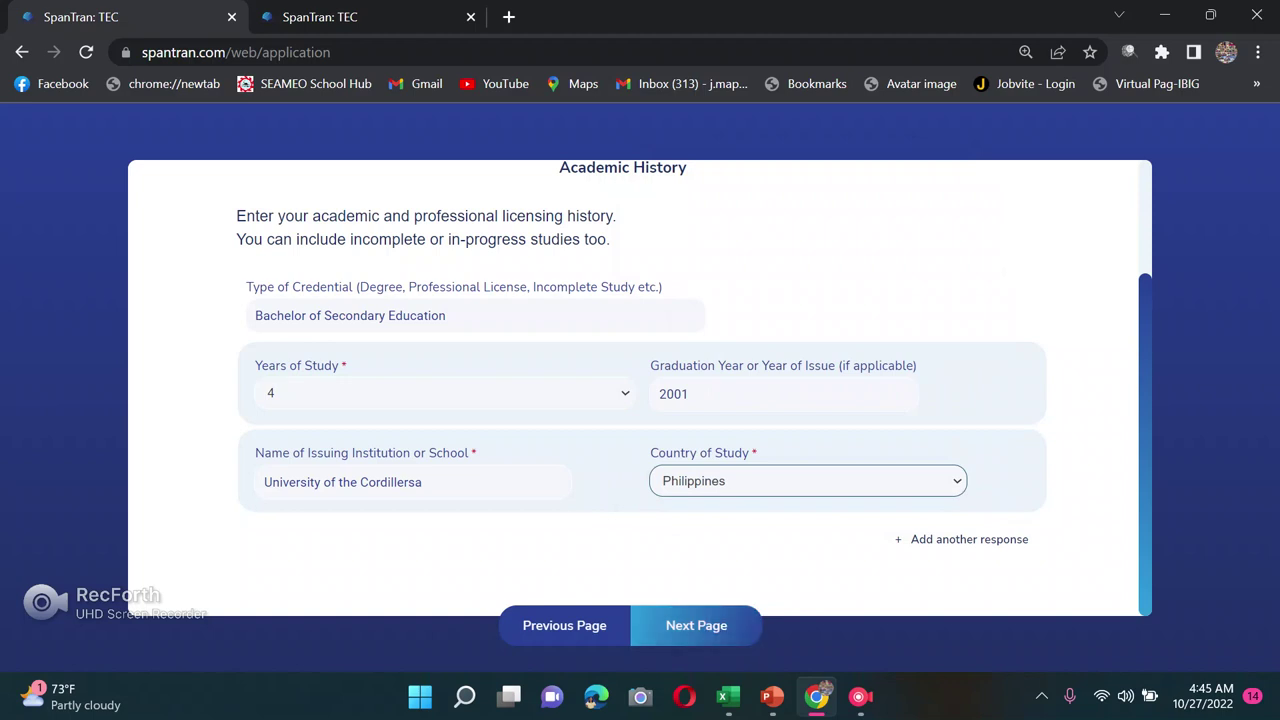
Step: Choose 'My documents were originally issued in English.' for Translation Services and advance to Verification Services
click(696, 625)
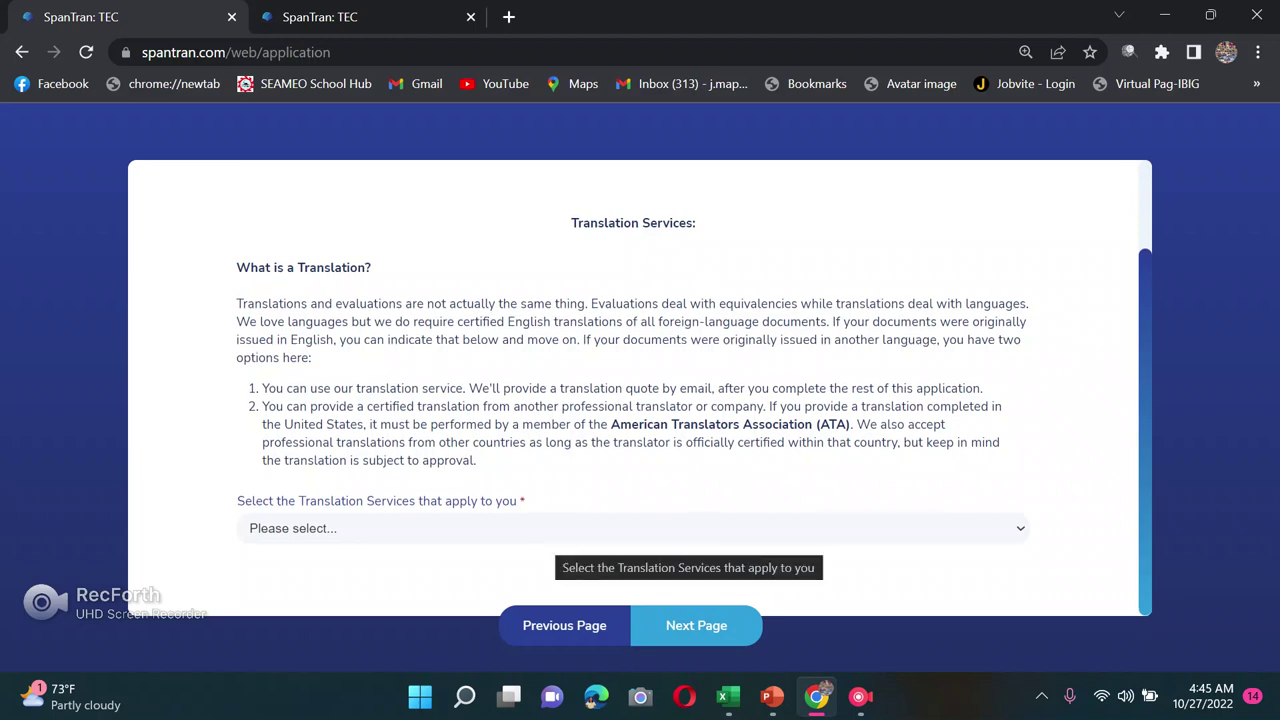
click(556, 530)
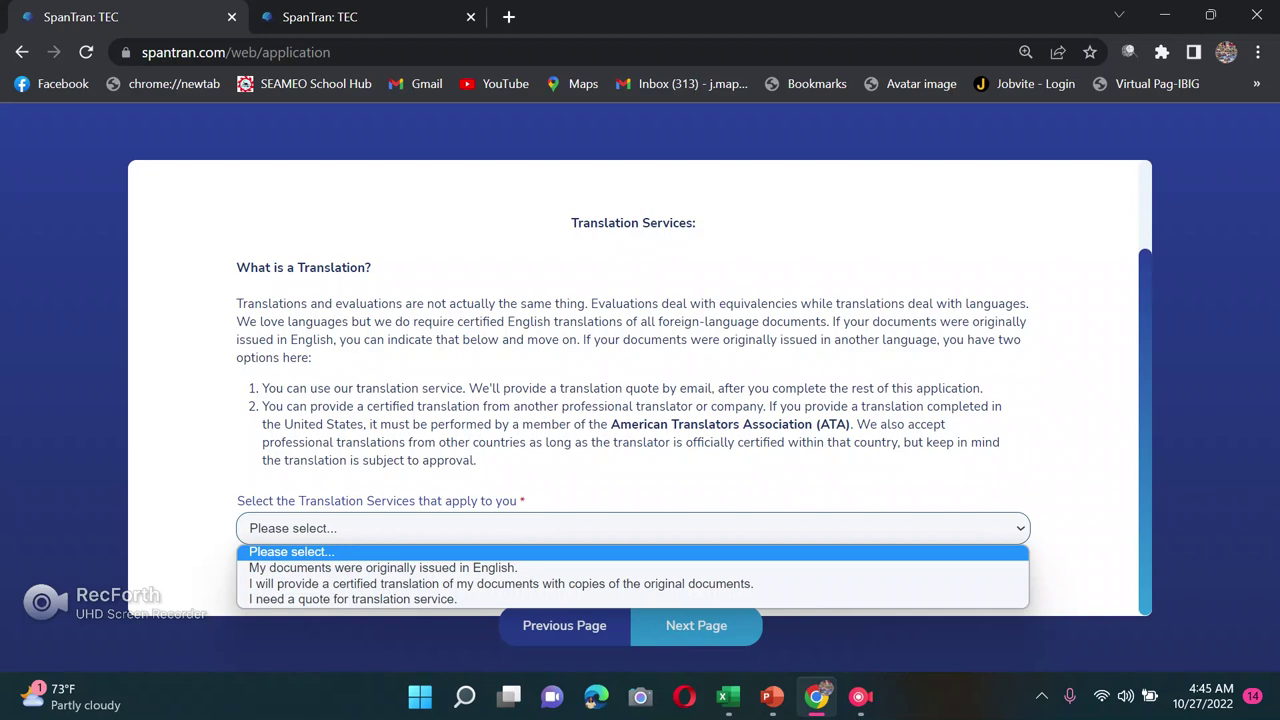
key(Down)
key(Return)
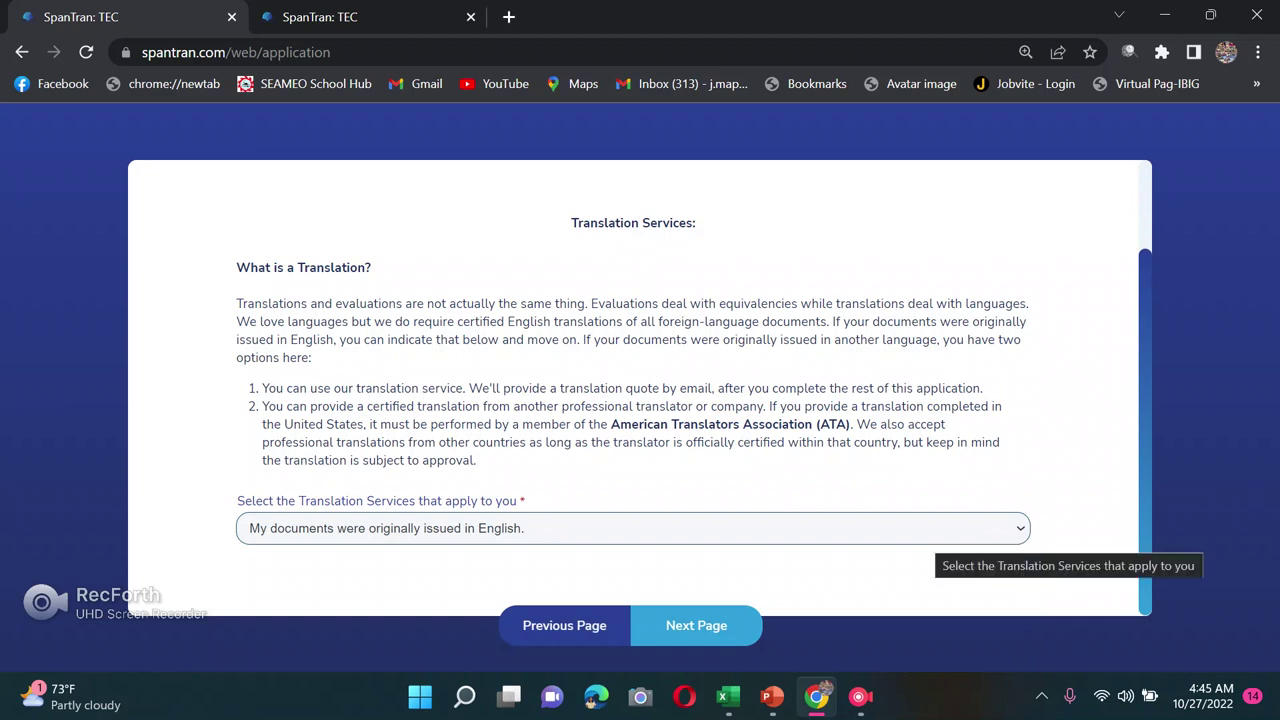
click(696, 625)
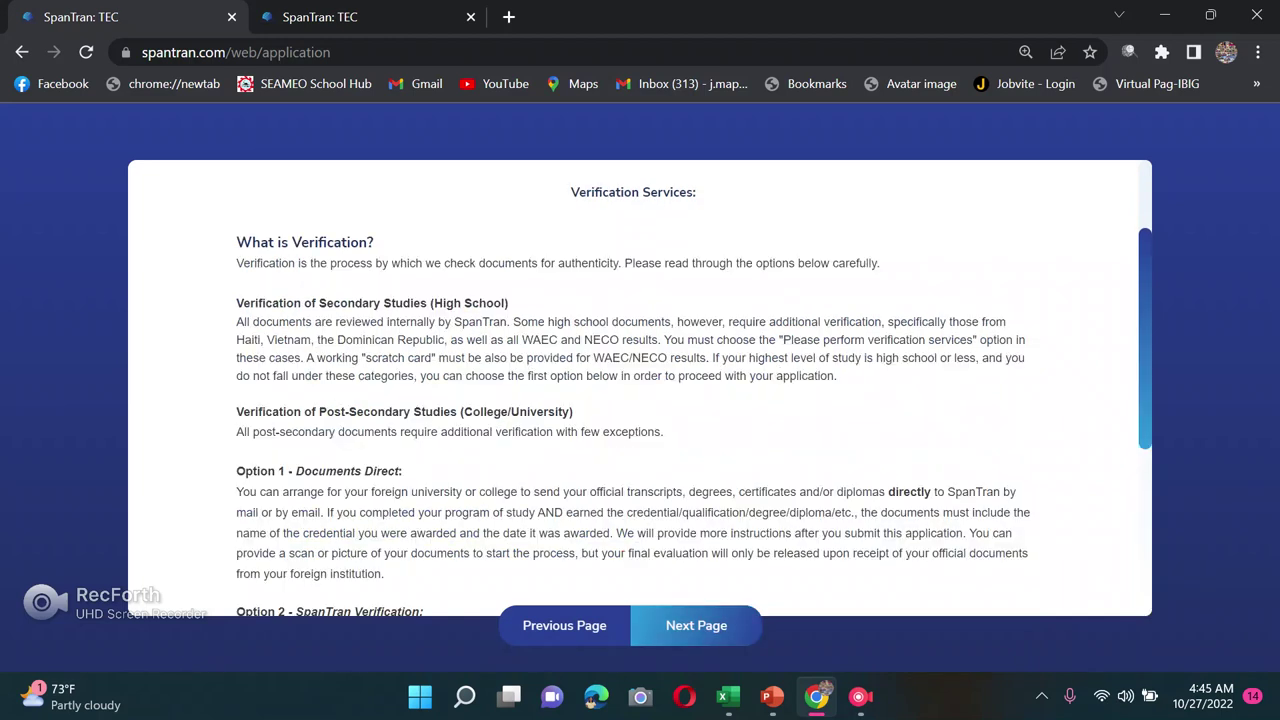
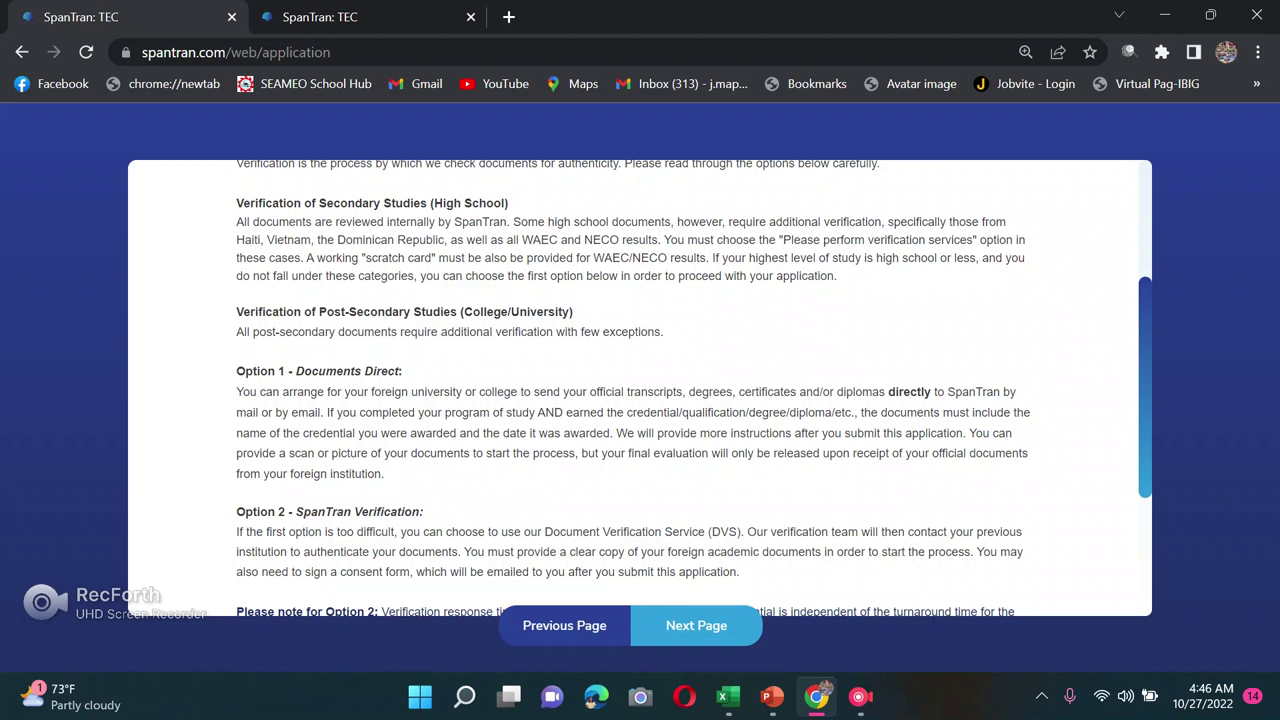
scroll(640, 388, down, 1)
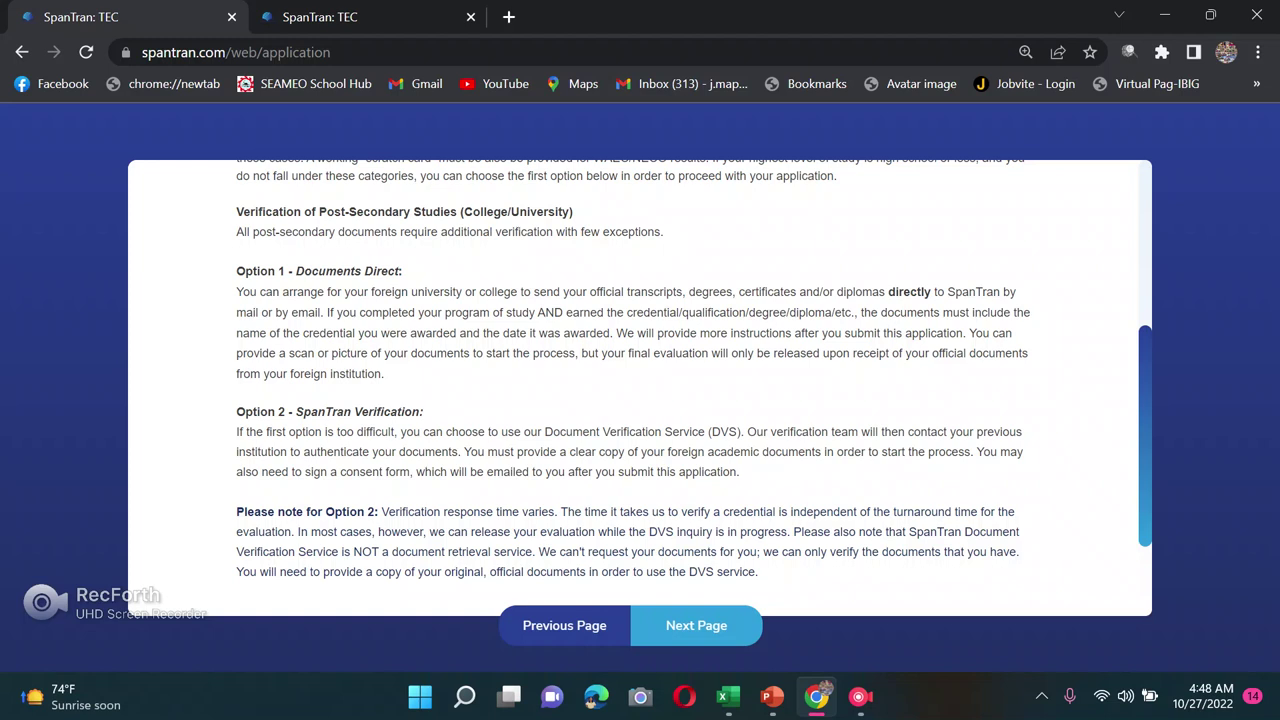
Step: Try to advance, dismiss the incomplete-form warning and return to the unset Verification Services choice
click(696, 625)
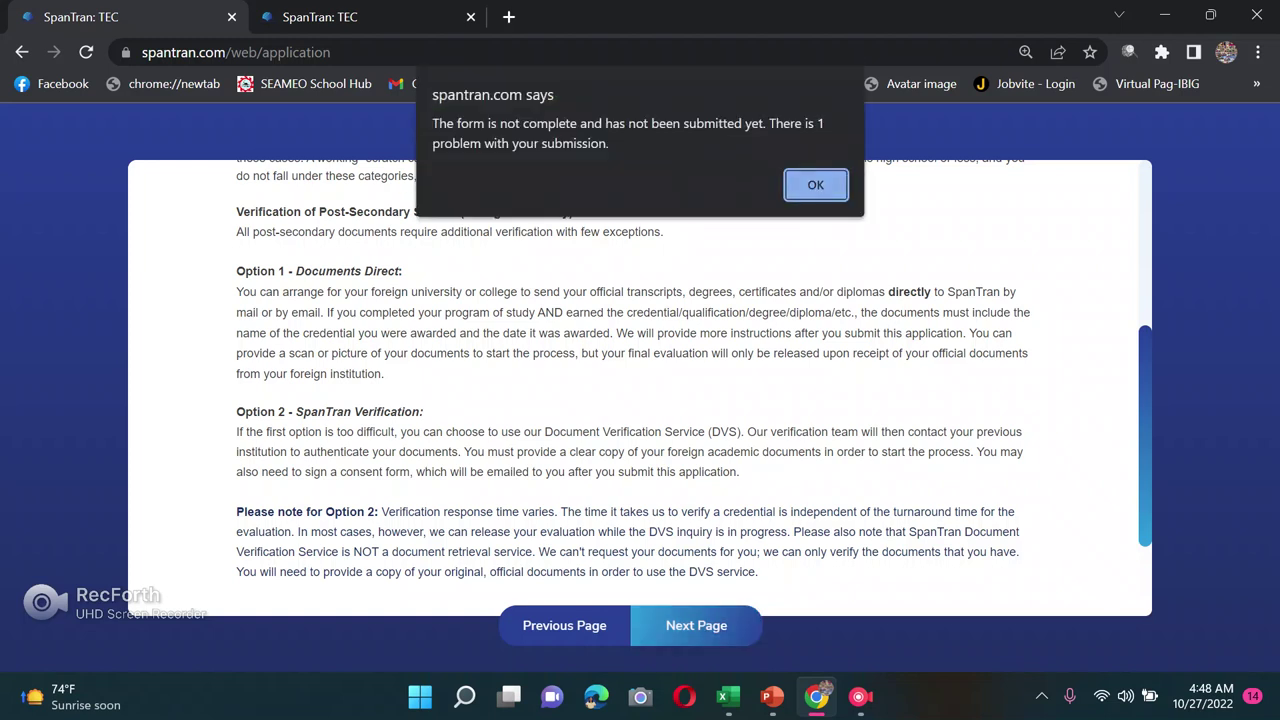
key(Return)
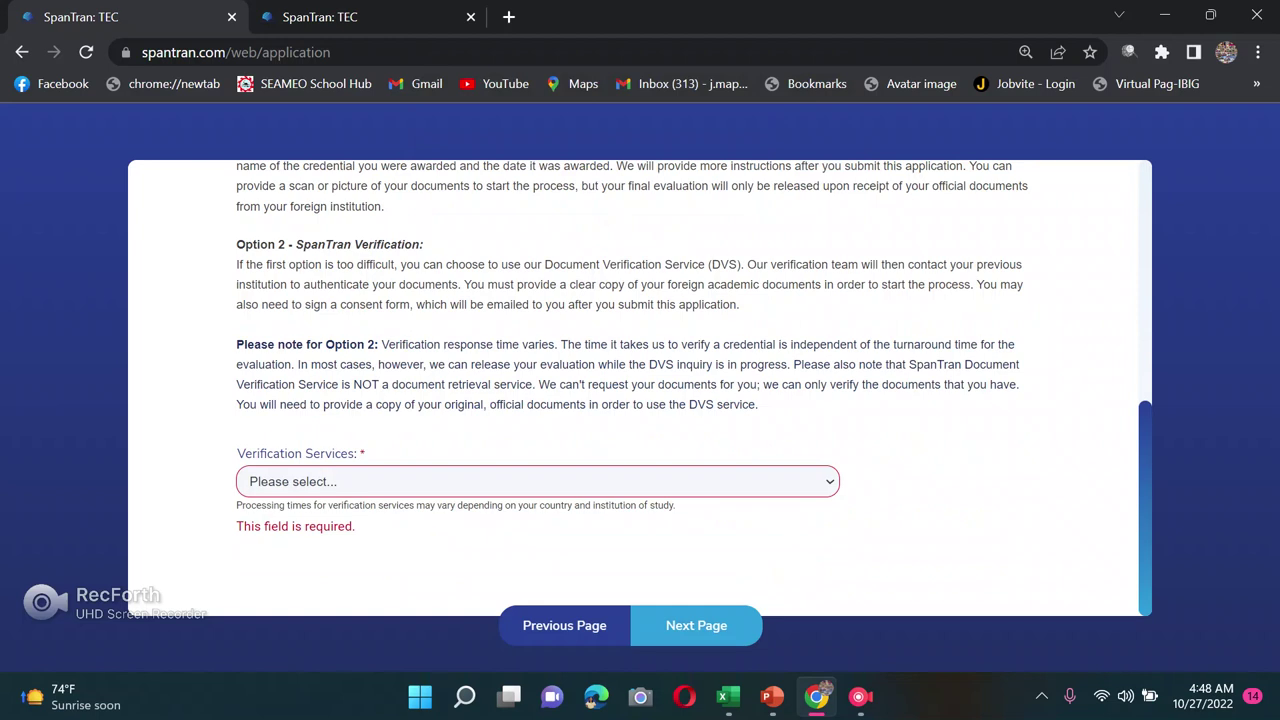
key(alt+Down)
Step: Compare the Verification Services options: institution-sent documents versus verification for an additional cost
key(Down)
key(Down)
key(Up)
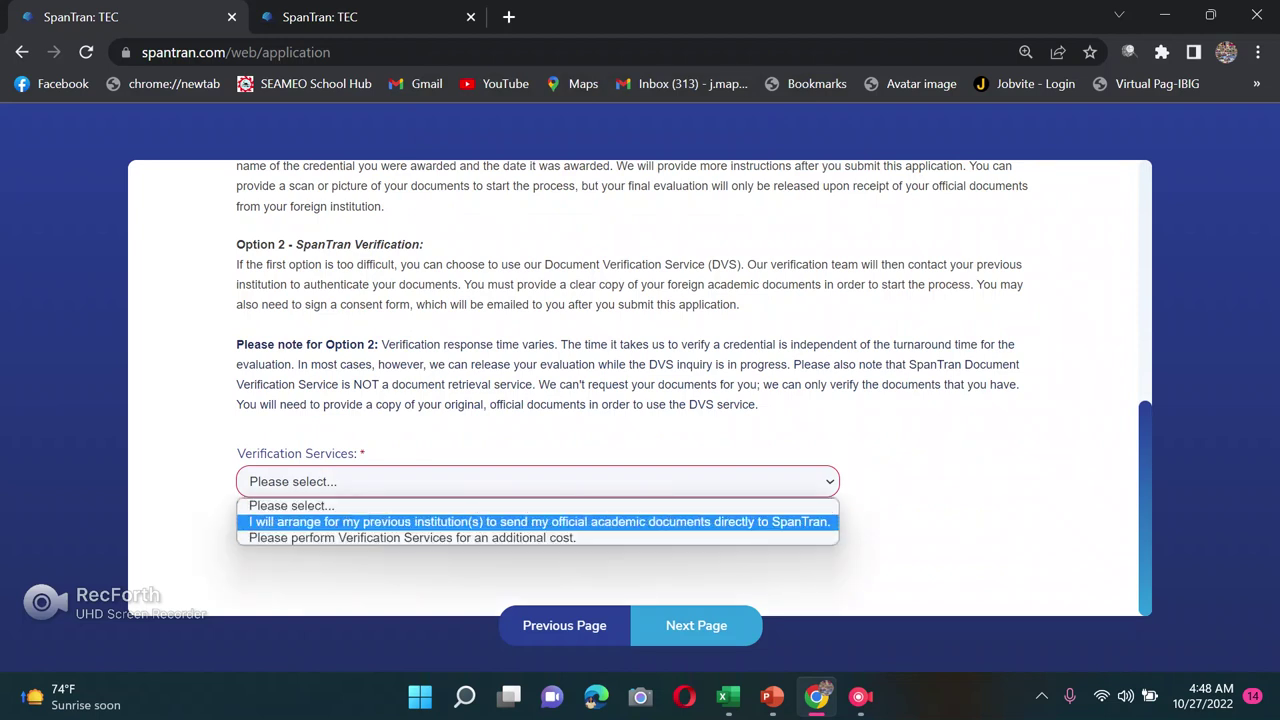
key(Down)
key(Up)
key(Up)
key(Down)
key(Down)
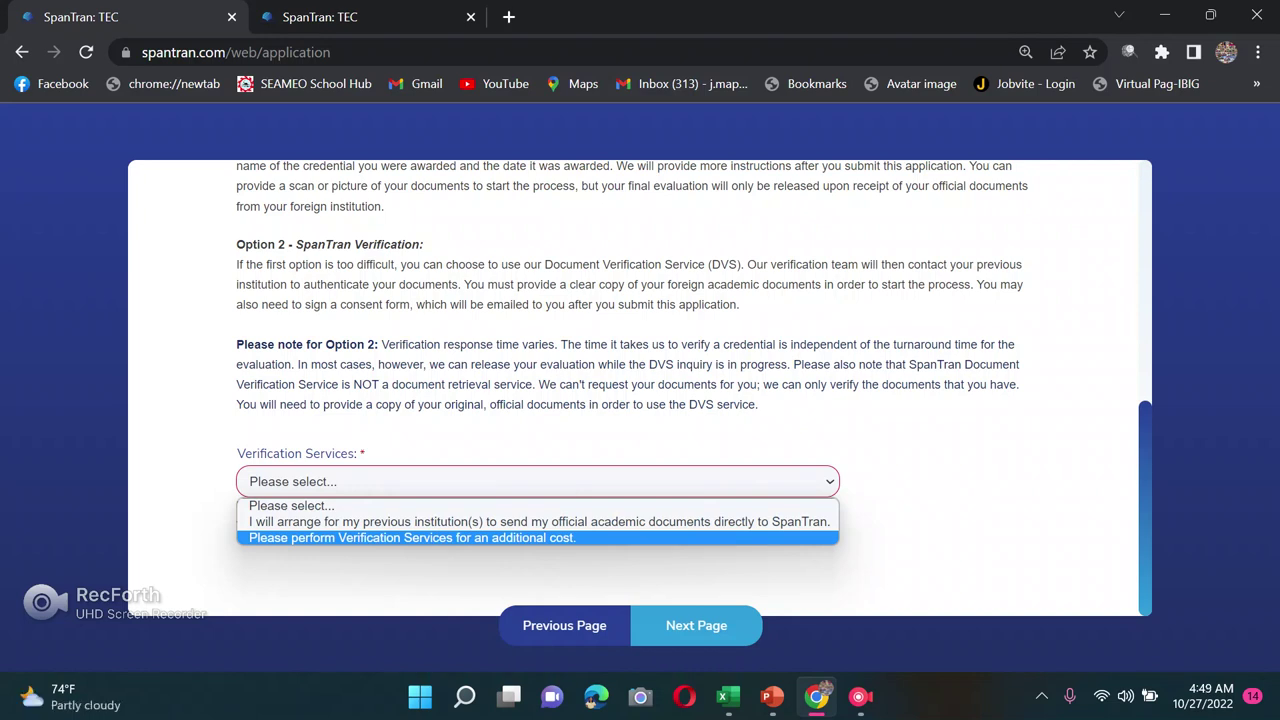
Step: Request paid verification services with Philippines ($120) as the verification country
key(Return)
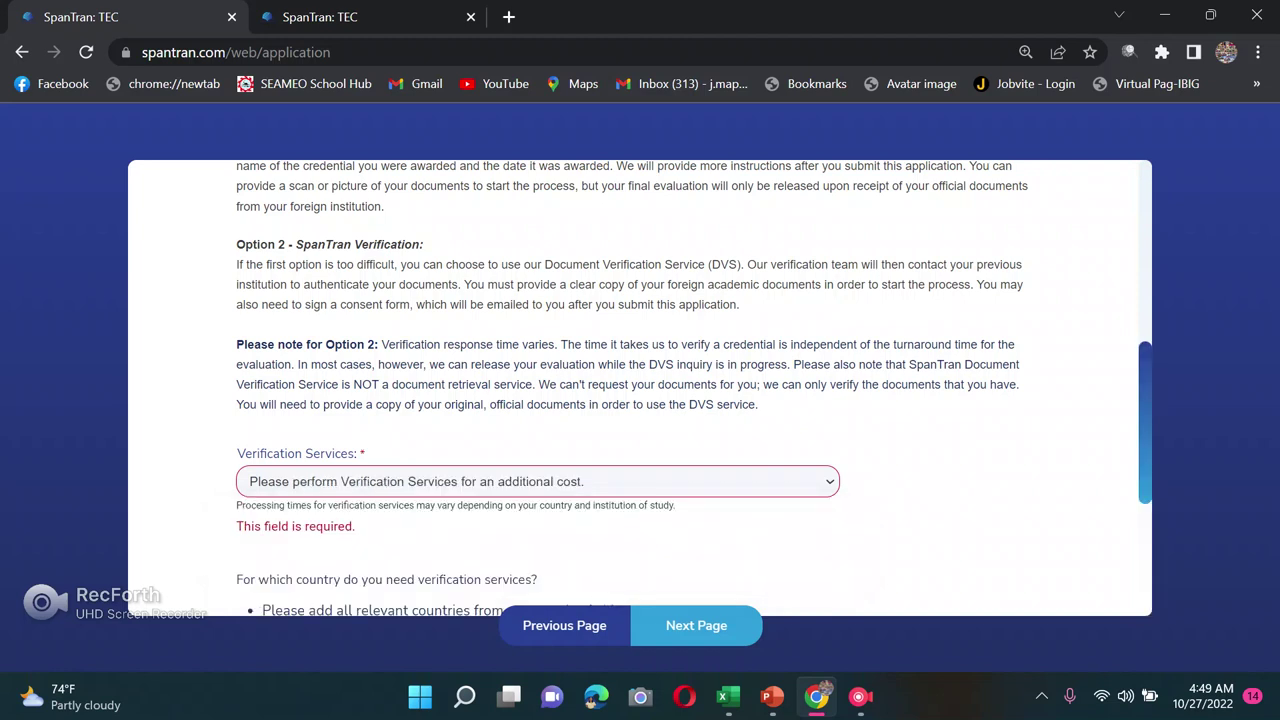
scroll(640, 388, down, 2)
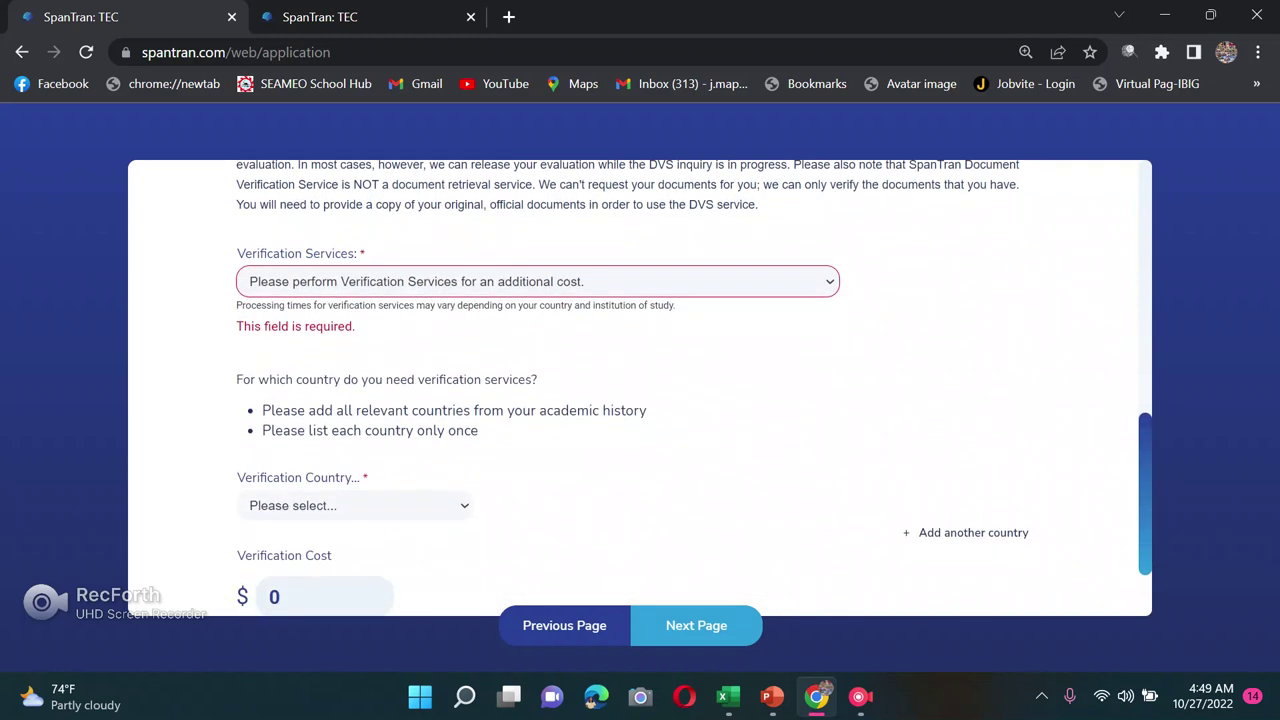
click(355, 505)
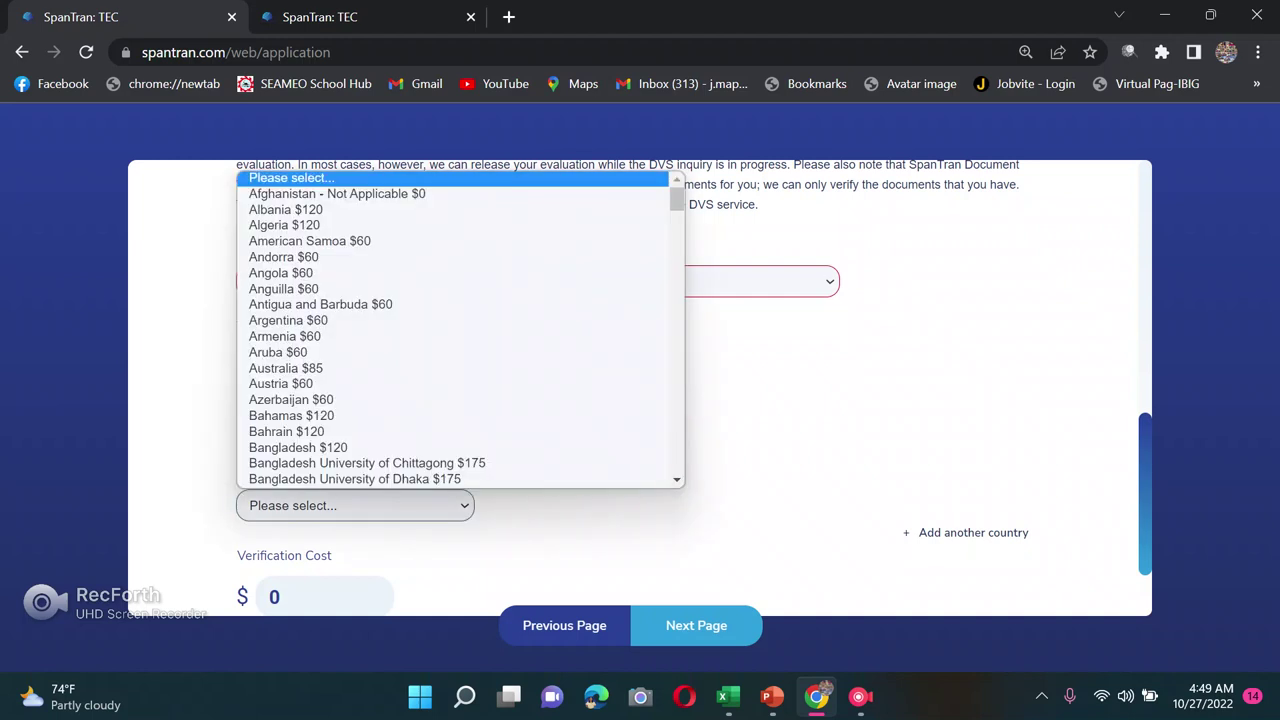
scroll(400, 446, down, 6)
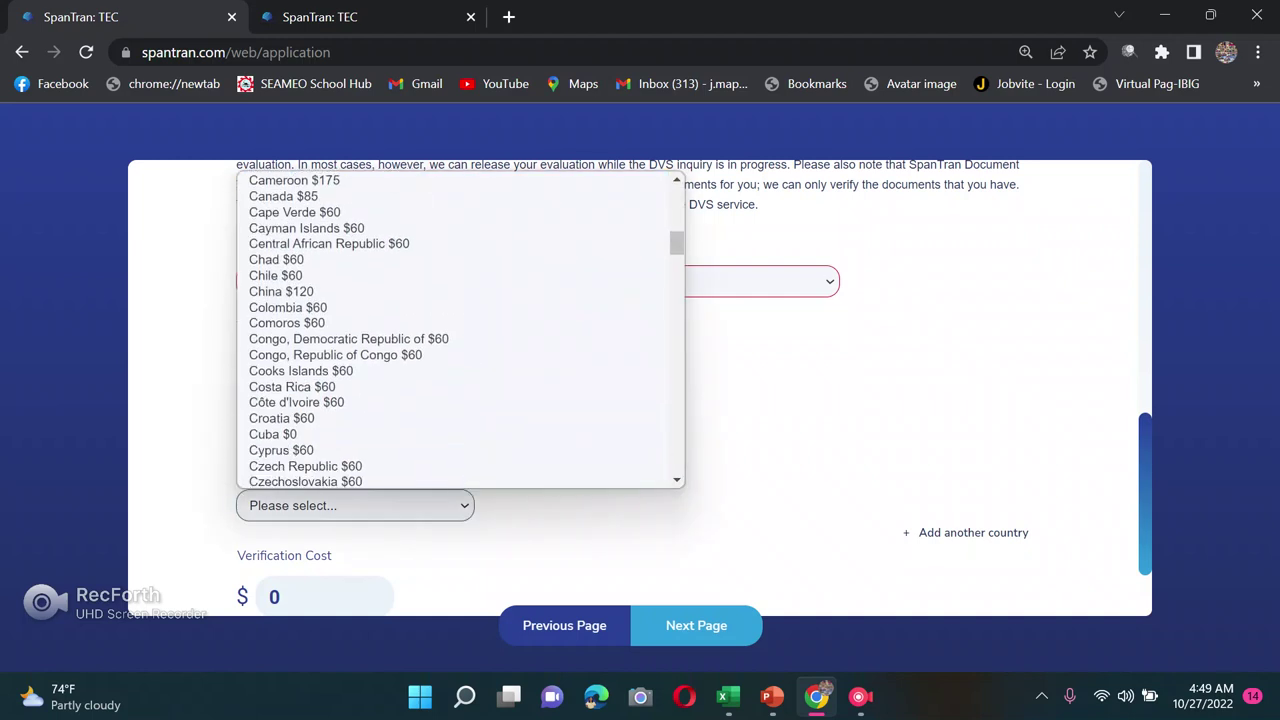
text(ph)
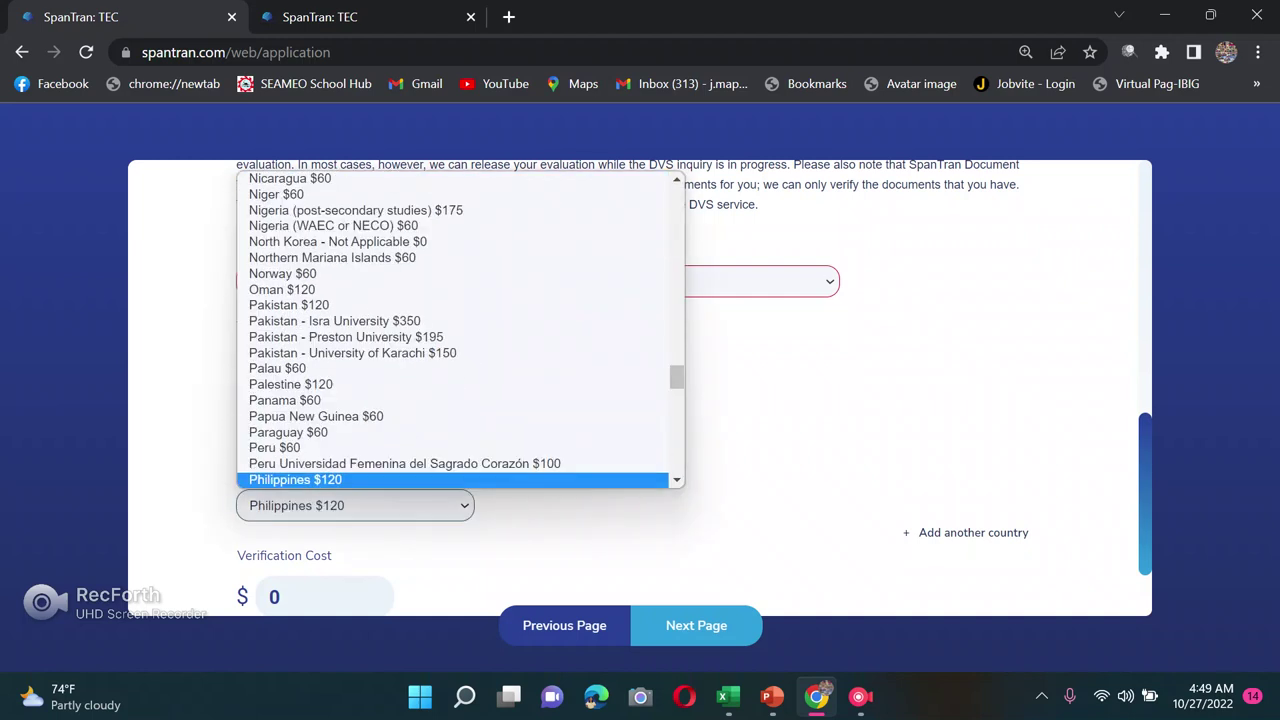
key(Return)
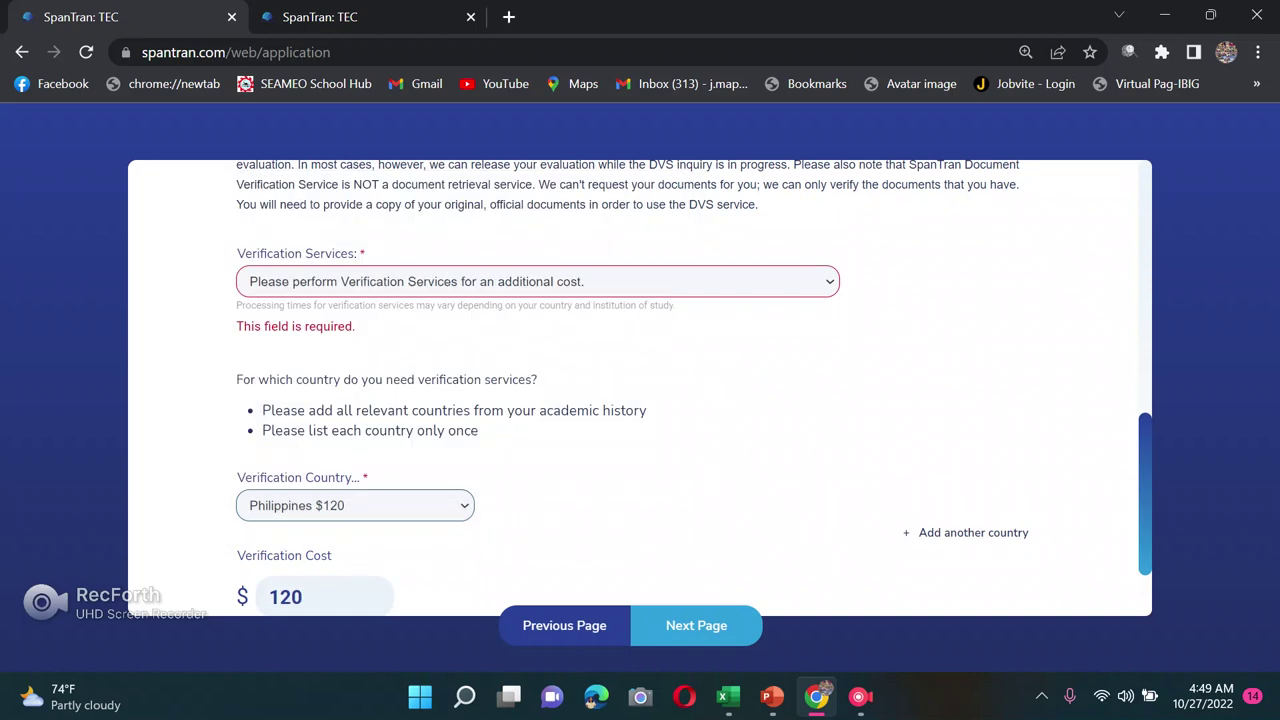
Step: Review the verification settings and continue to the Evaluation Services section
scroll(640, 400, down, 1)
scroll(640, 400, up, 2)
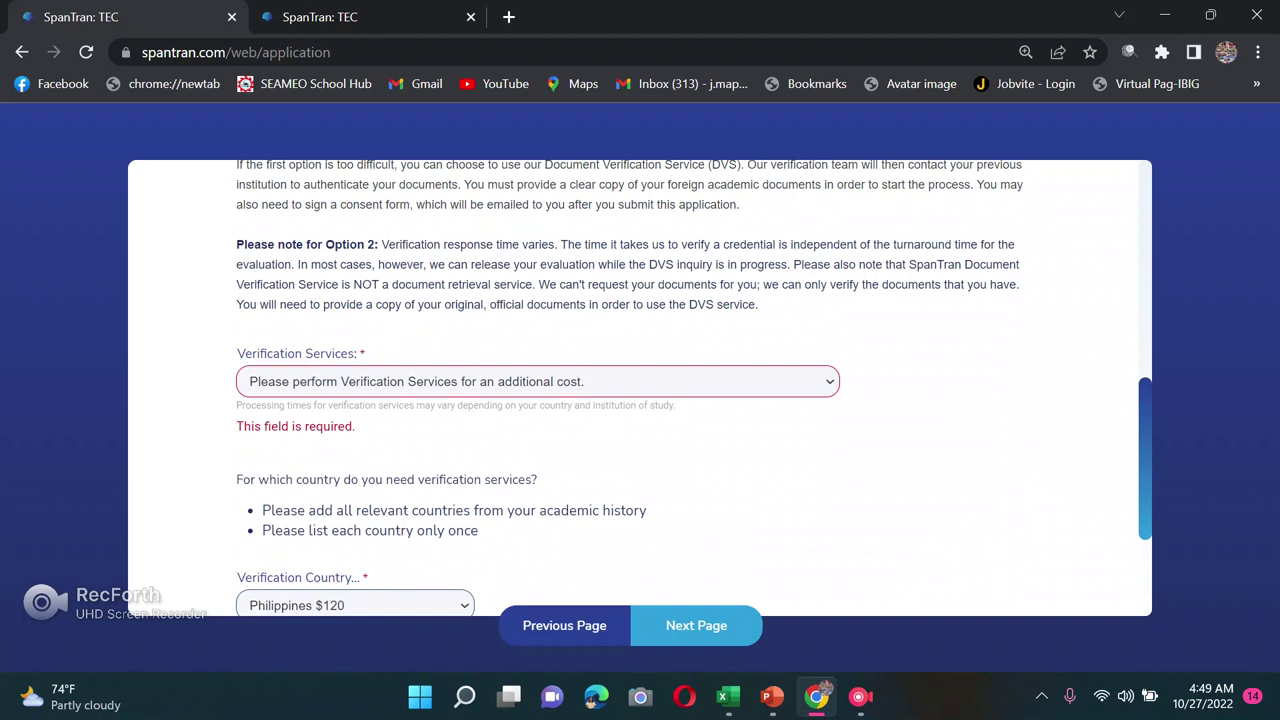
scroll(640, 400, down, 1)
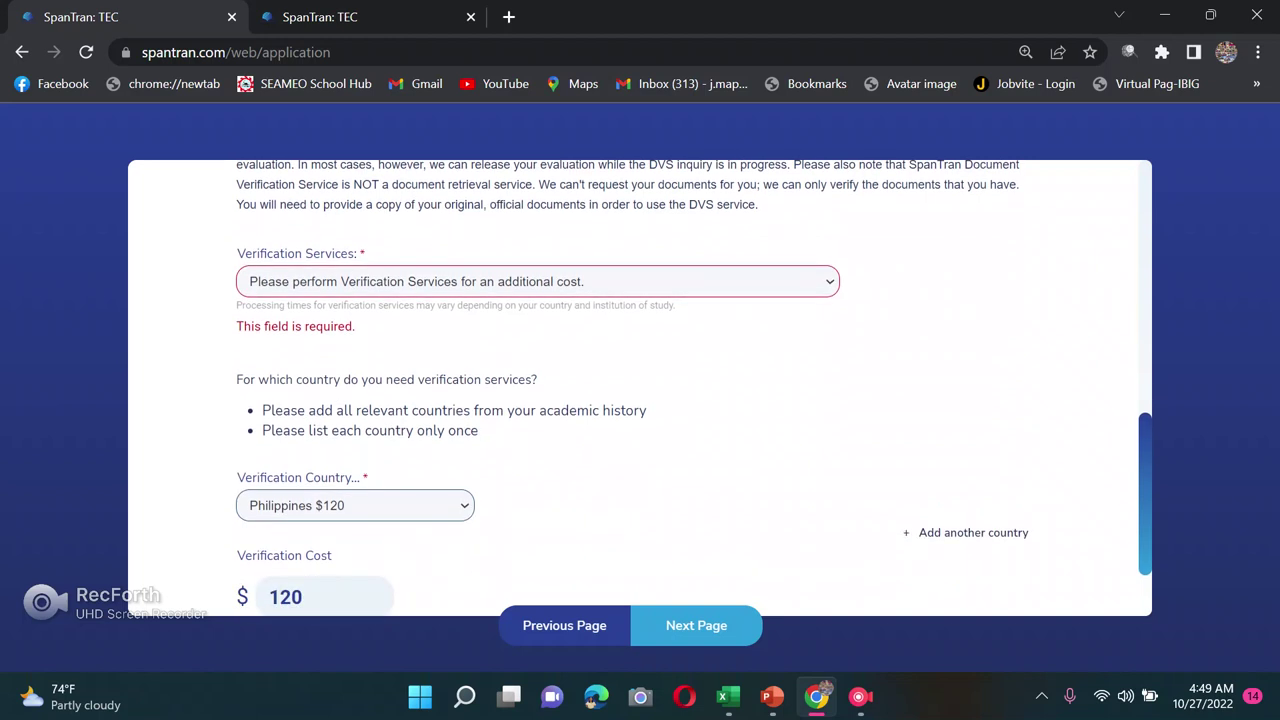
scroll(640, 400, down, 1)
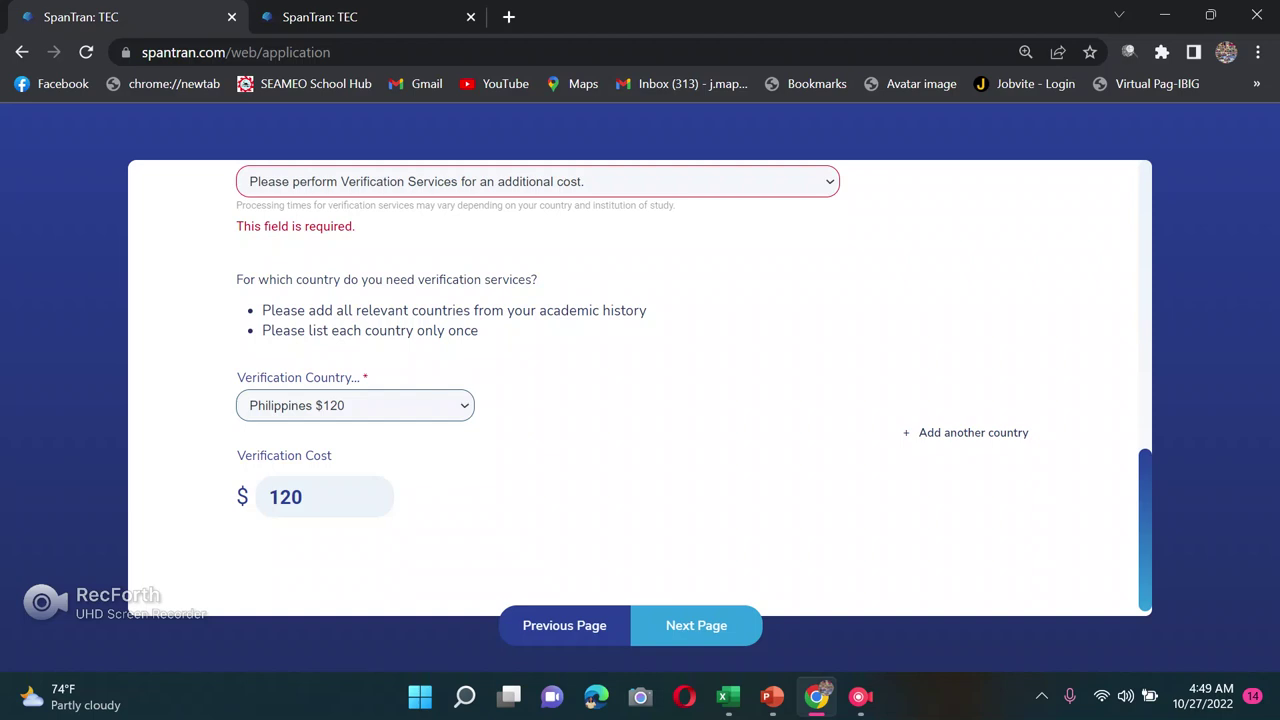
click(696, 625)
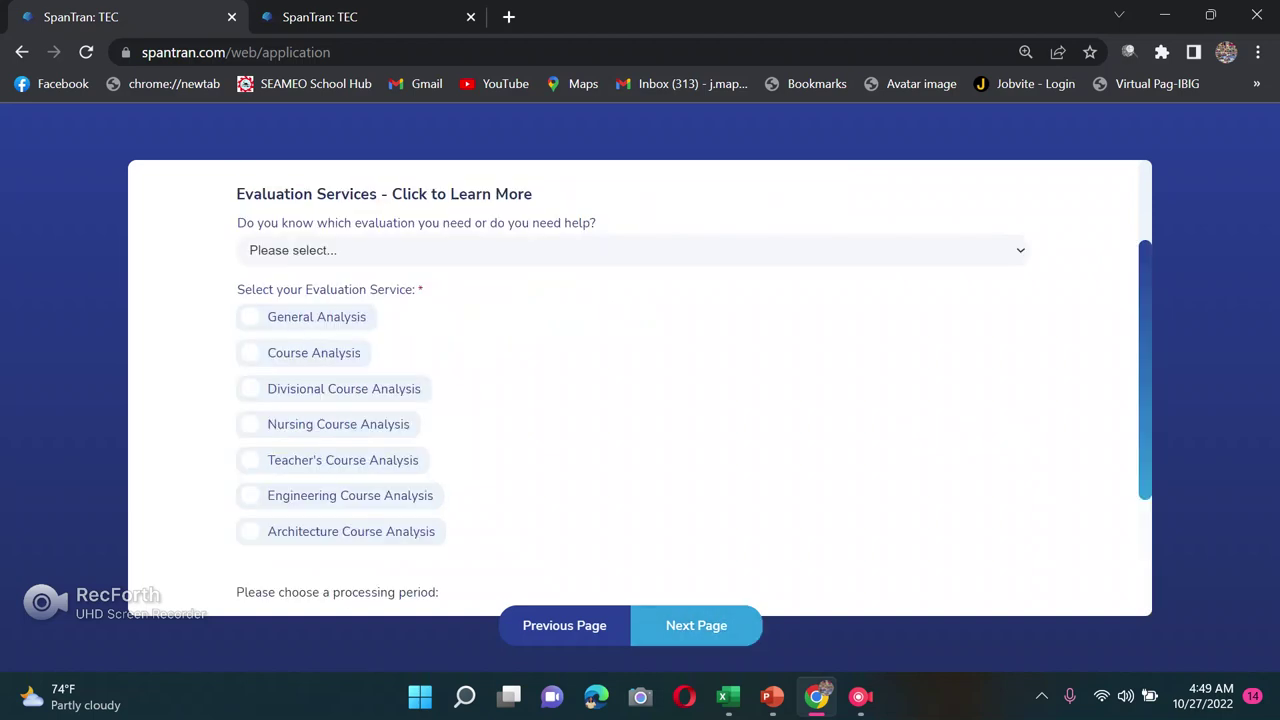
Step: Answer 'I know which evaluation I need' and select the Course Analysis evaluation
scroll(640, 400, down, 1)
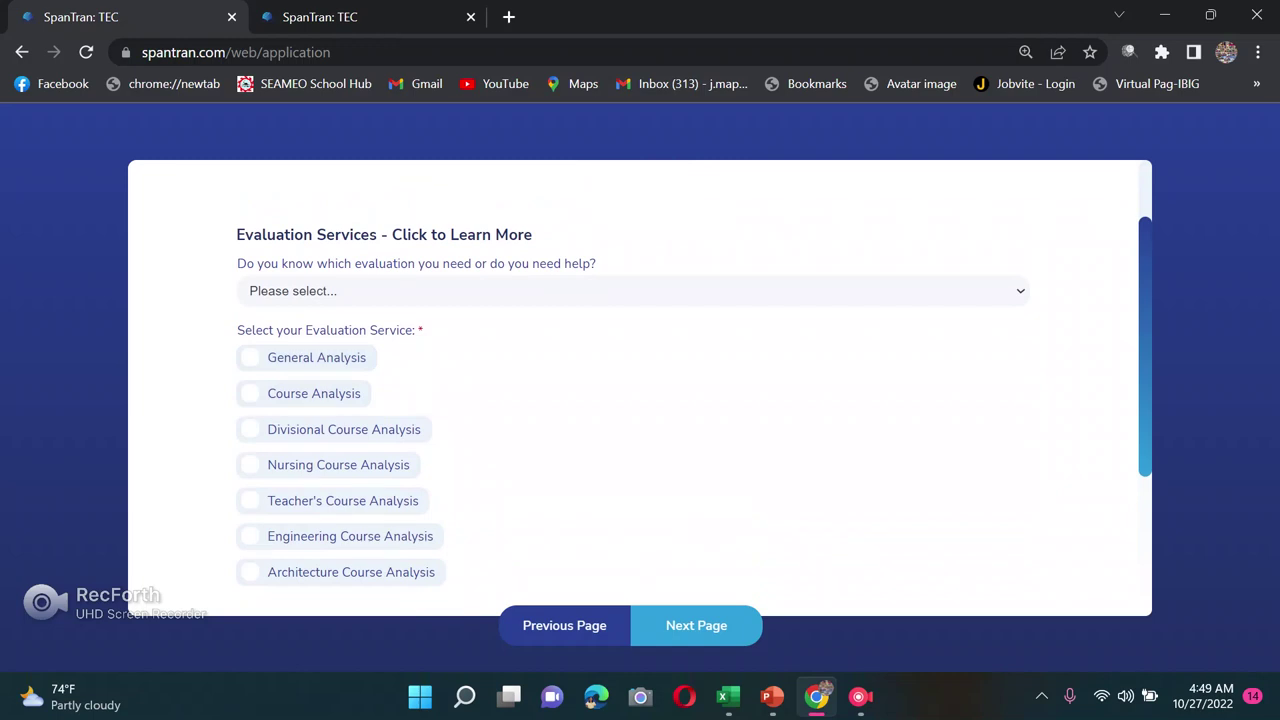
click(482, 291)
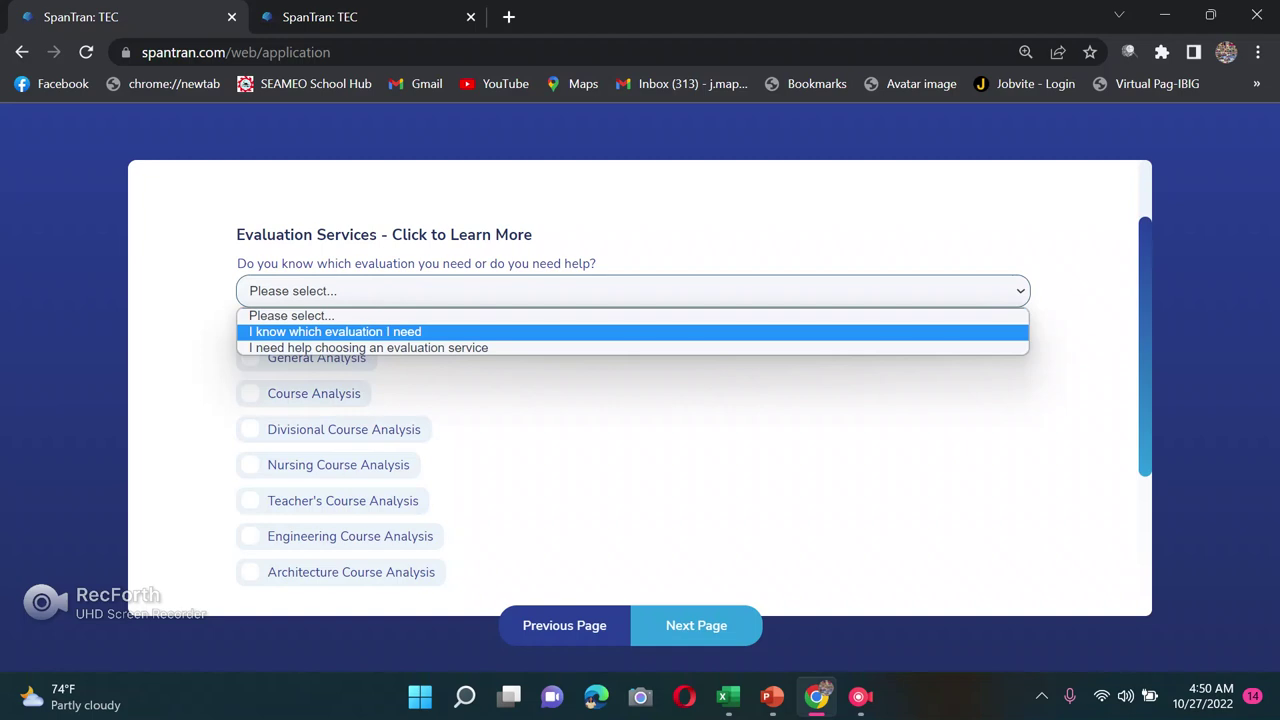
click(335, 331)
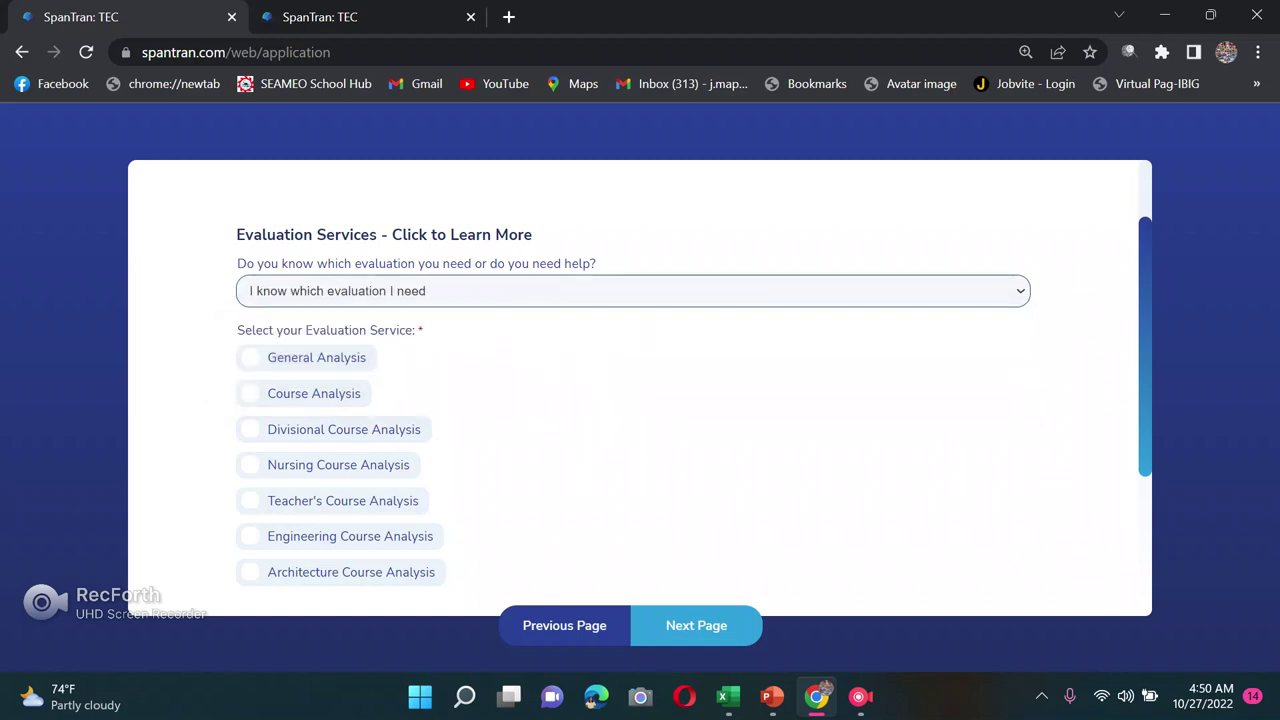
click(314, 393)
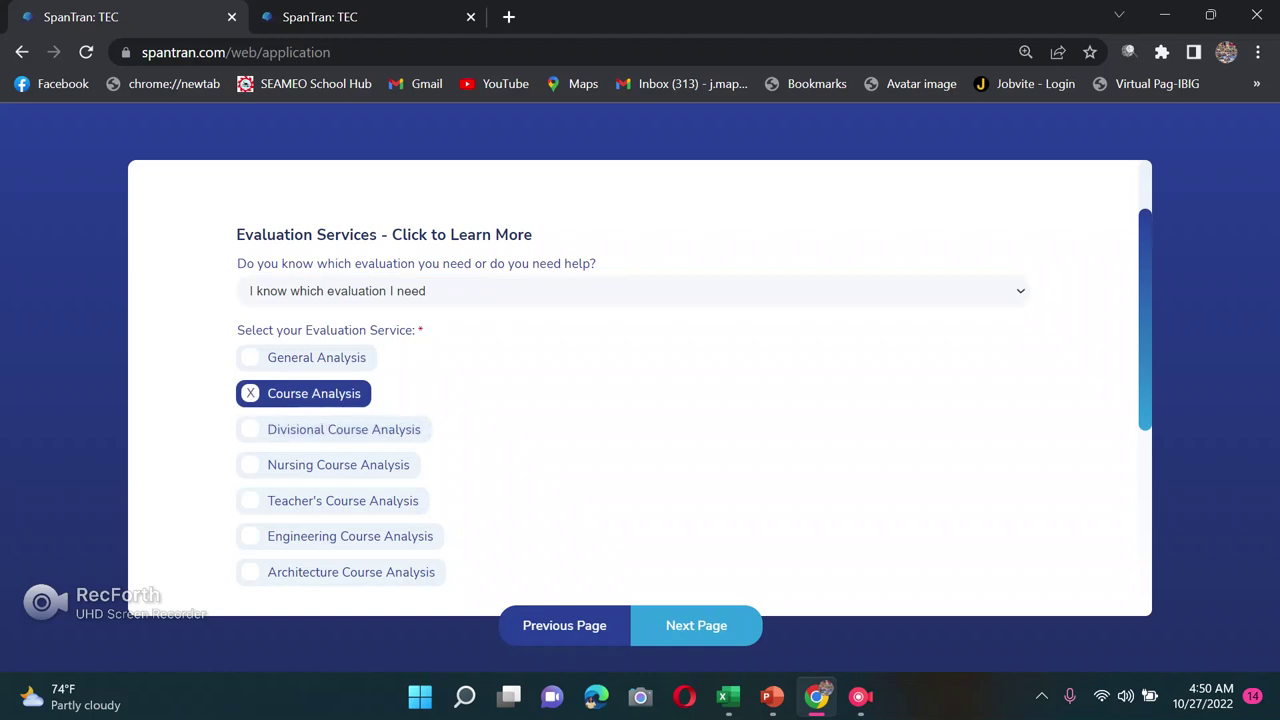
Step: Choose 10 Business Days processing (USD $190.00) and continue to the Delivery page
scroll(640, 390, down, 1)
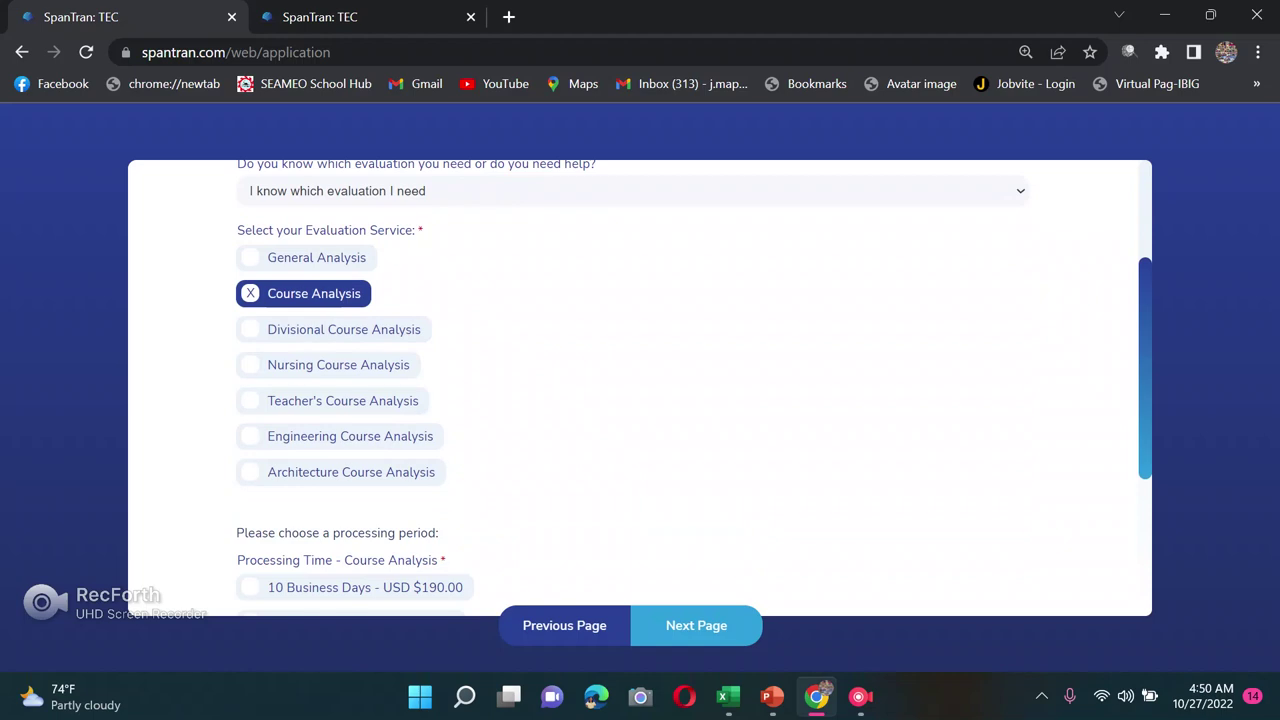
scroll(640, 390, down, 2)
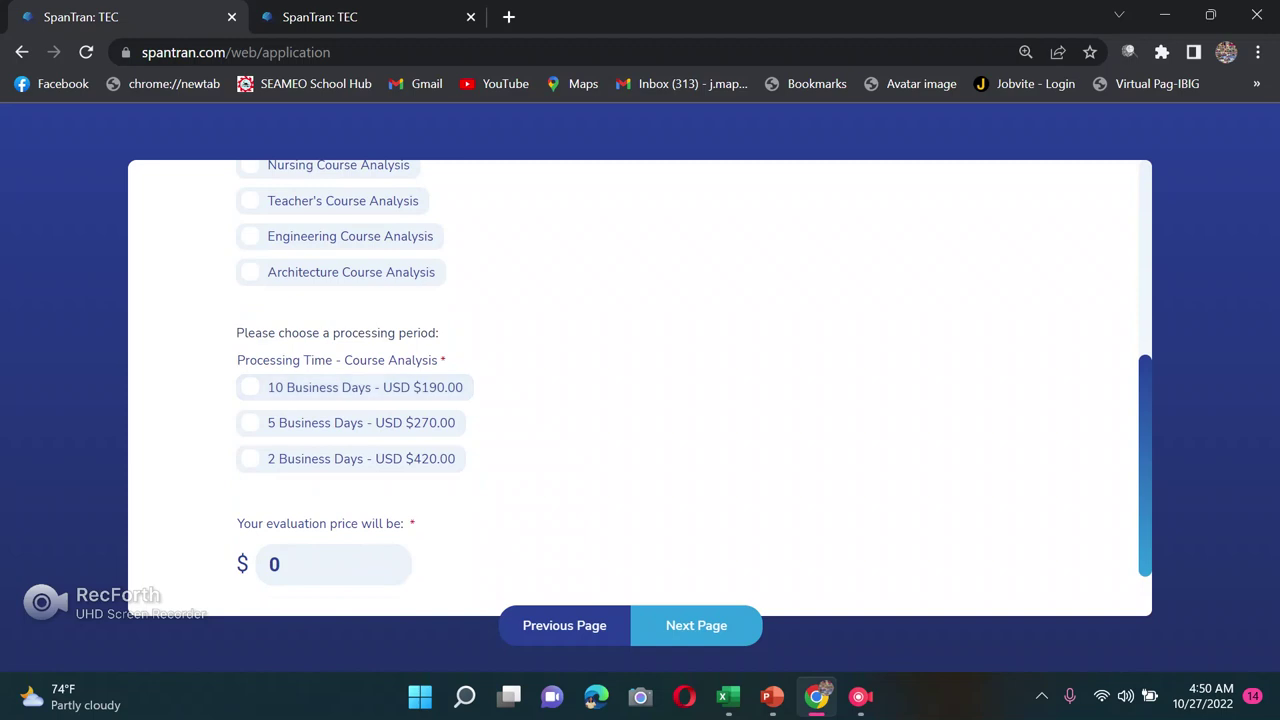
click(350, 387)
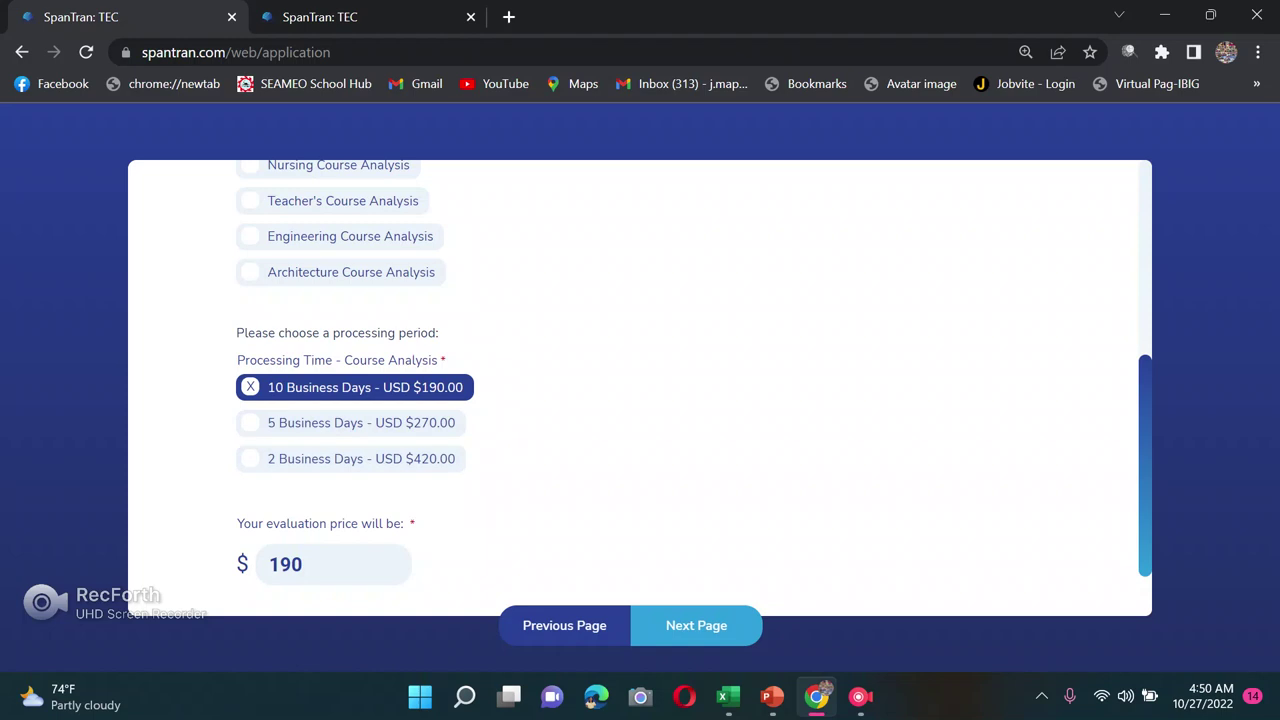
click(350, 458)
scroll(640, 380, down, 2)
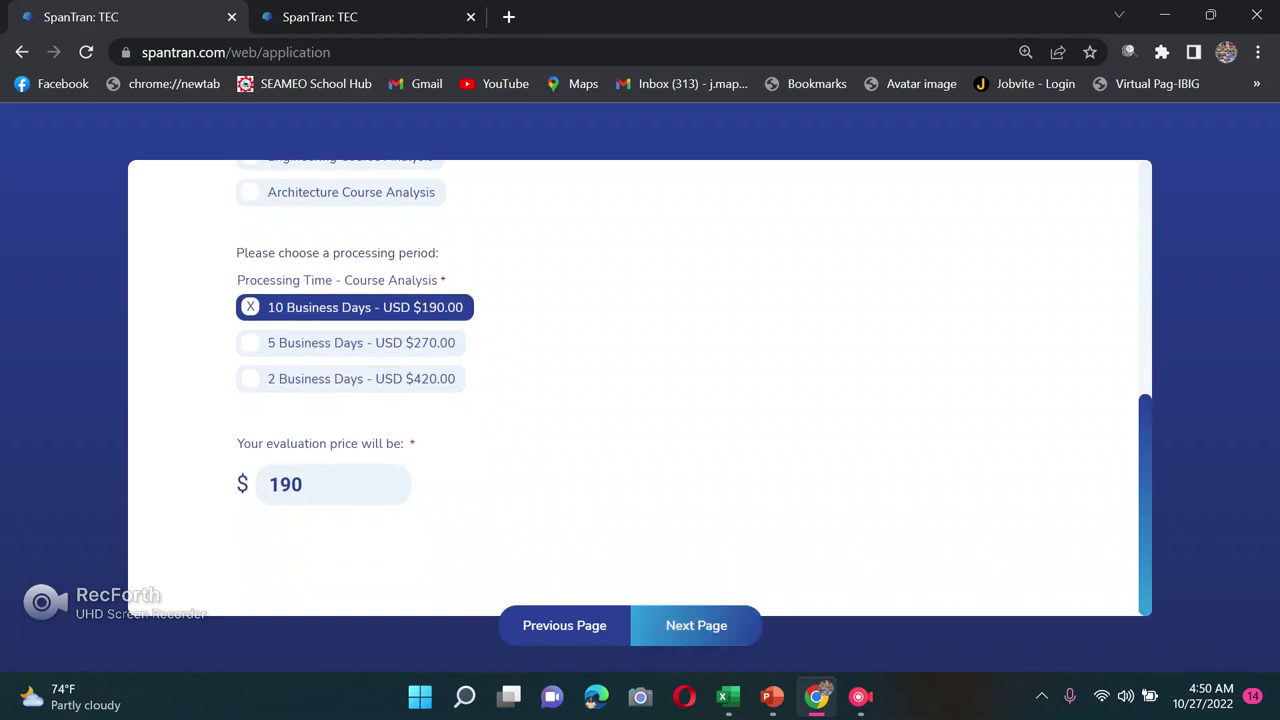
click(696, 625)
scroll(760, 430, down, 3)
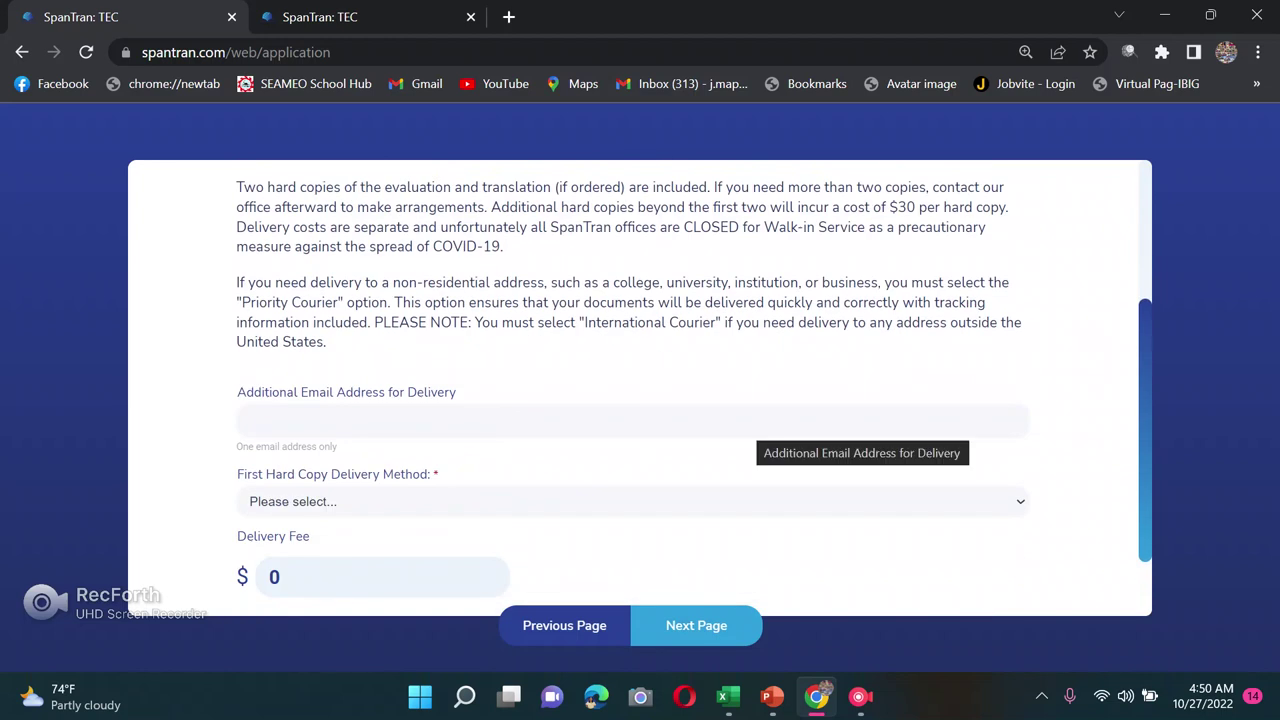
Step: Enter an additional delivery e-mail address
click(760, 421)
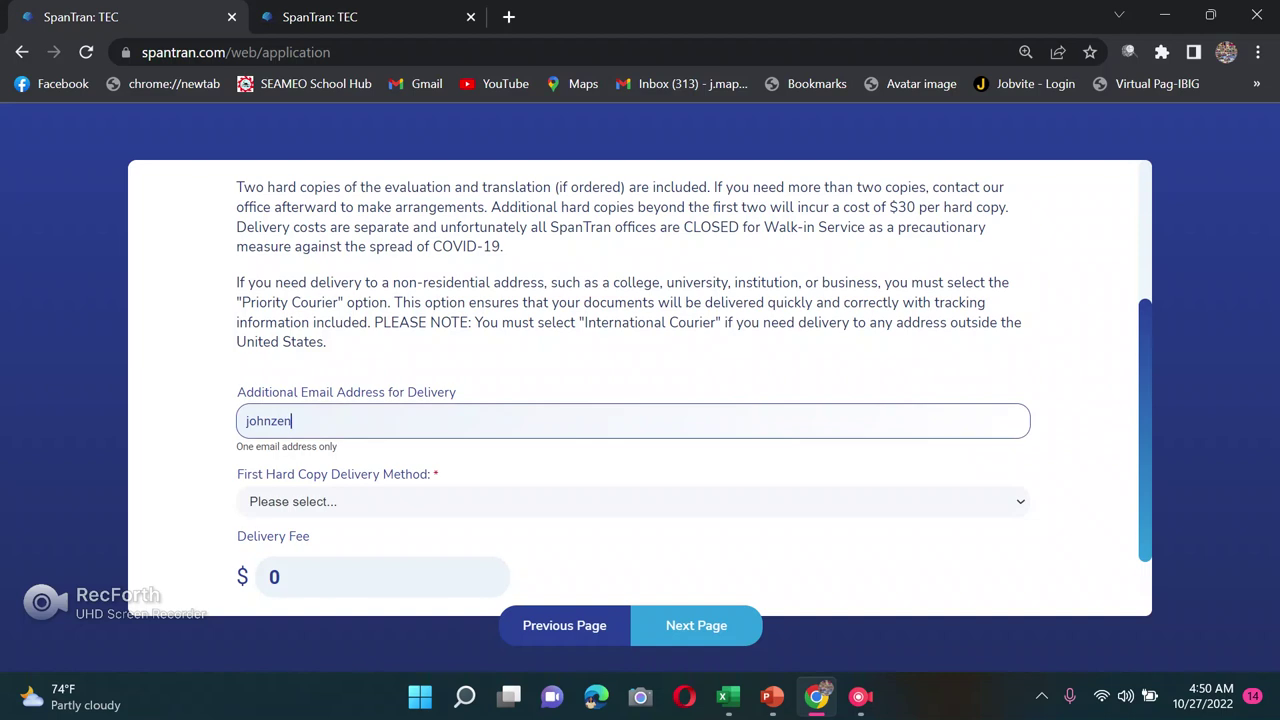
scroll(640, 400, down, 1)
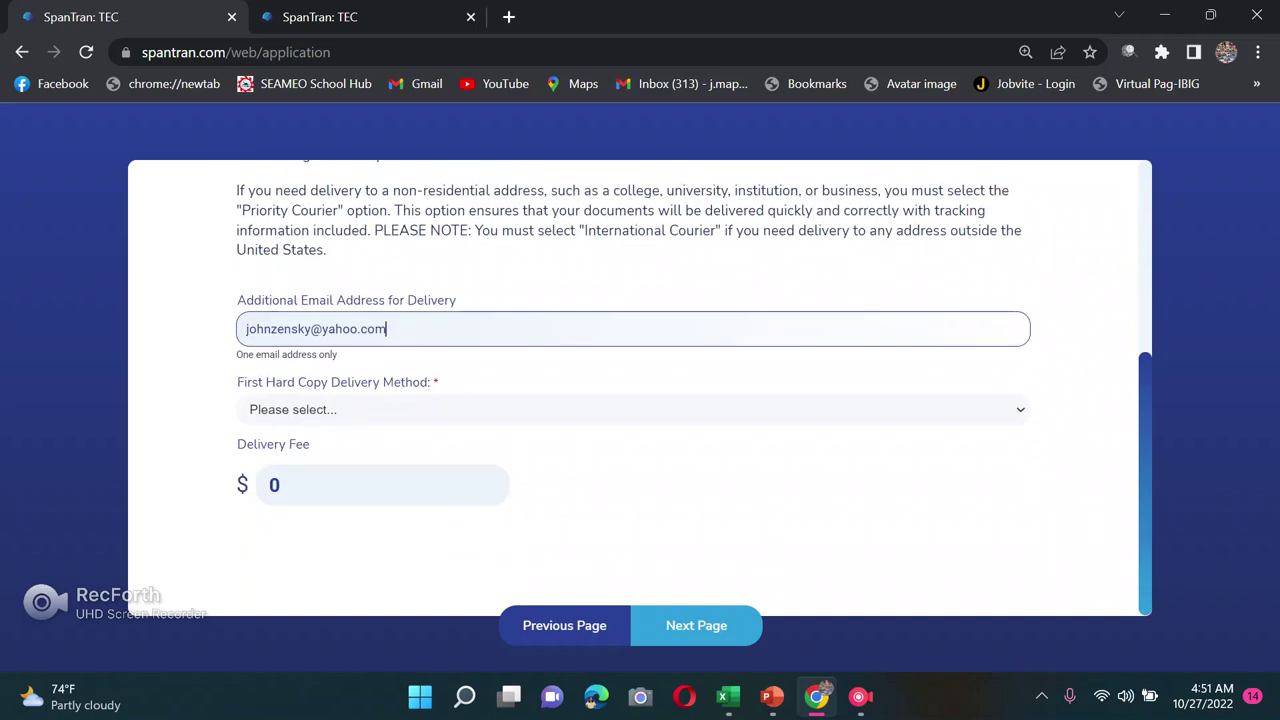
Step: Set the first hard copy delivery method to No hard copies ($0 fee)
click(632, 409)
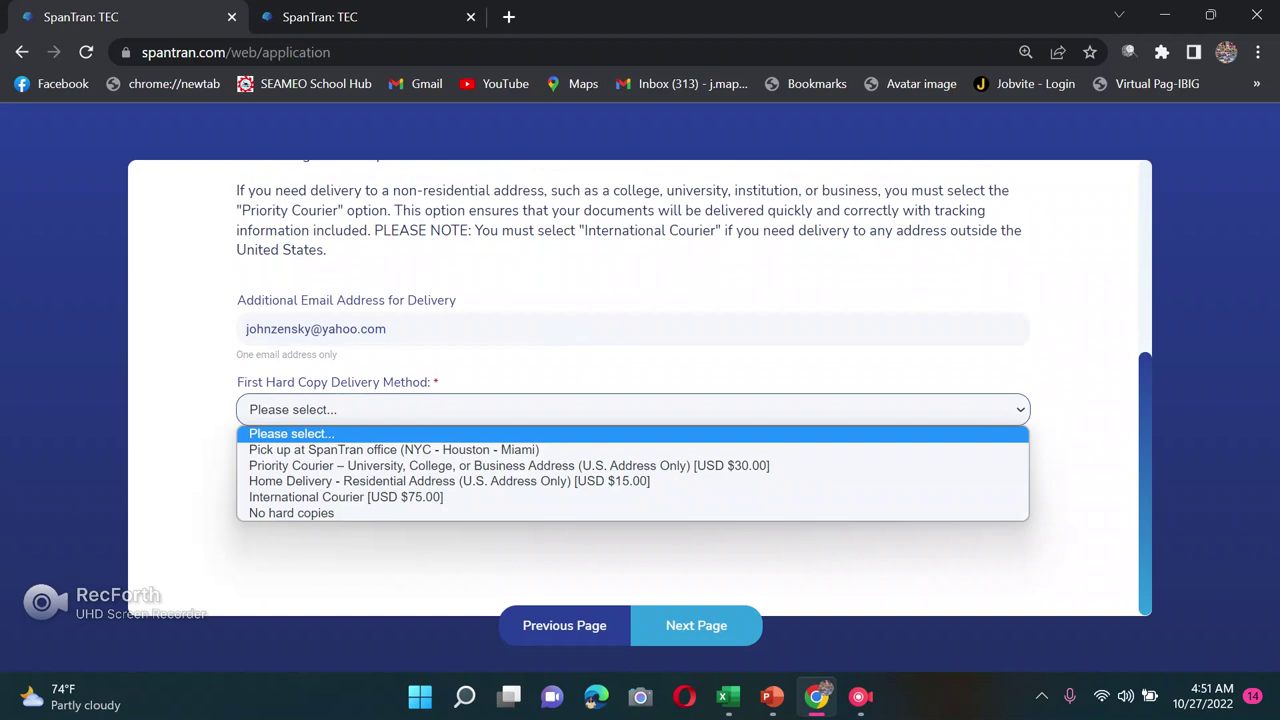
key(Down)
key(Down)
key(Down)
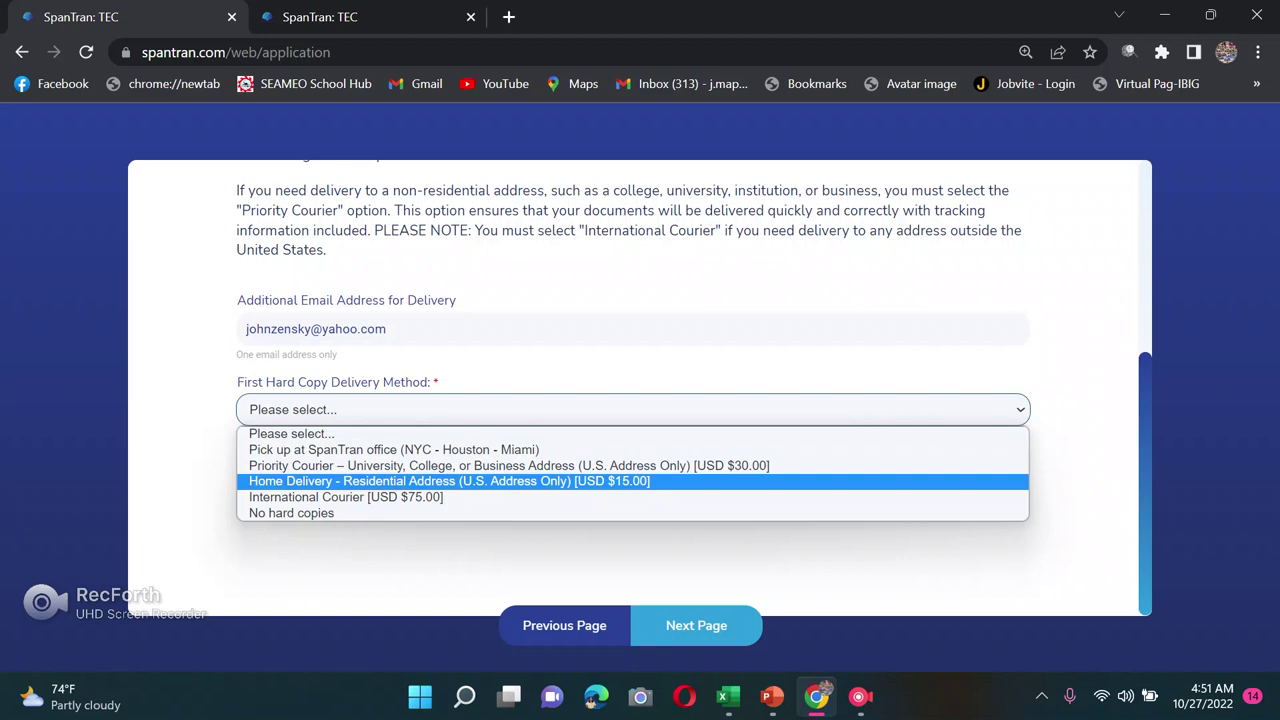
key(Down)
key(Up)
key(Up)
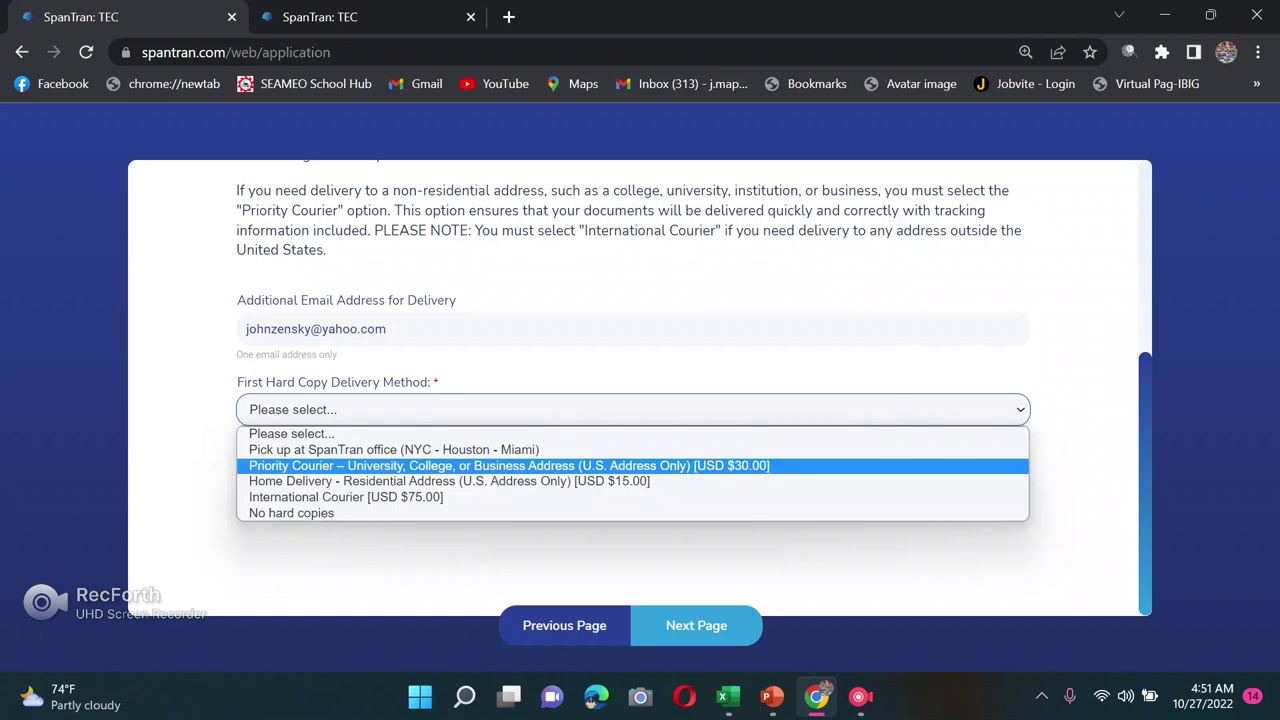
key(Down)
key(Down)
key(Up)
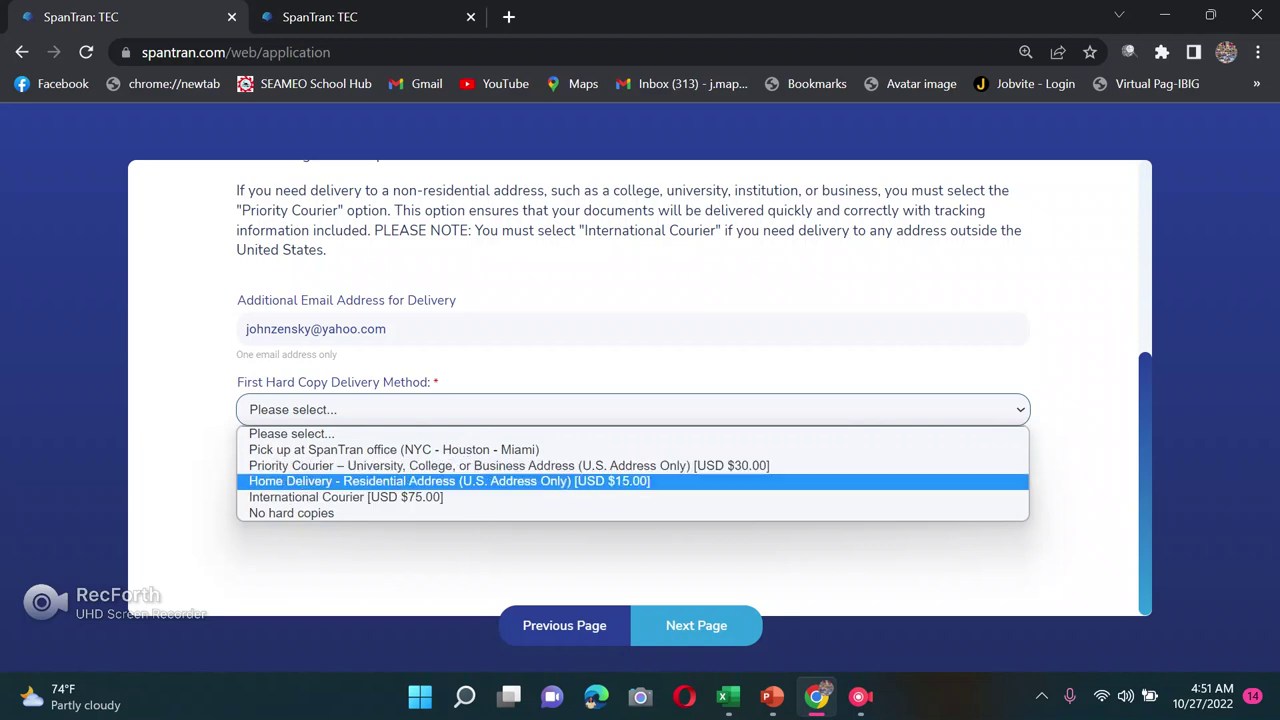
key(Home)
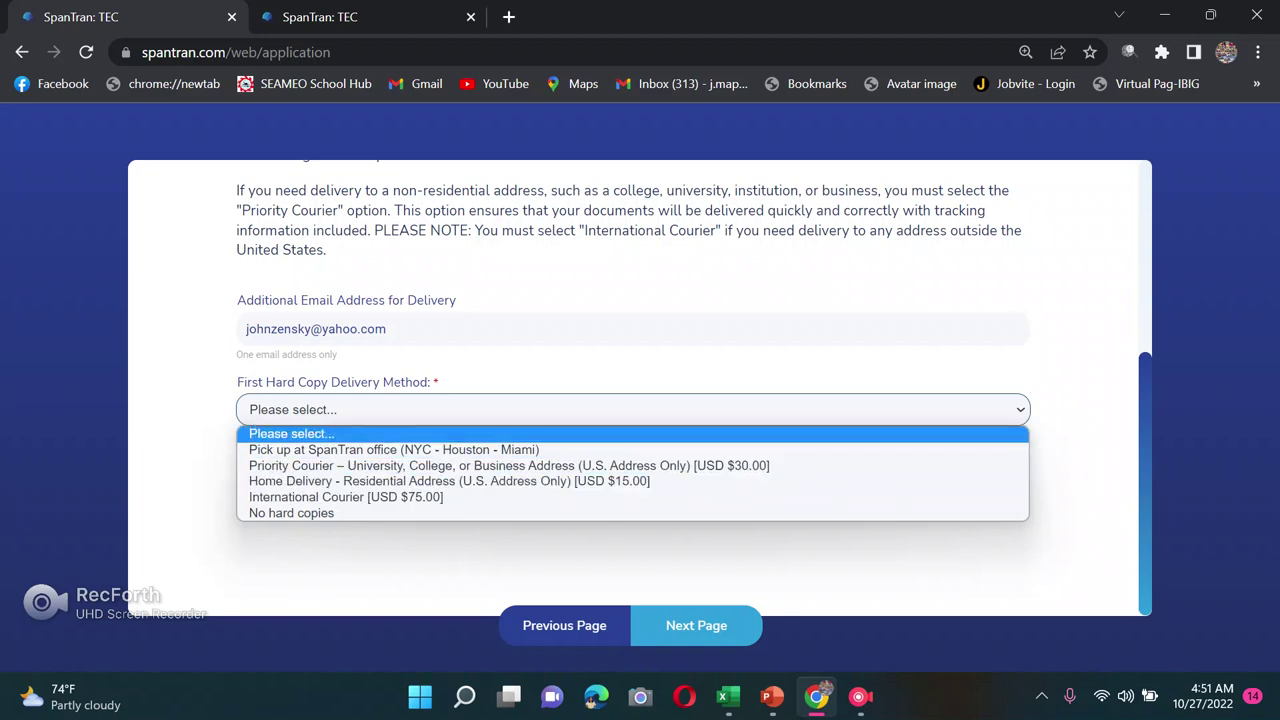
key(End)
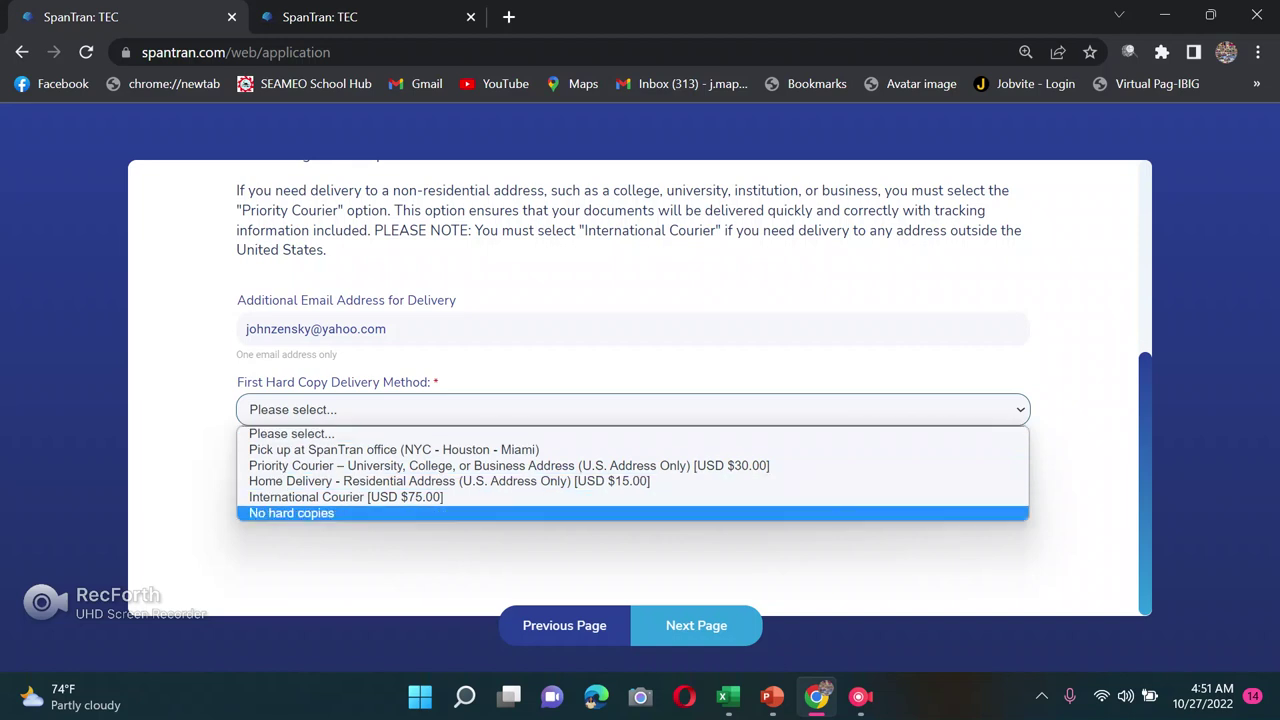
key(Return)
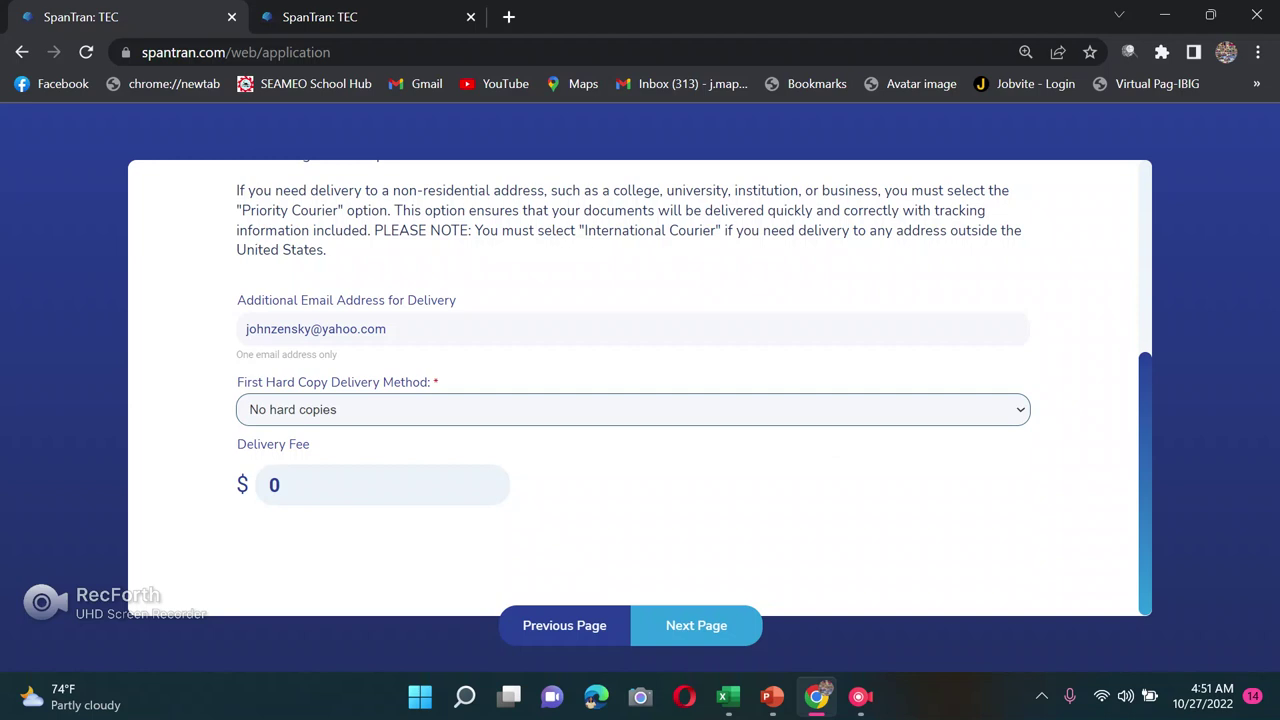
Step: Recheck the delivery options, keep No hard copies, and continue to ID Upload
key(alt+Down)
key(p)
key(p)
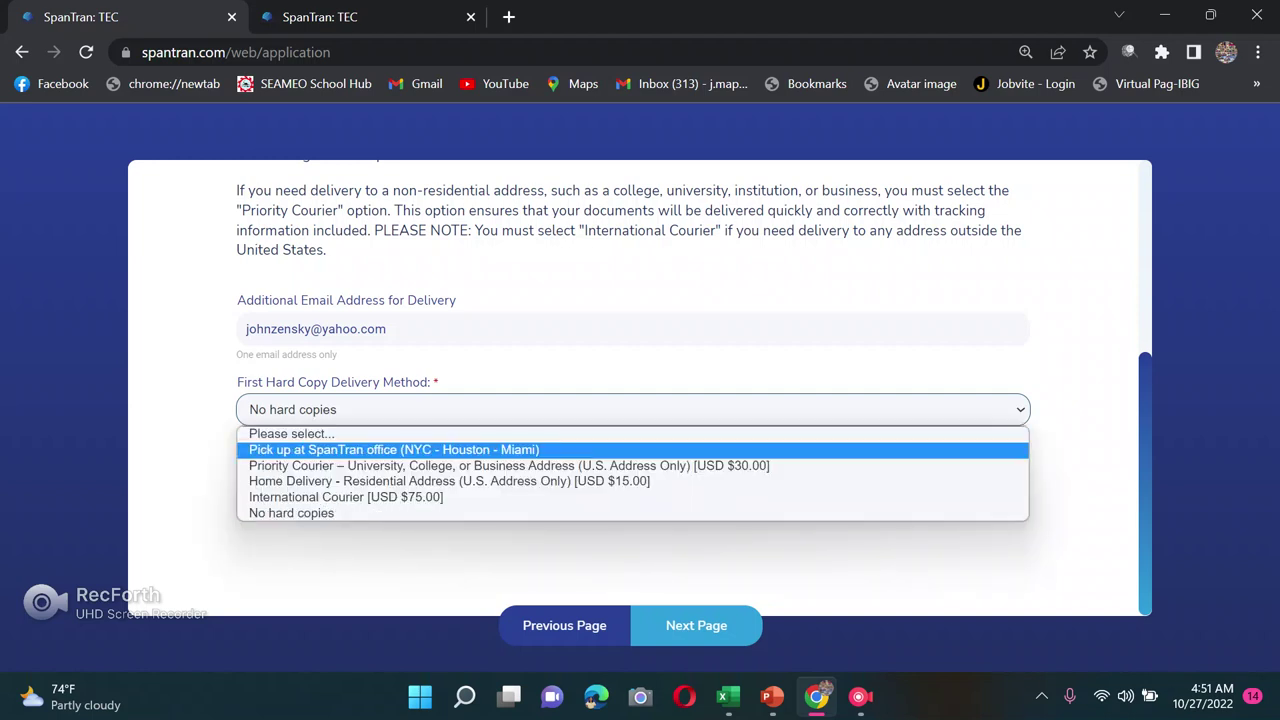
key(p)
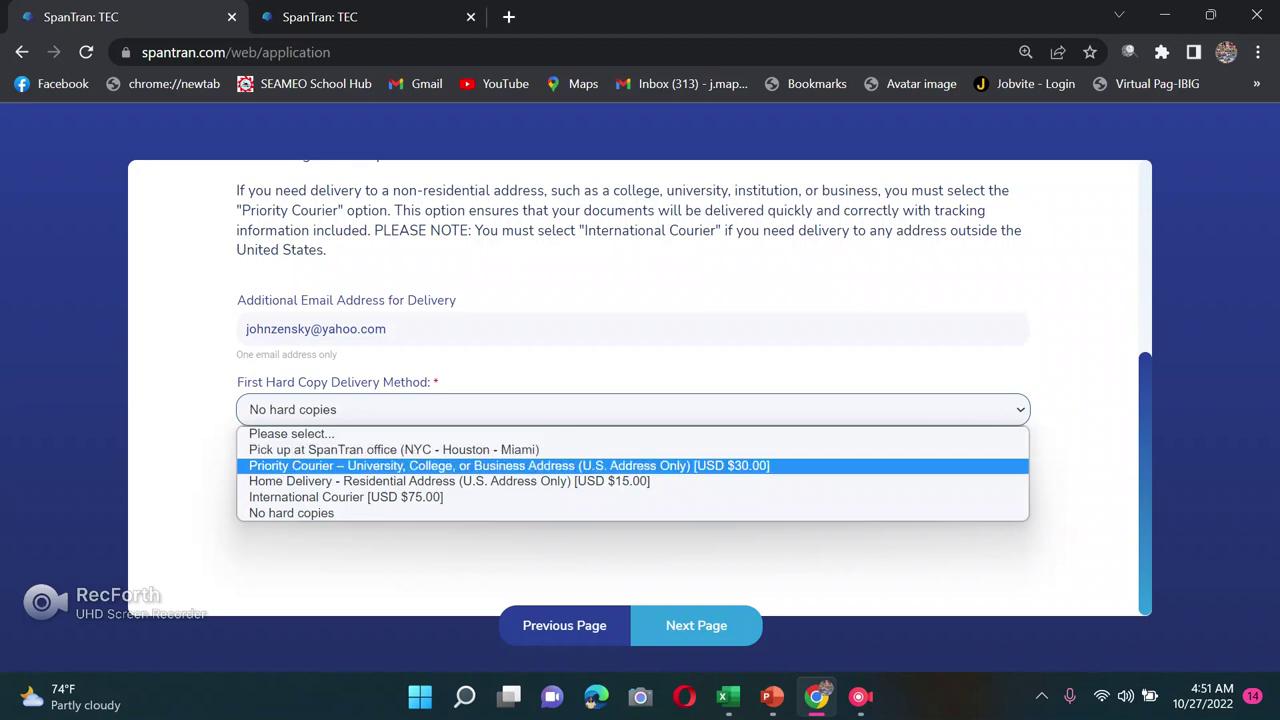
key(p)
click(387, 329)
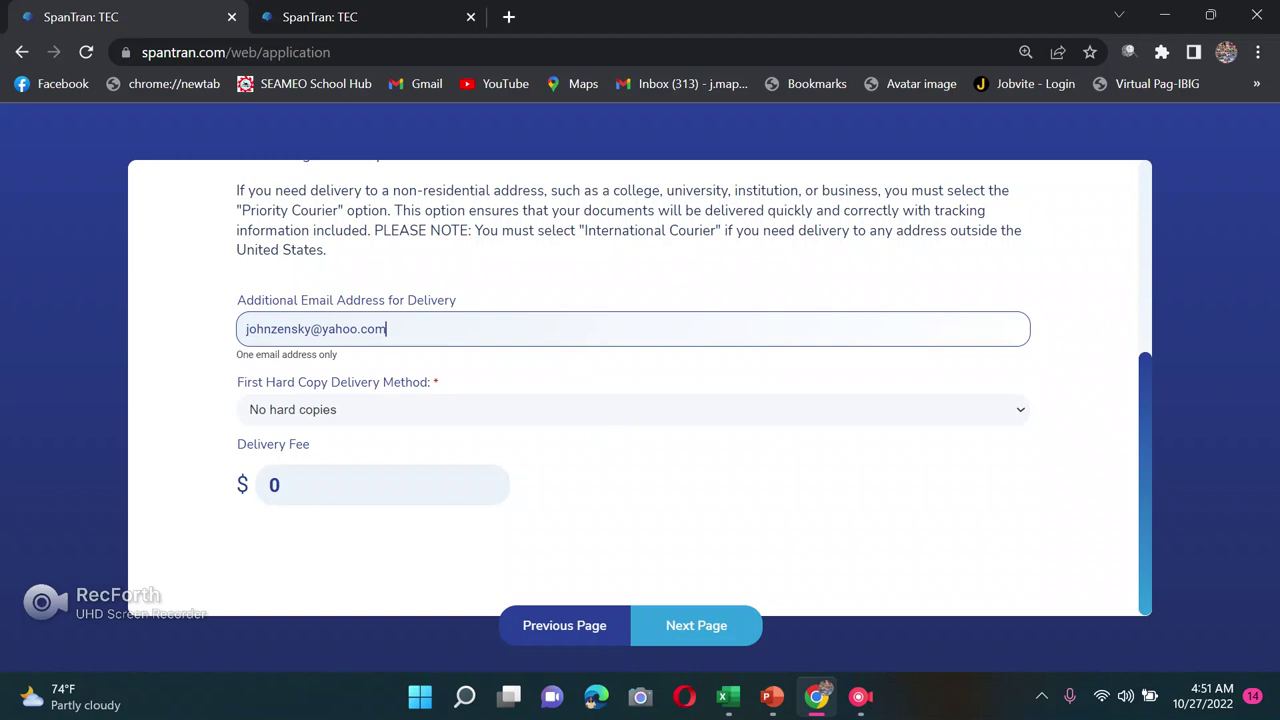
click(696, 625)
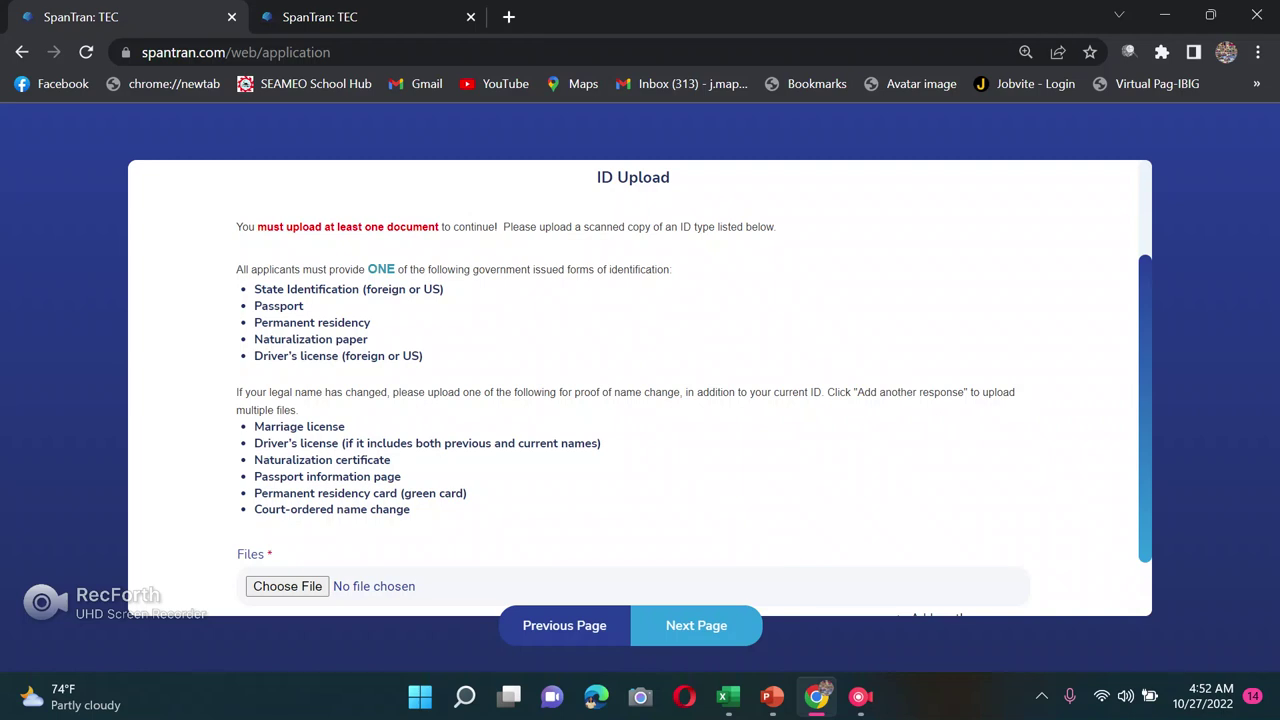
Step: Choose an ID file, browsing to Desktop > desktop files > USA for application
scroll(640, 390, down, 2)
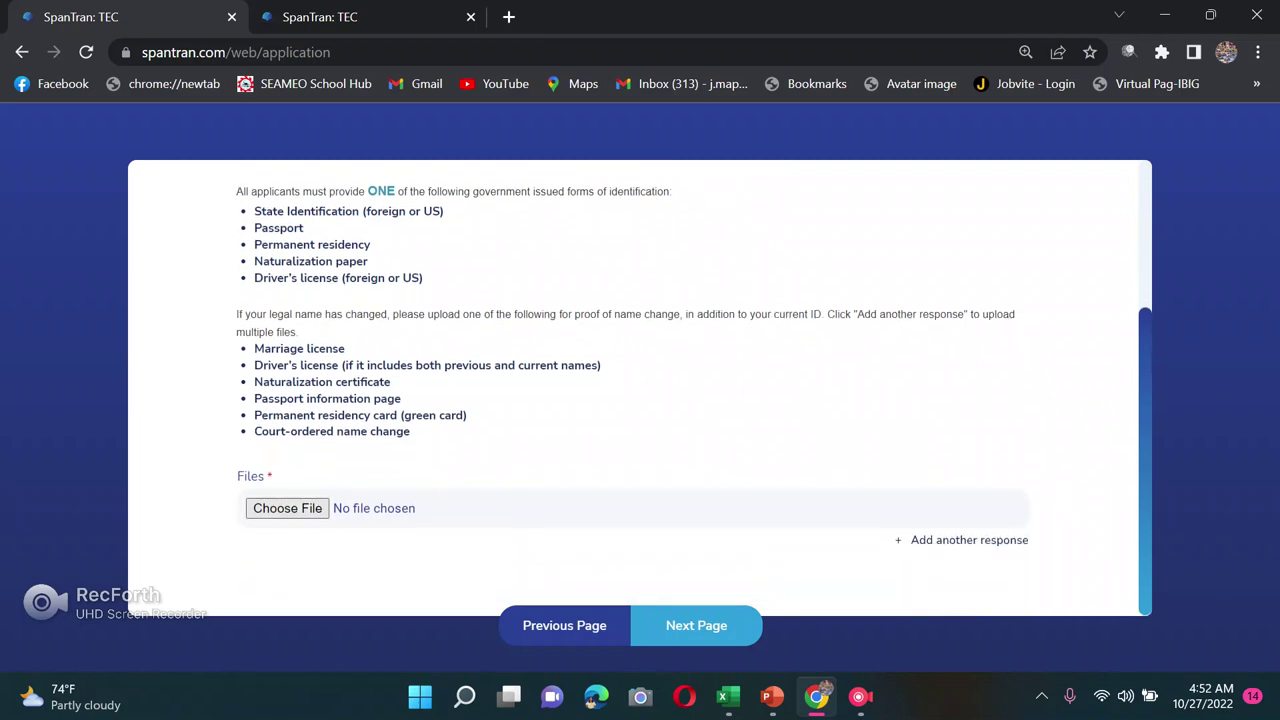
click(287, 508)
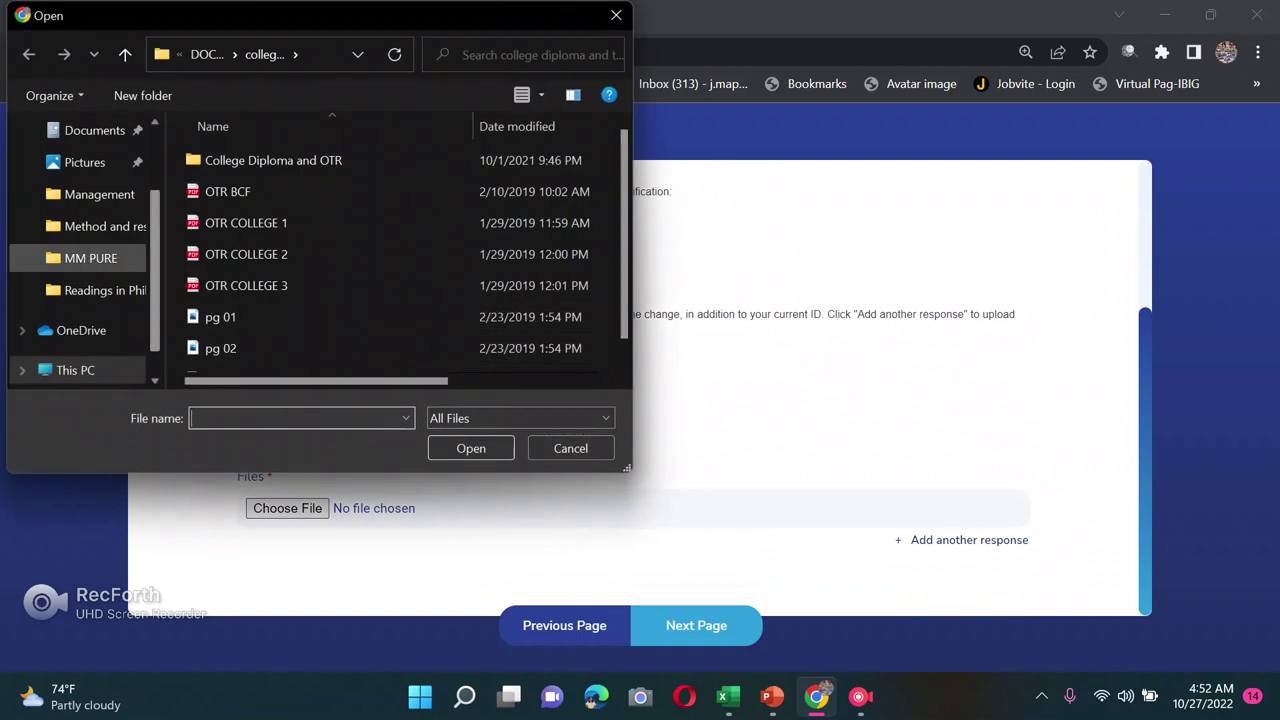
scroll(80, 250, up, 2)
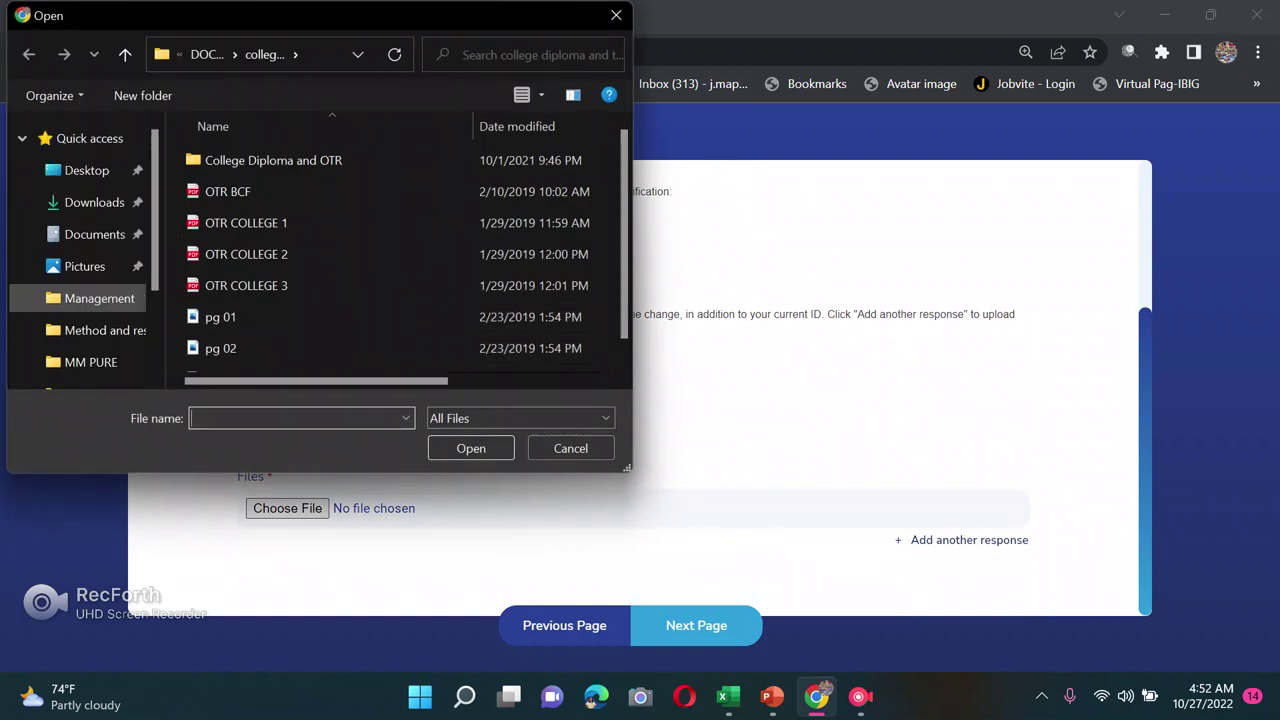
click(87, 170)
double_click(234, 170)
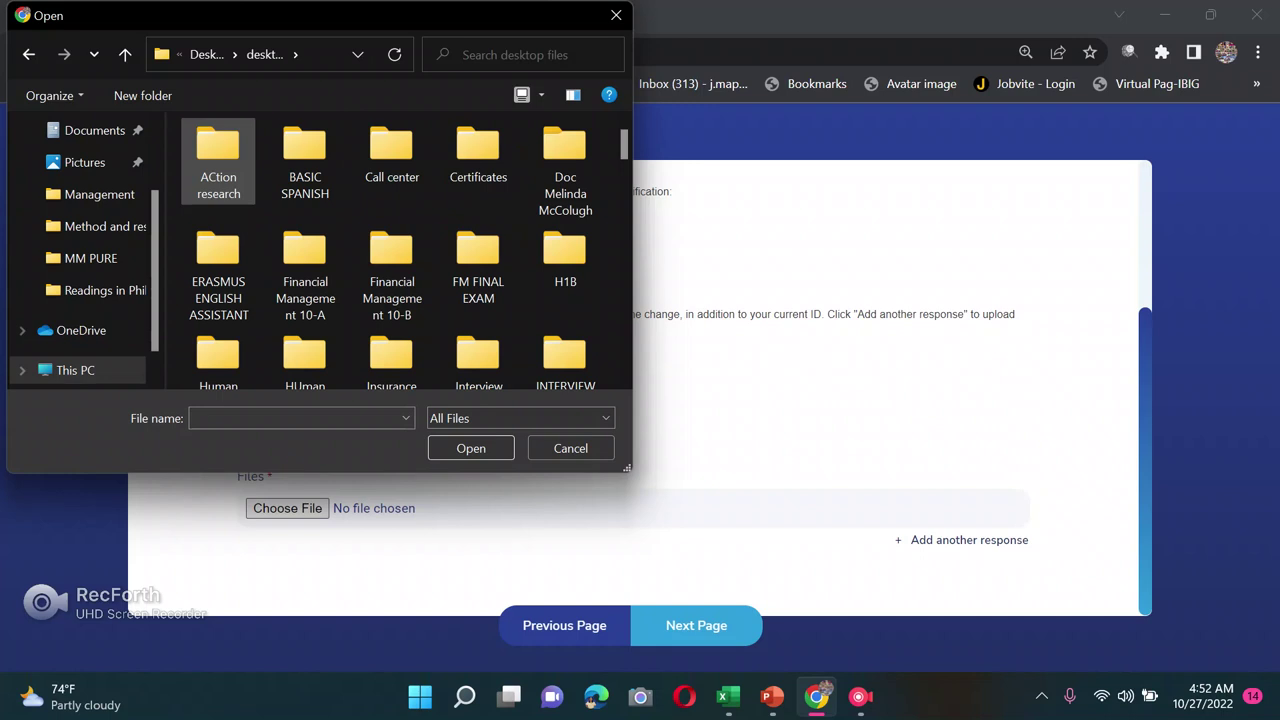
scroll(391, 230, down, 5)
scroll(391, 230, down, 3)
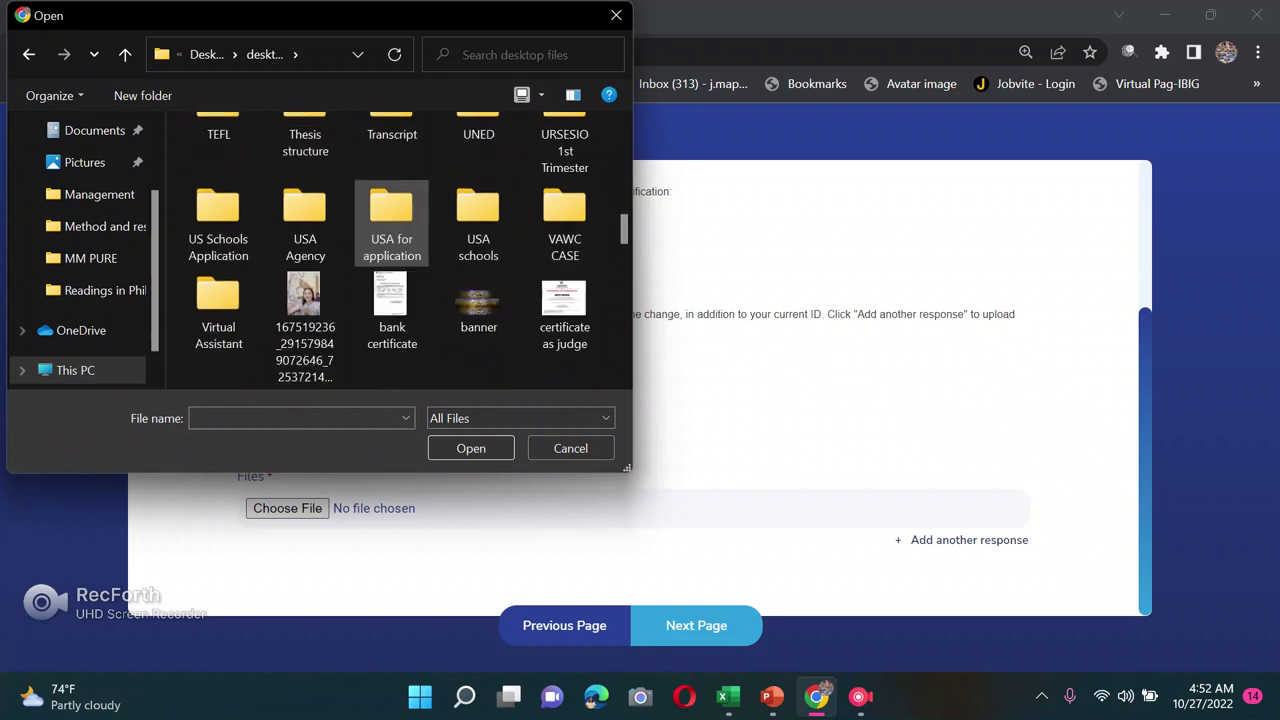
scroll(391, 225, down, 10)
scroll(391, 225, up, 9)
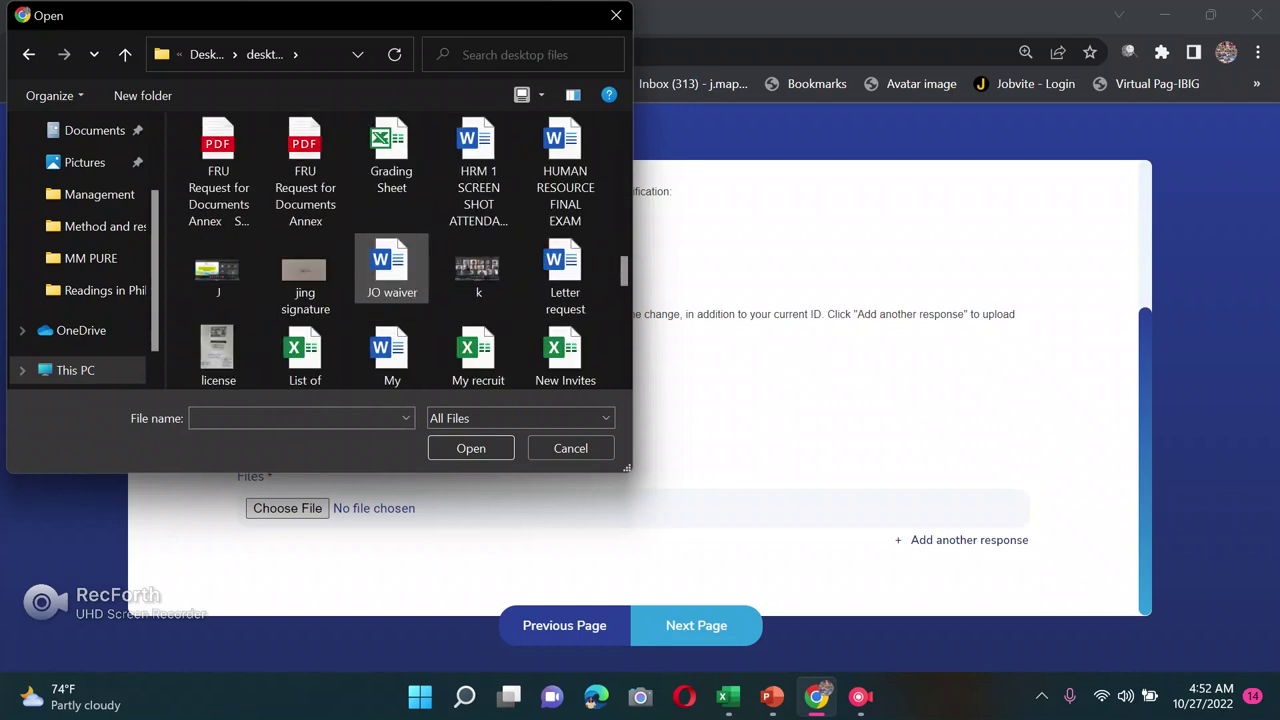
scroll(391, 240, up, 1)
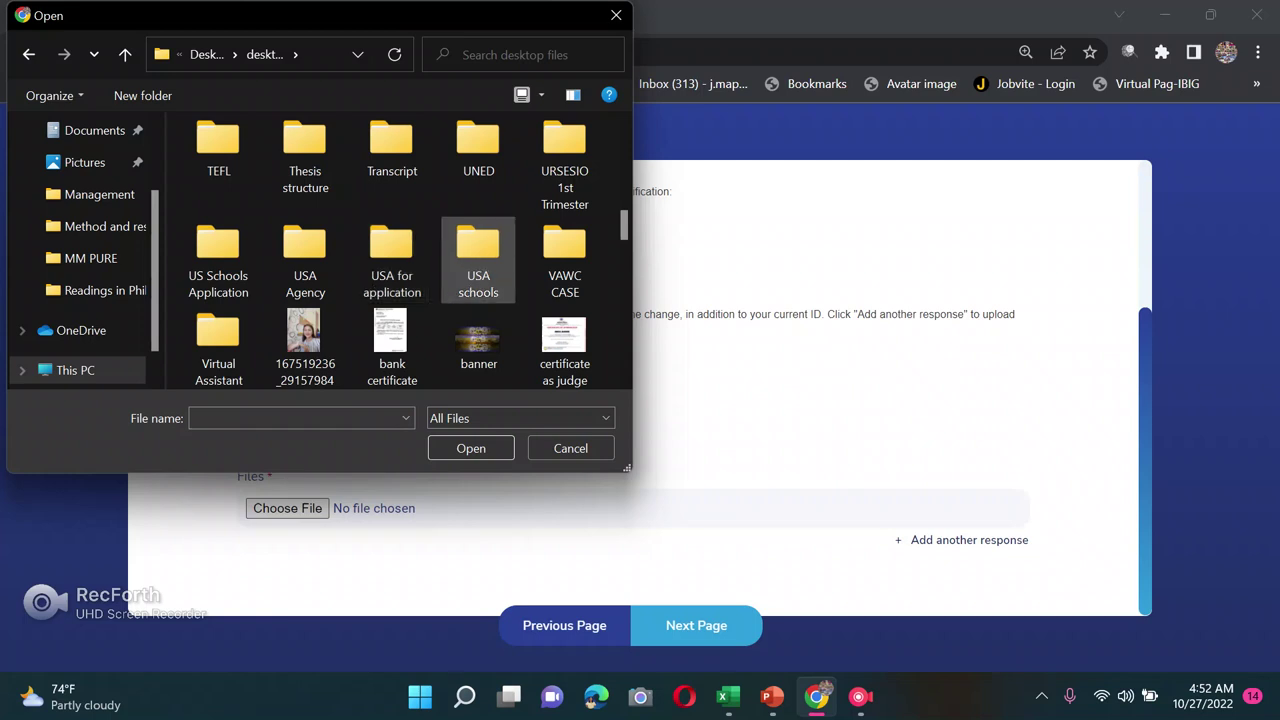
double_click(391, 258)
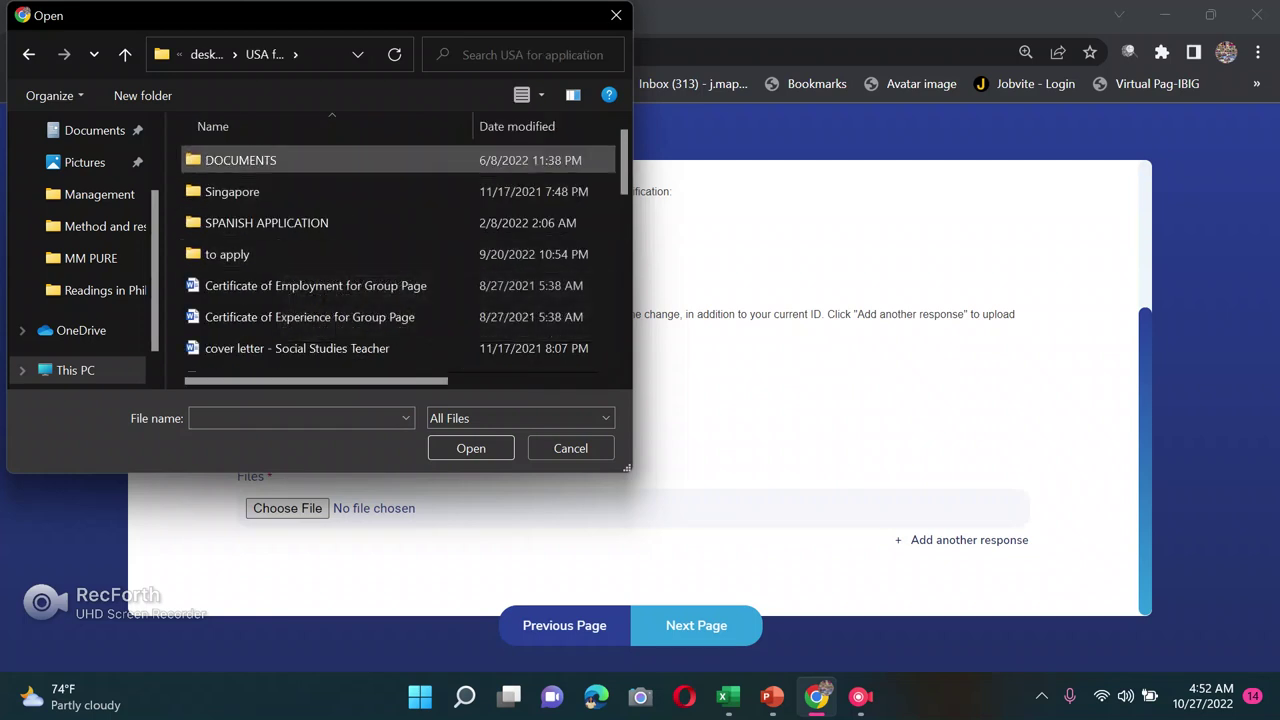
Step: Attach the passport page PDF from DOCUMENTS > passport new pdf and continue to Document Upload
double_click(300, 160)
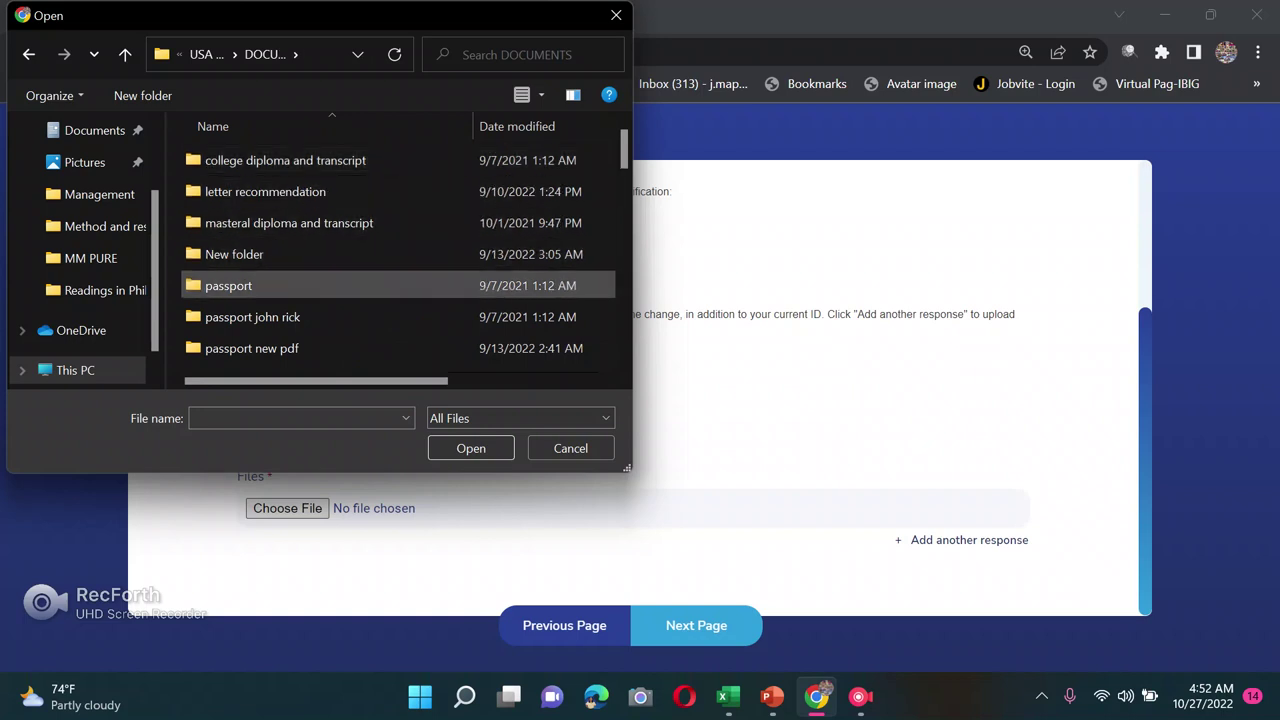
scroll(300, 300, down, 1)
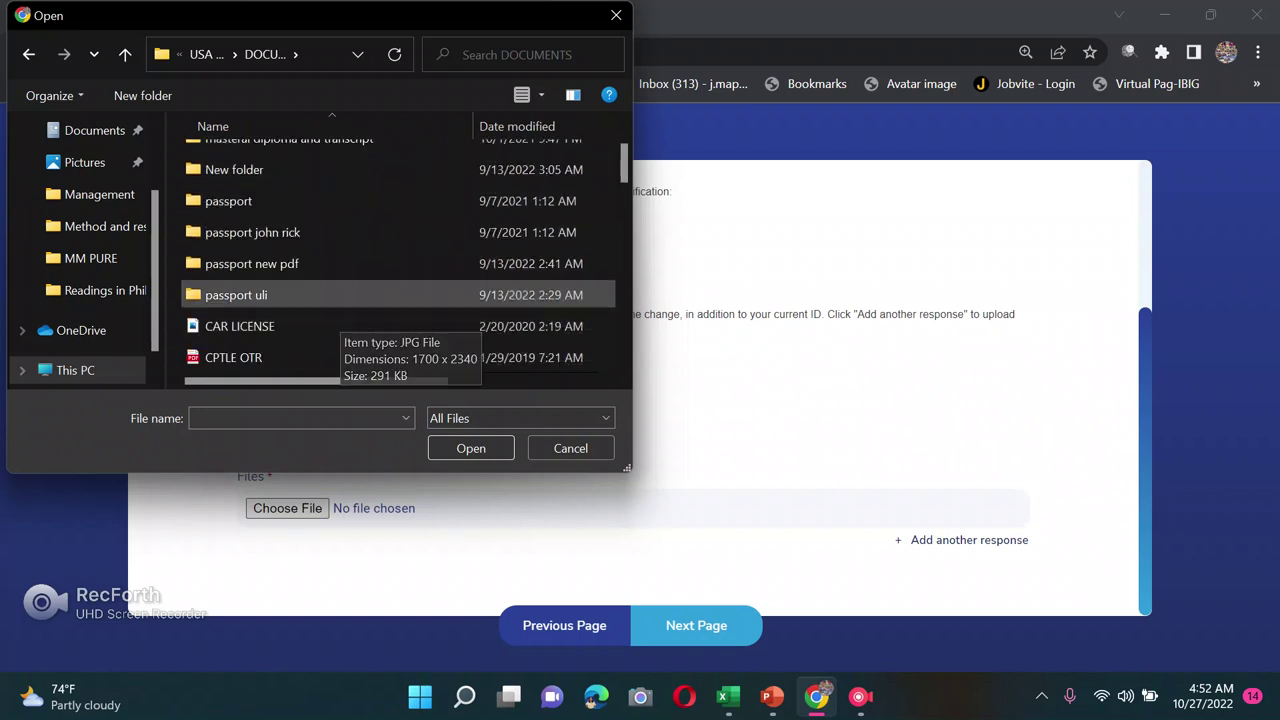
double_click(250, 263)
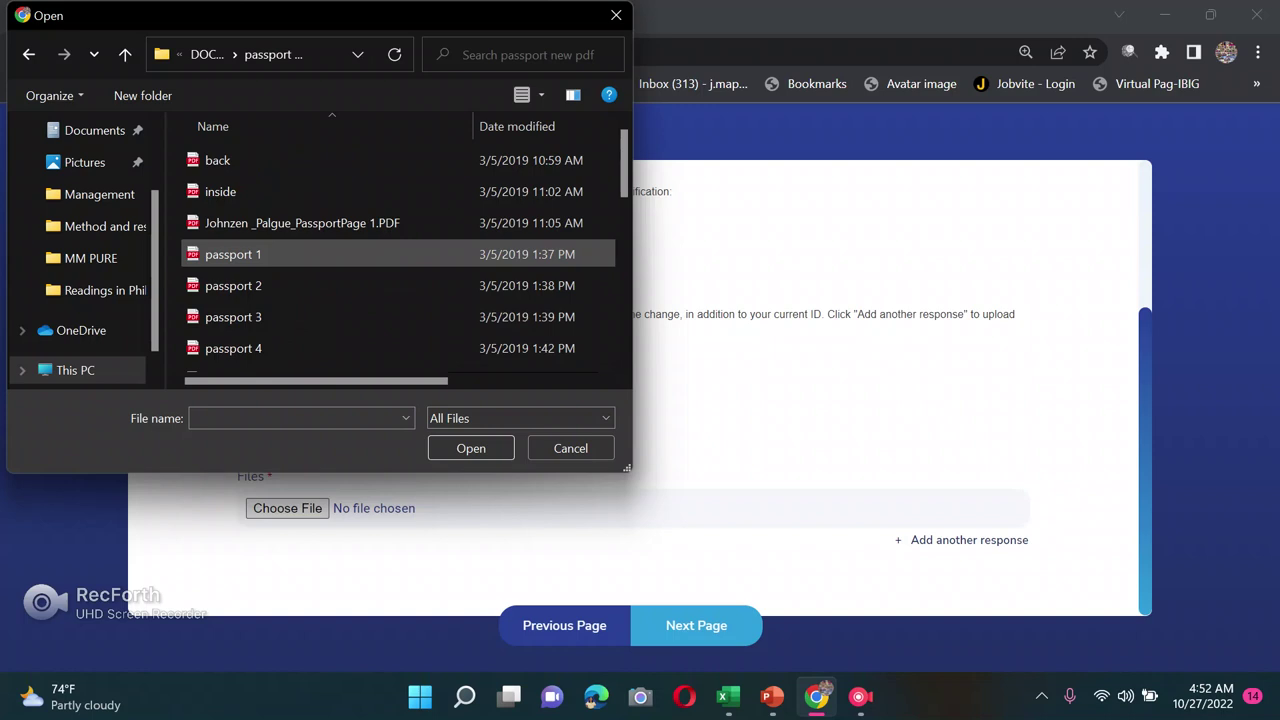
click(300, 223)
click(471, 448)
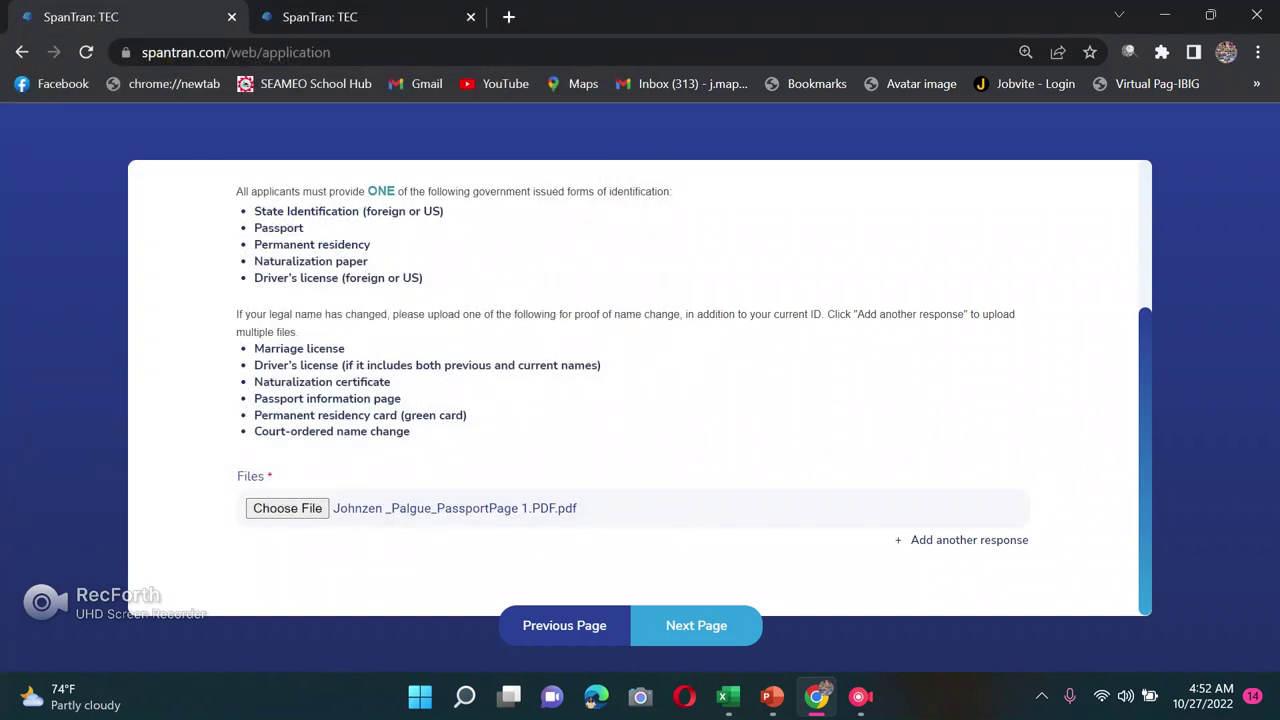
scroll(640, 400, up, 1)
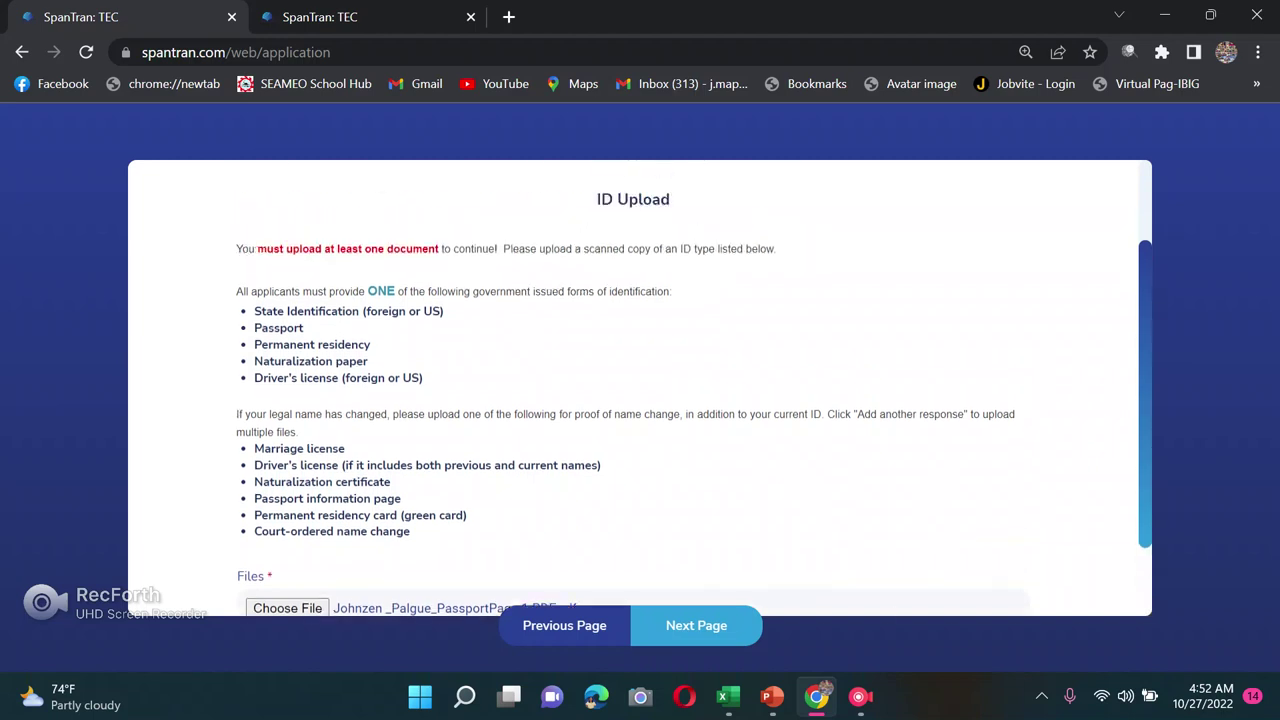
scroll(640, 400, down, 1)
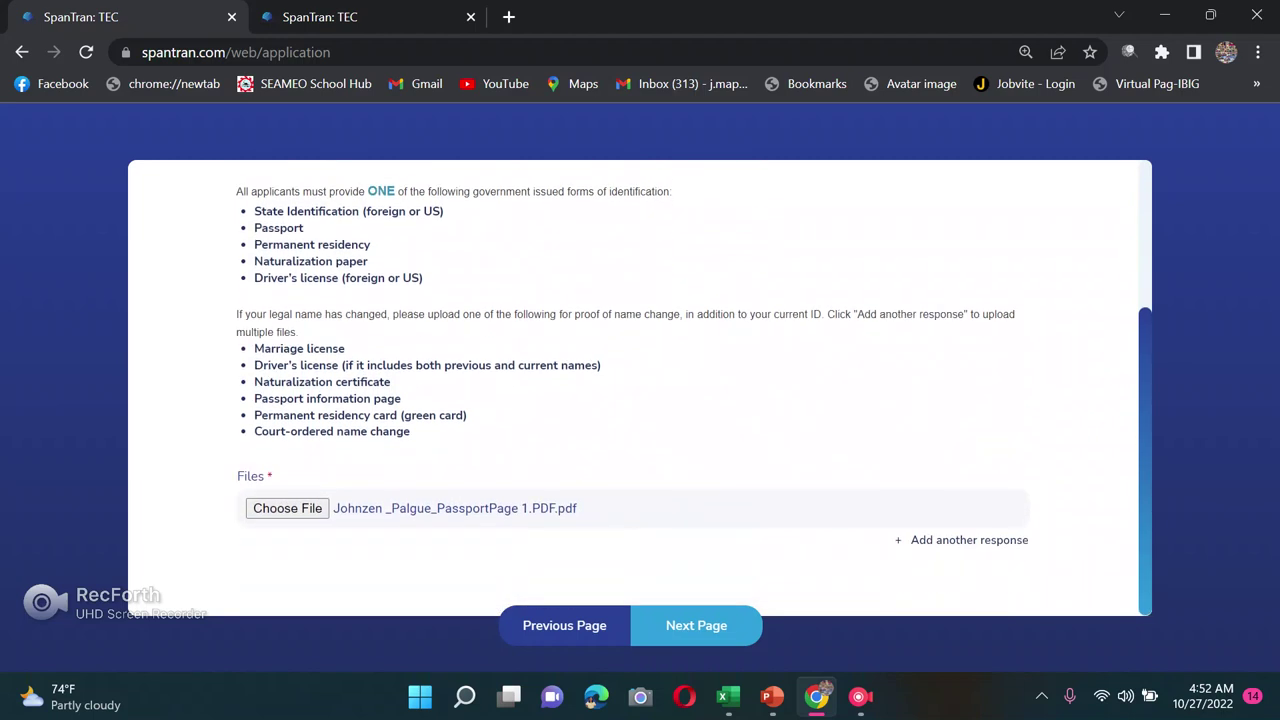
click(696, 625)
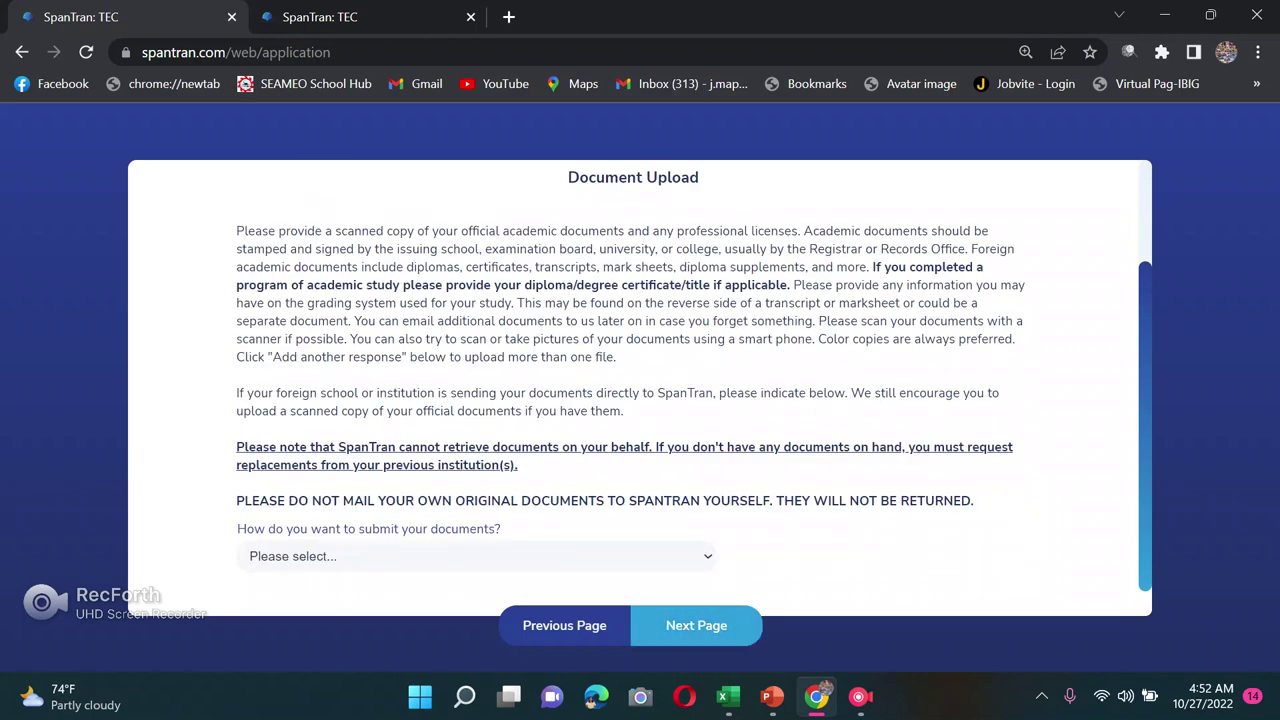
Step: Set document submission to 'I will upload a scan or clear picture copy of my official academic documents'
scroll(640, 390, down, 1)
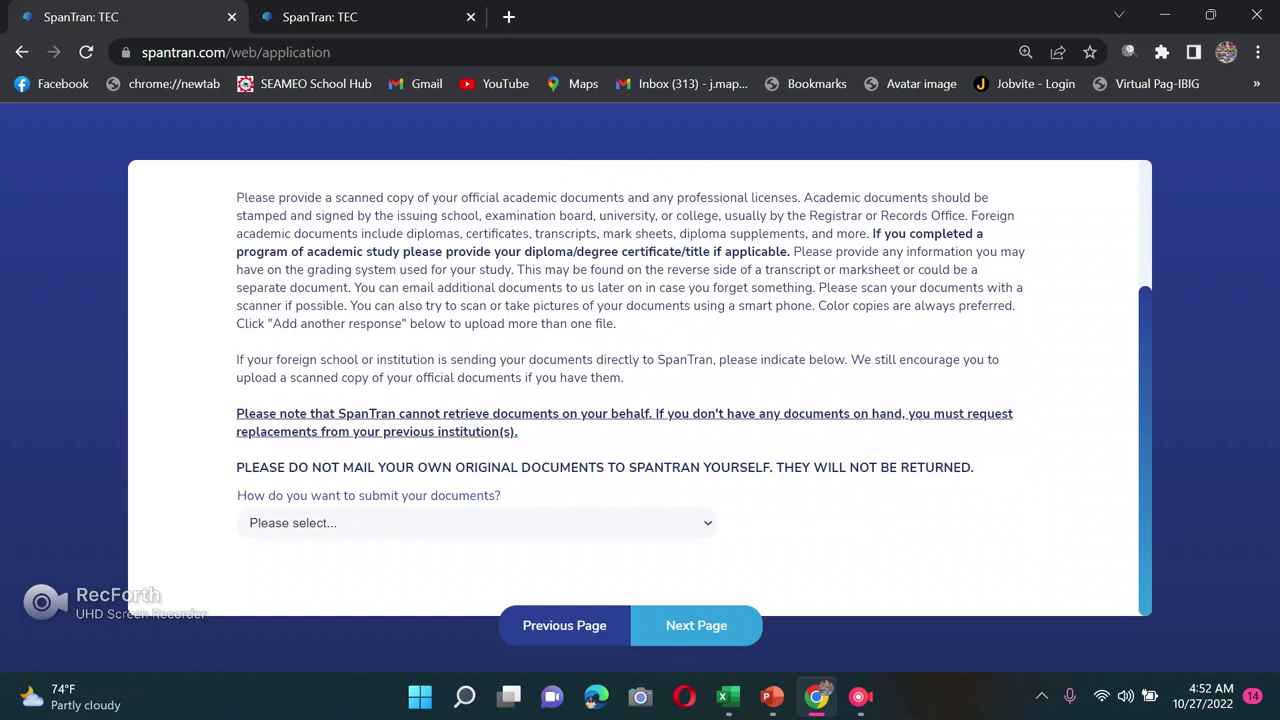
click(476, 522)
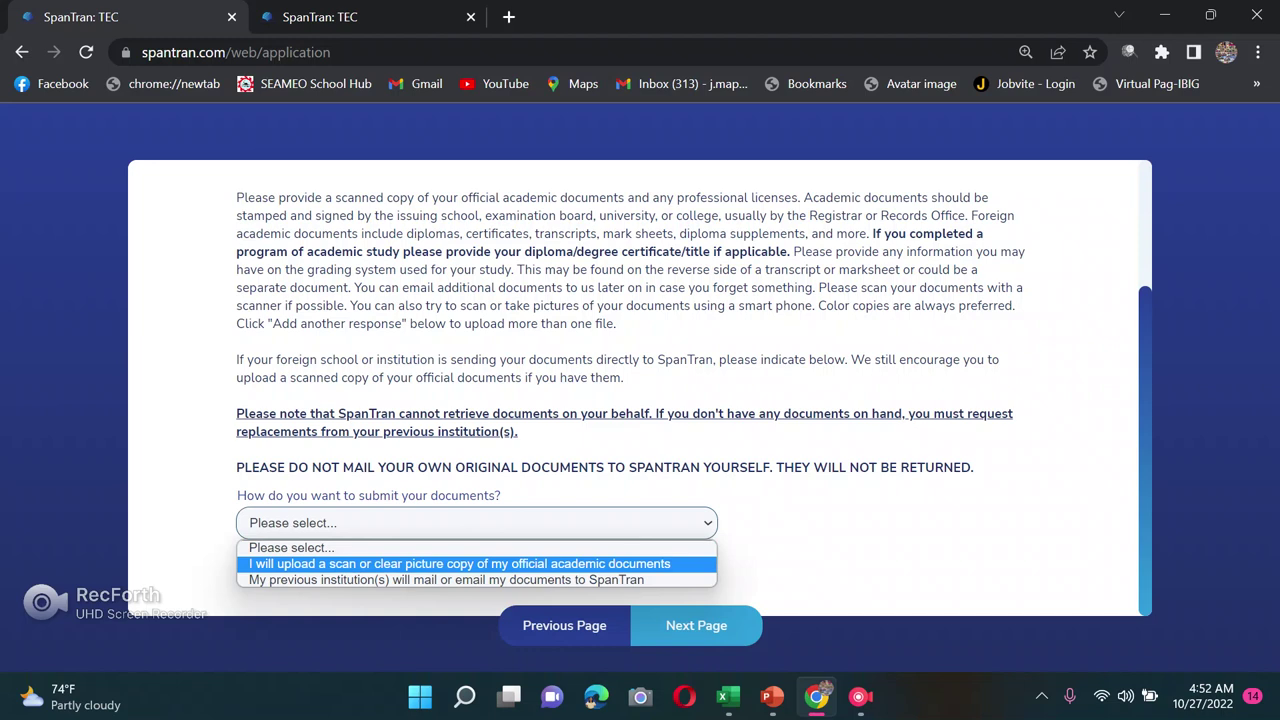
key(Down)
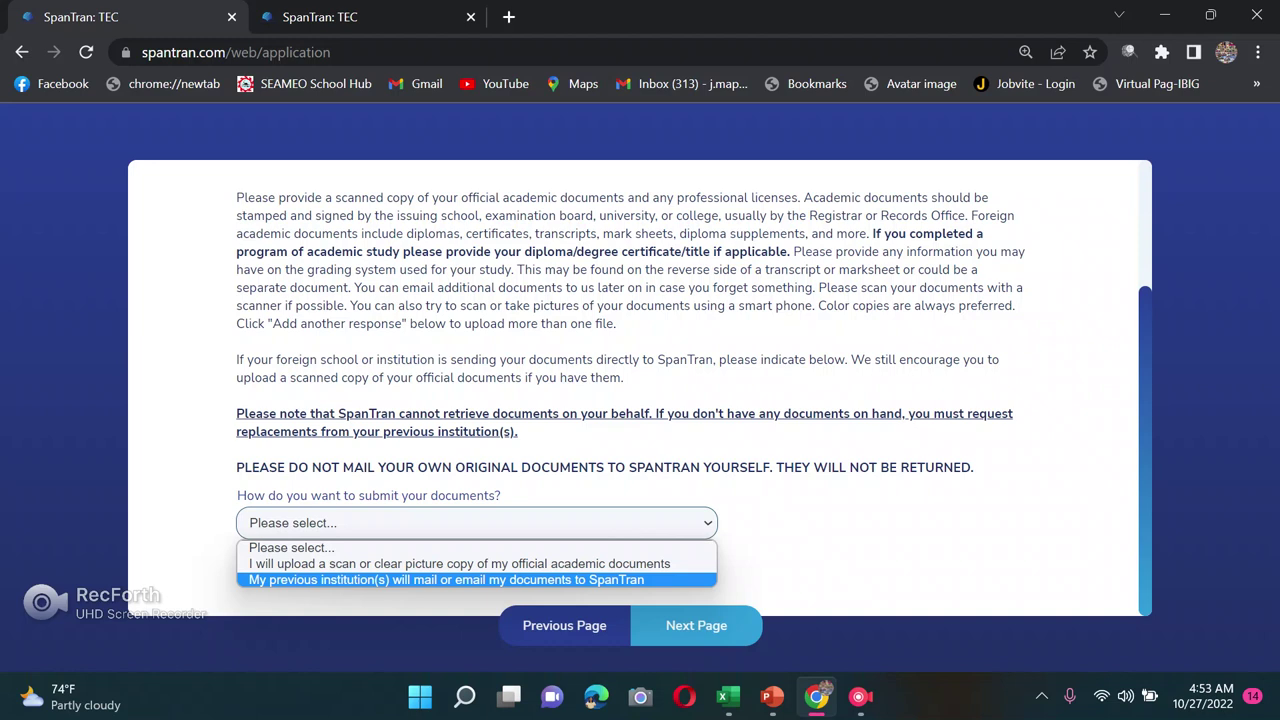
key(Up)
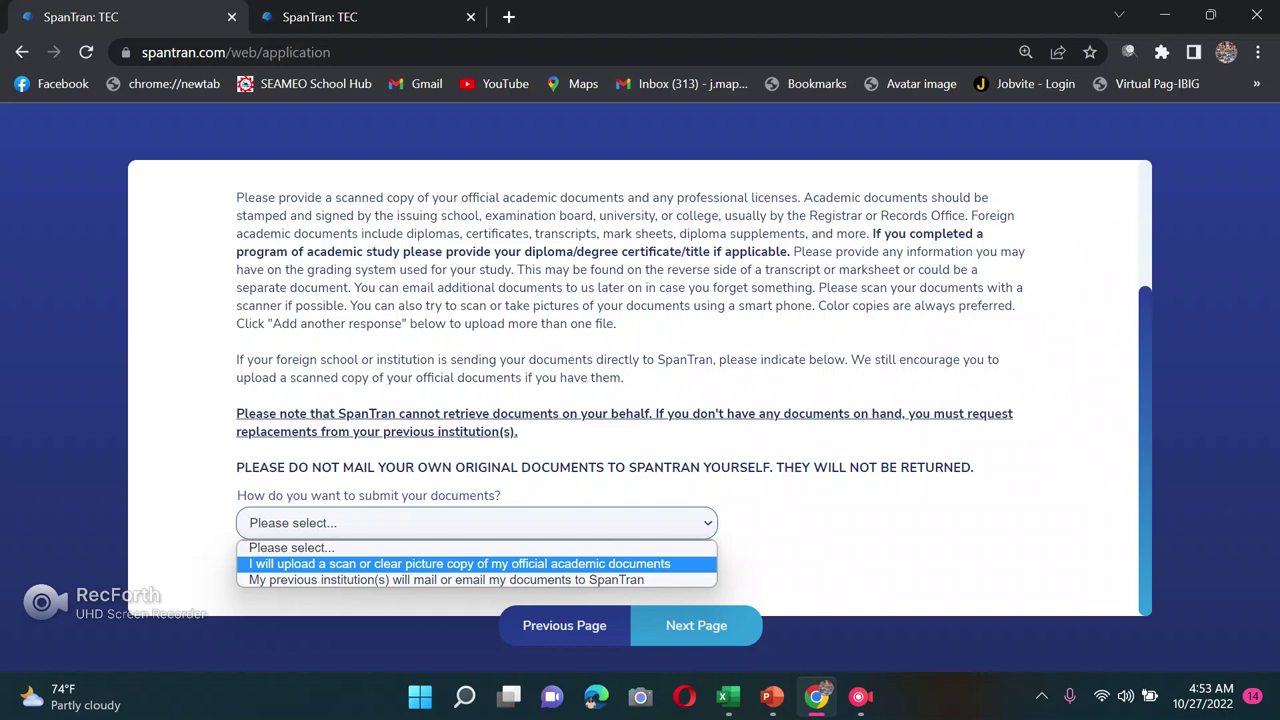
key(Down)
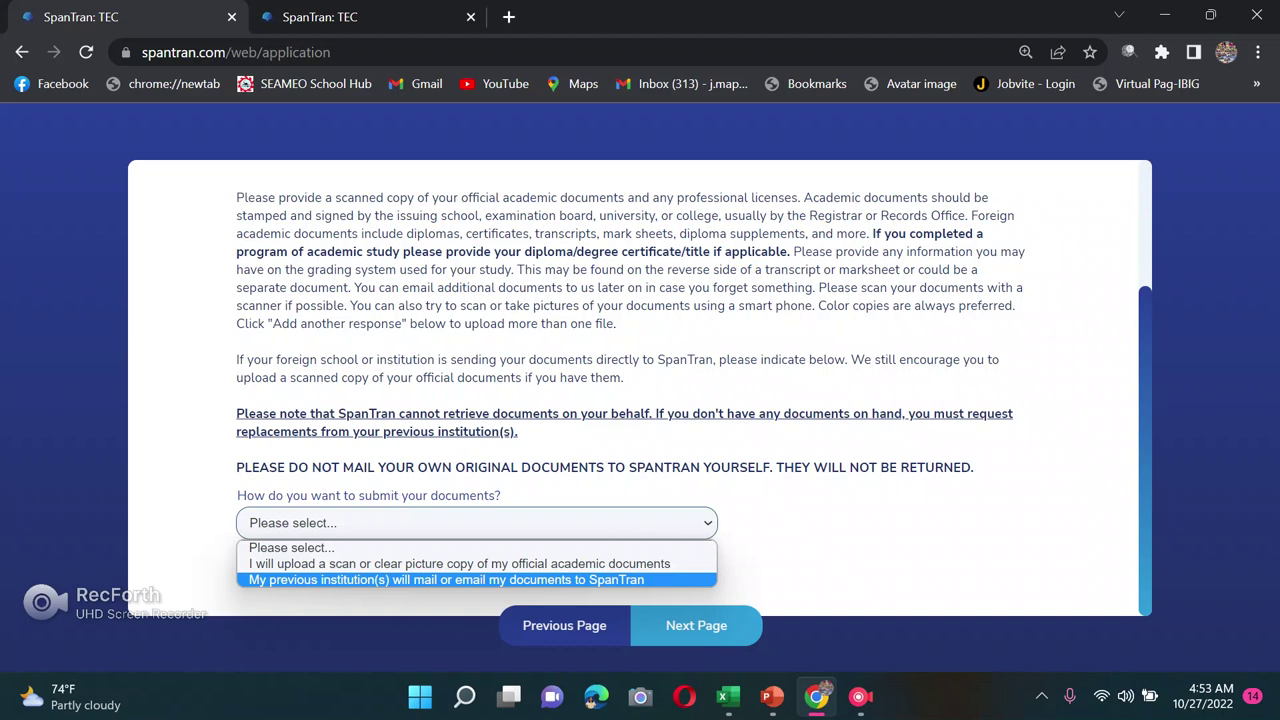
key(Up)
key(Return)
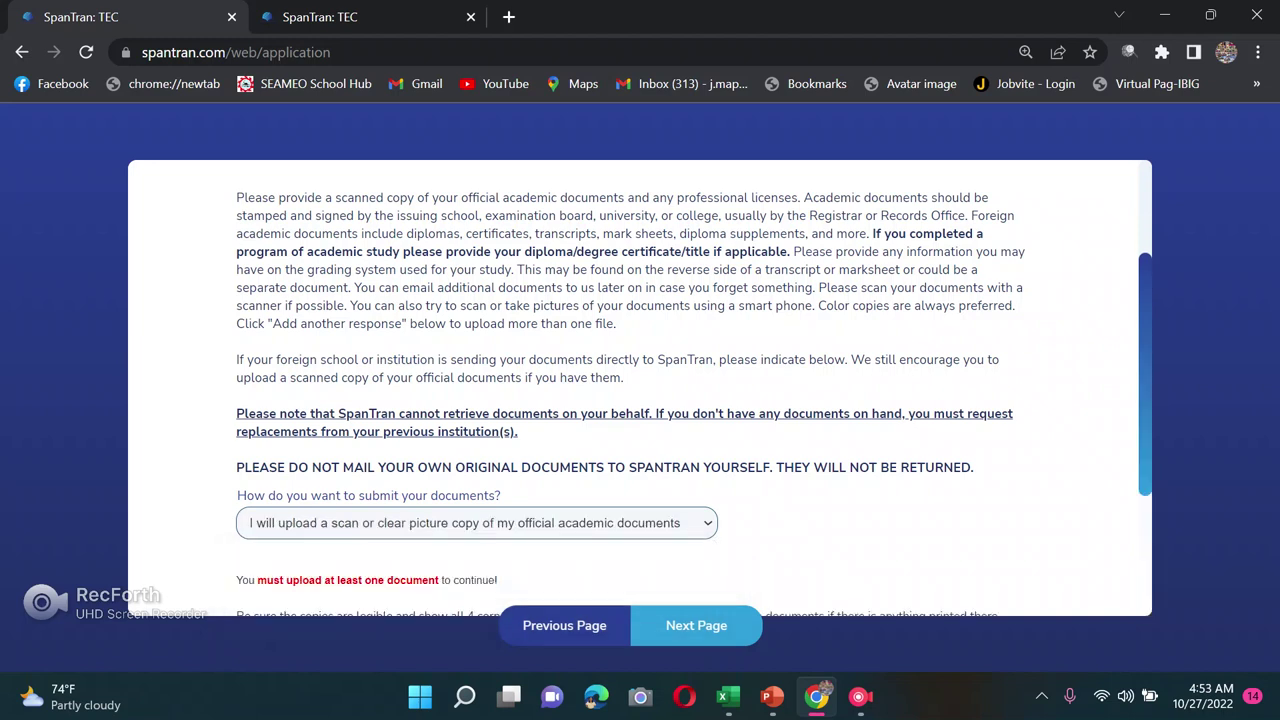
scroll(640, 388, down, 2)
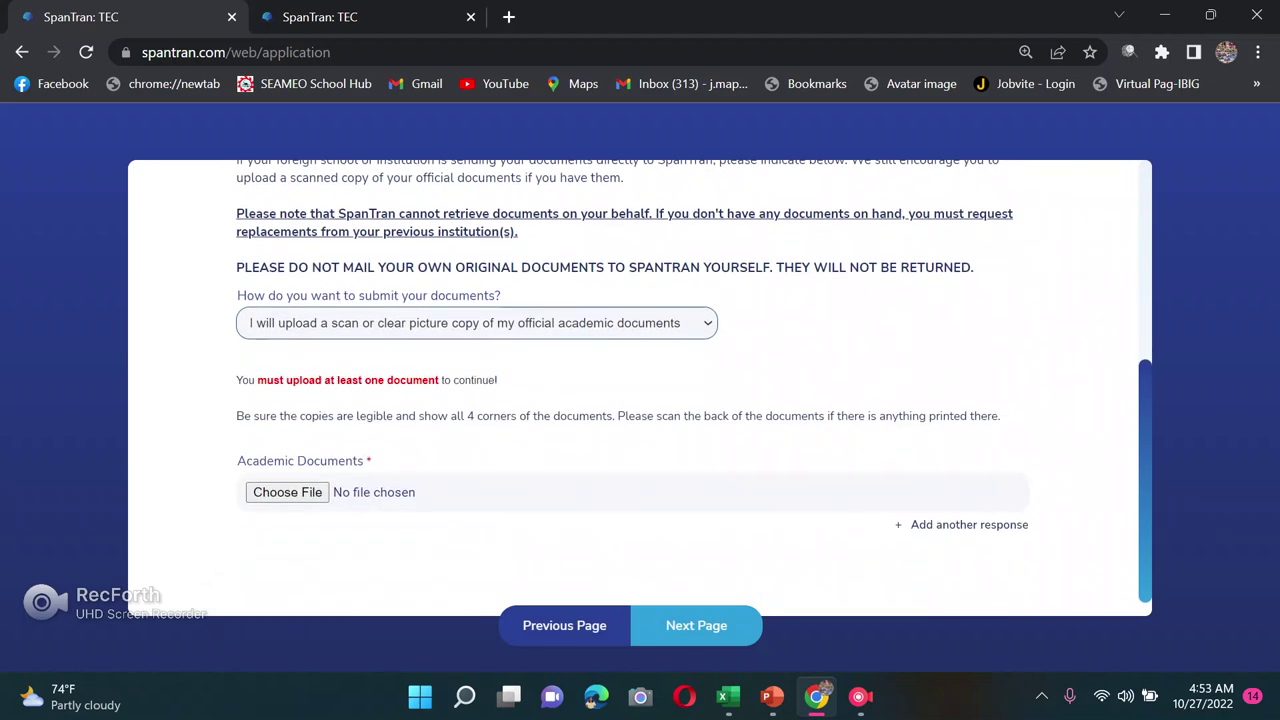
Step: Choose an Academic Documents file, browsing to Desktop > desktop files > USA for application
scroll(640, 388, down, 1)
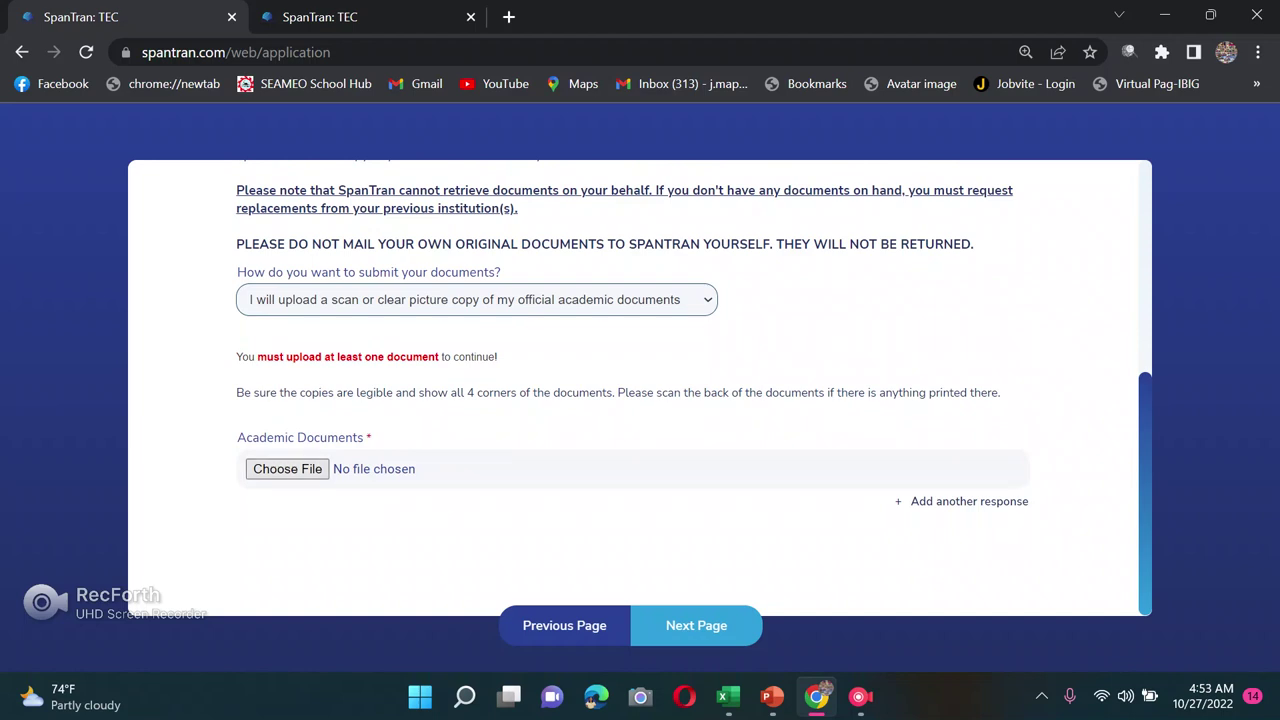
click(287, 468)
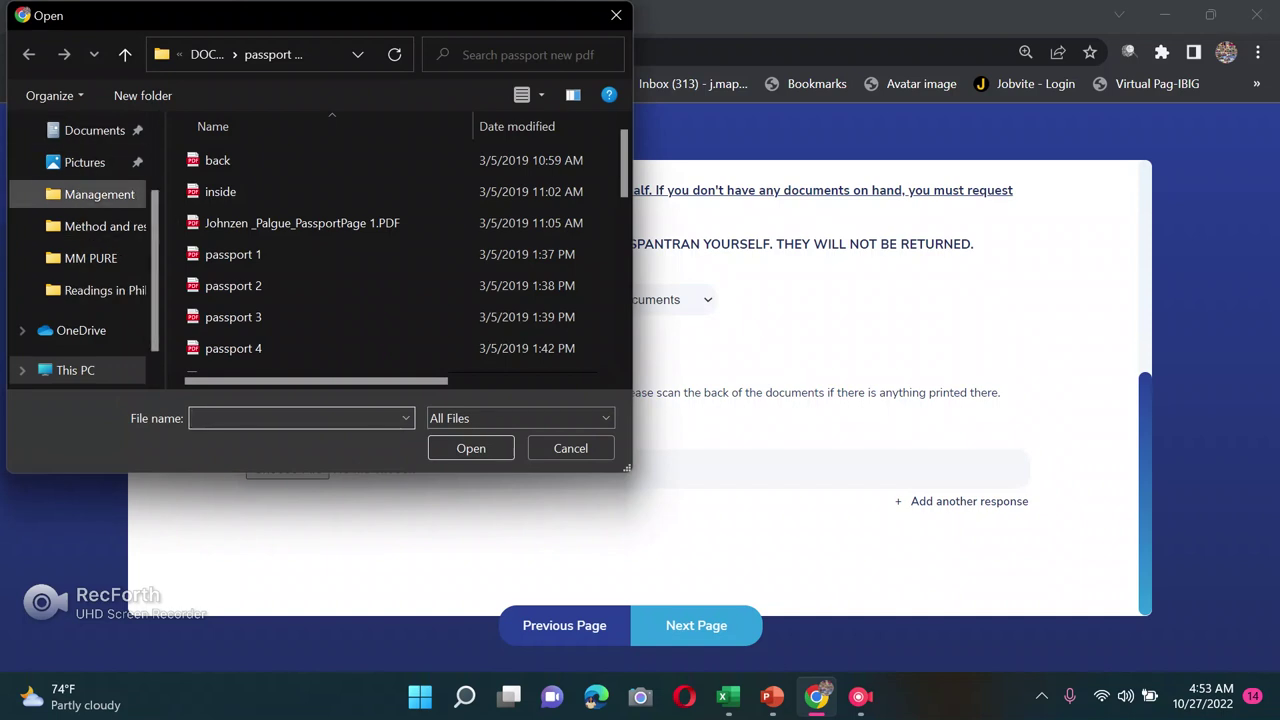
scroll(80, 250, up, 1)
click(86, 130)
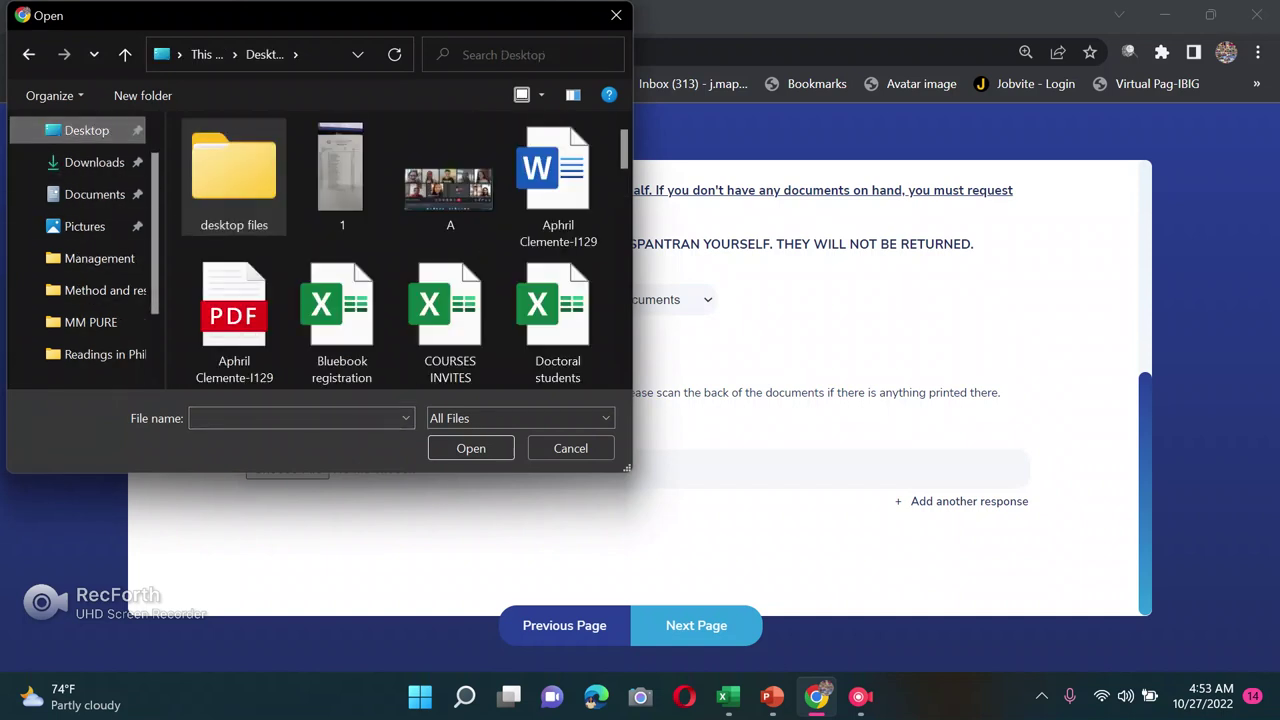
double_click(233, 175)
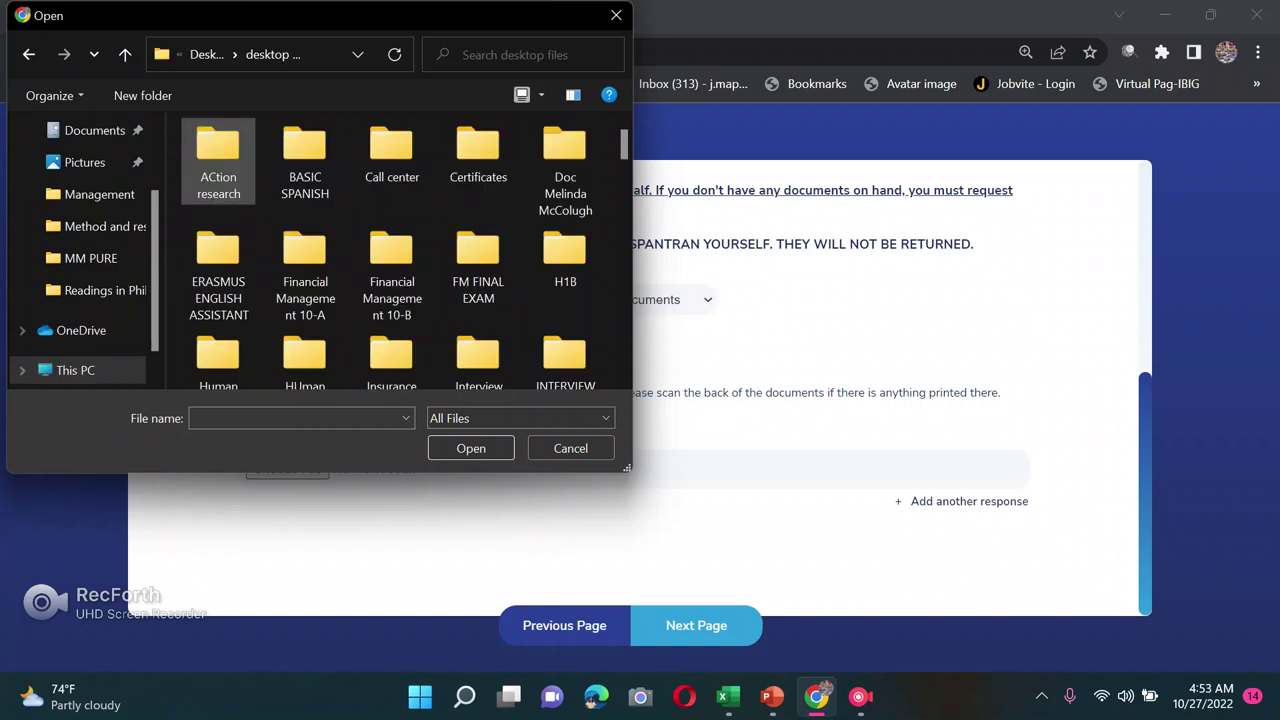
scroll(478, 260, down, 4)
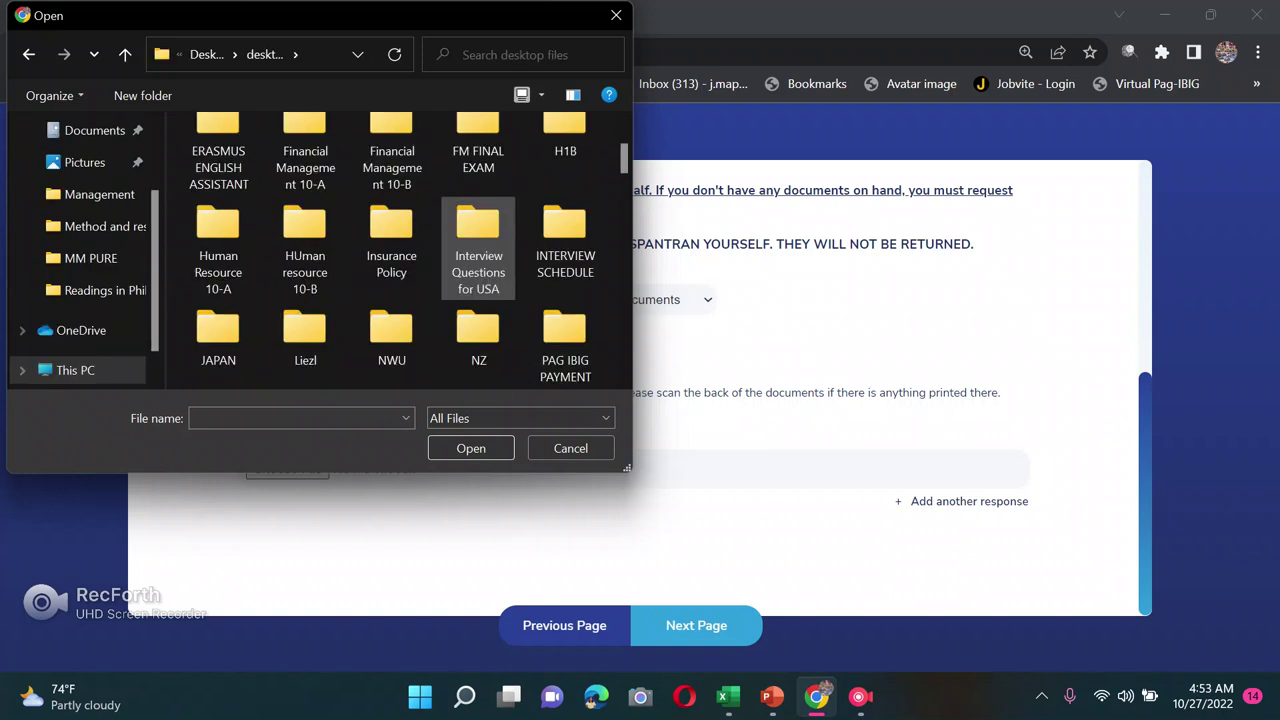
scroll(478, 255, down, 4)
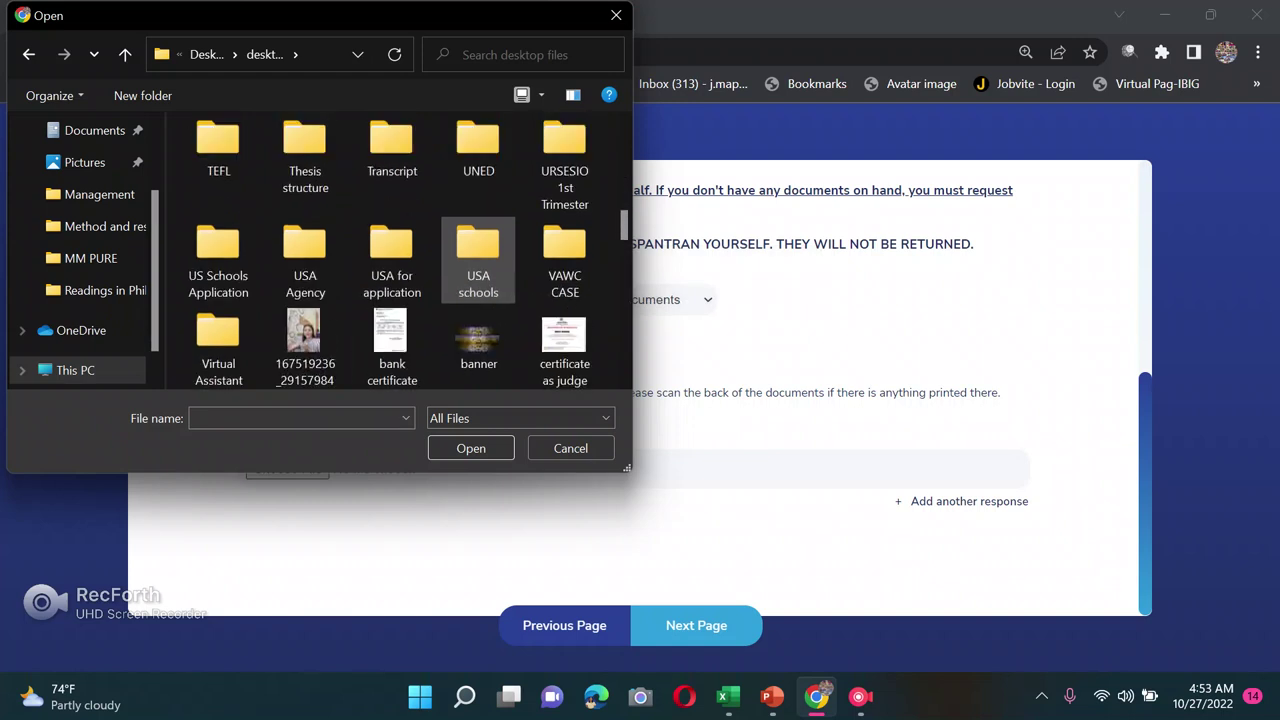
double_click(392, 258)
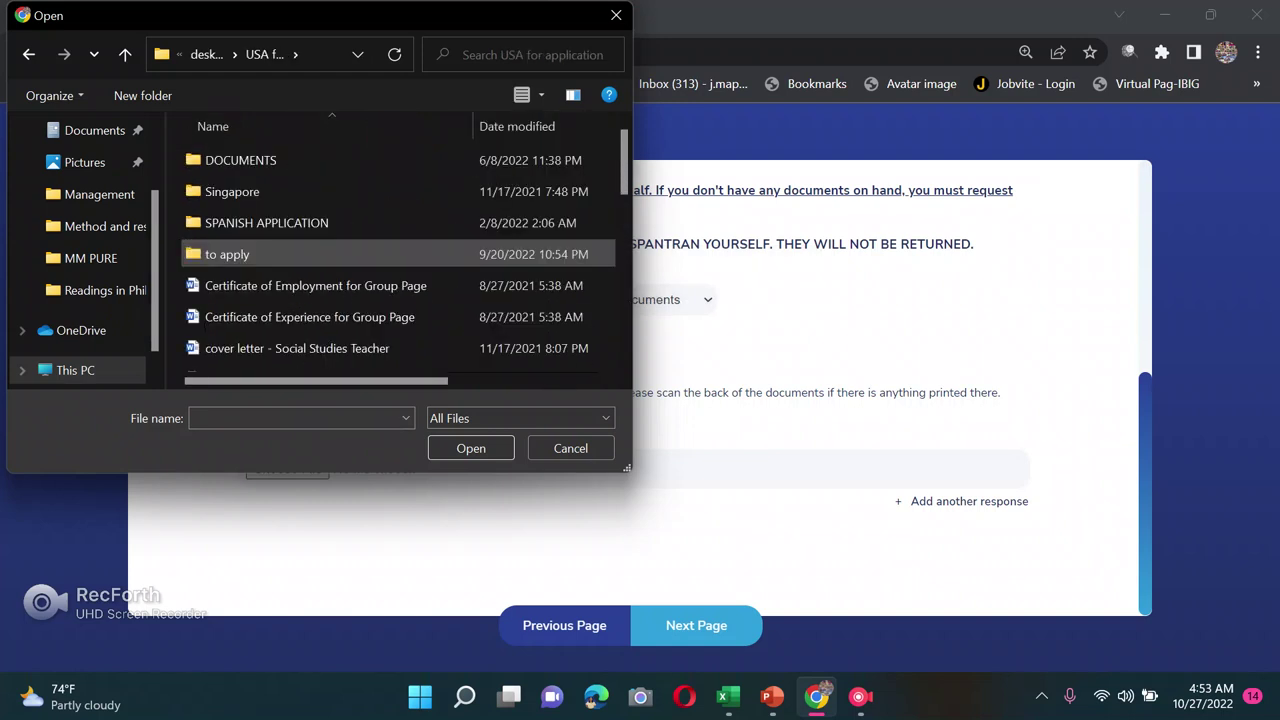
Step: Attach TOR page 1.pdf from DOCUMENTS > College Diploma and OTR
double_click(240, 160)
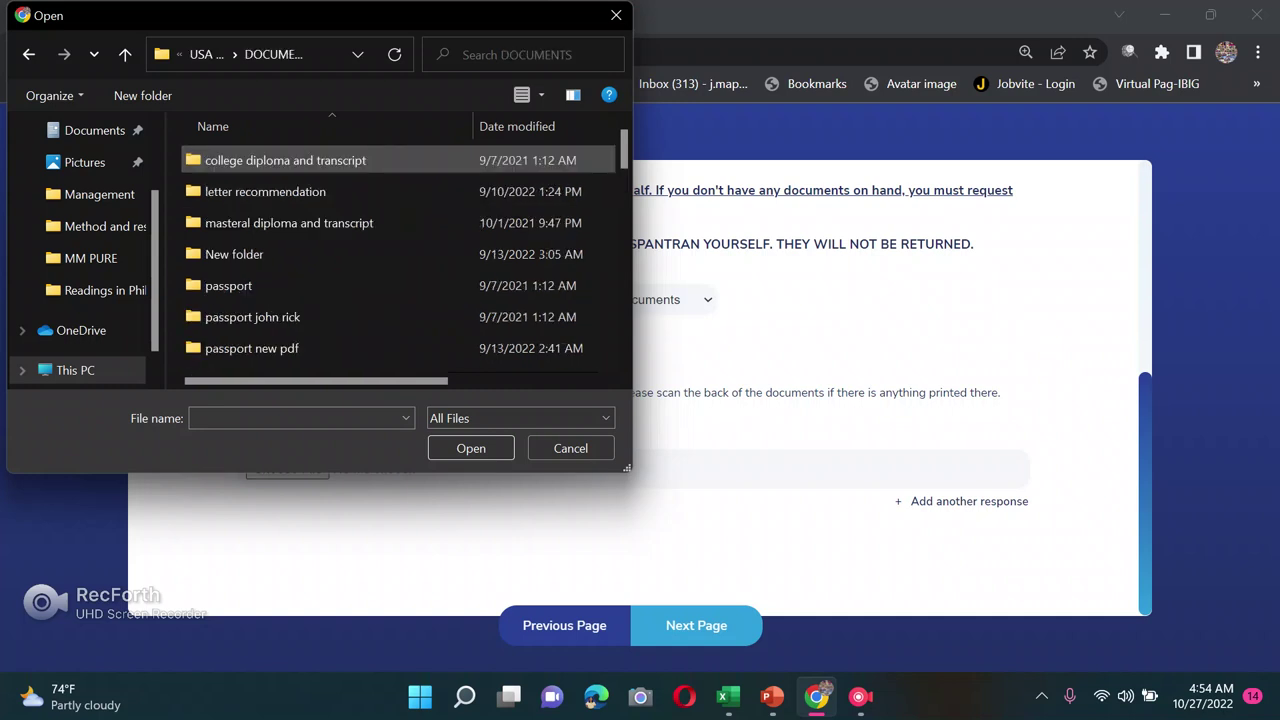
double_click(270, 160)
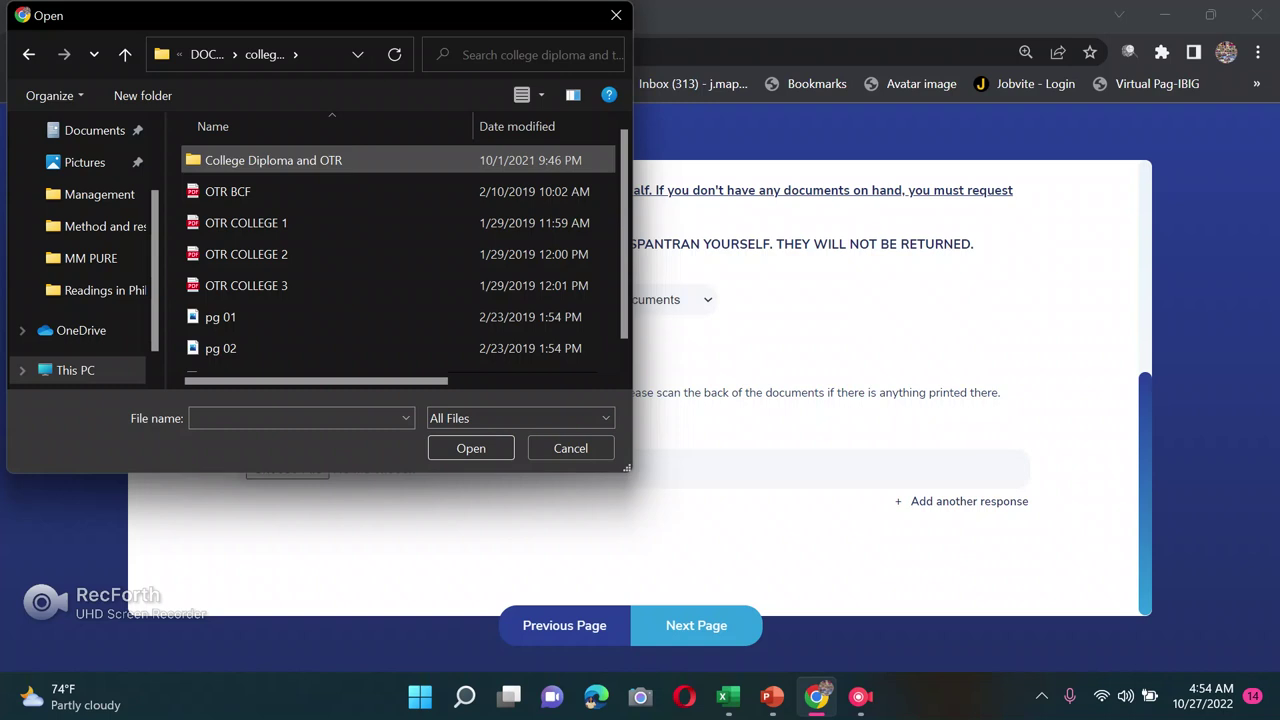
scroll(330, 210, down, 1)
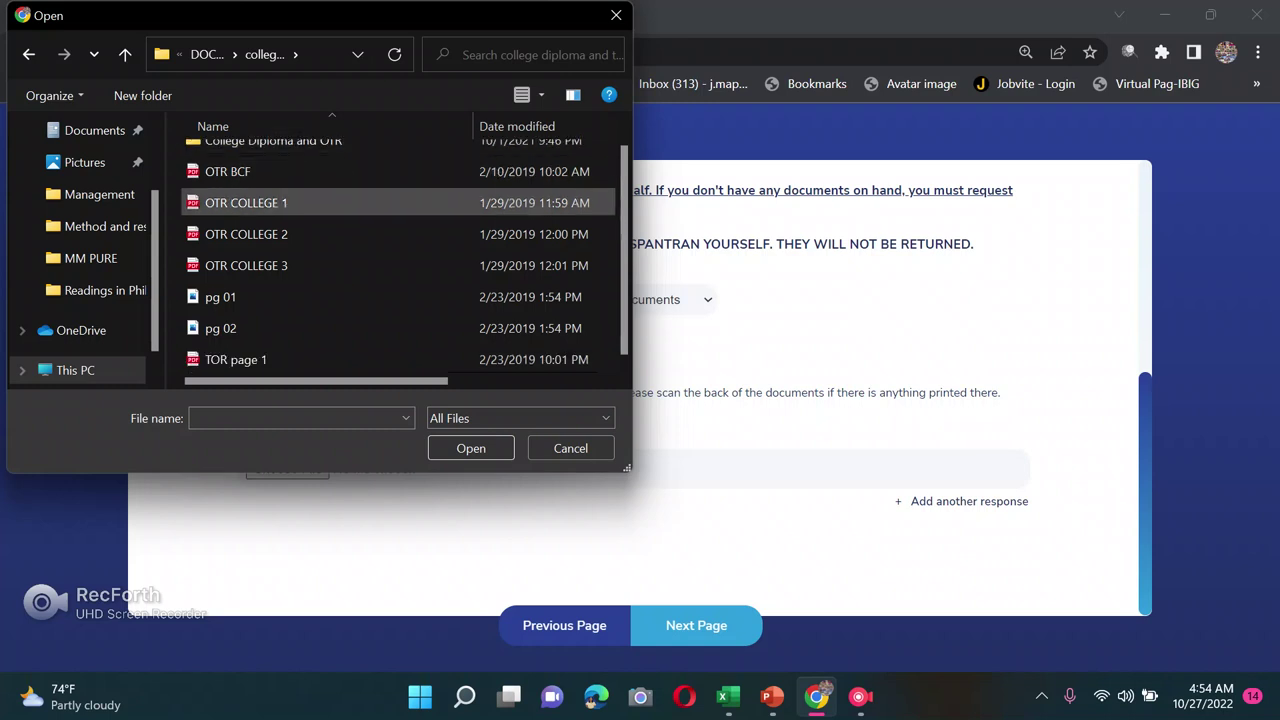
scroll(300, 190, up, 1)
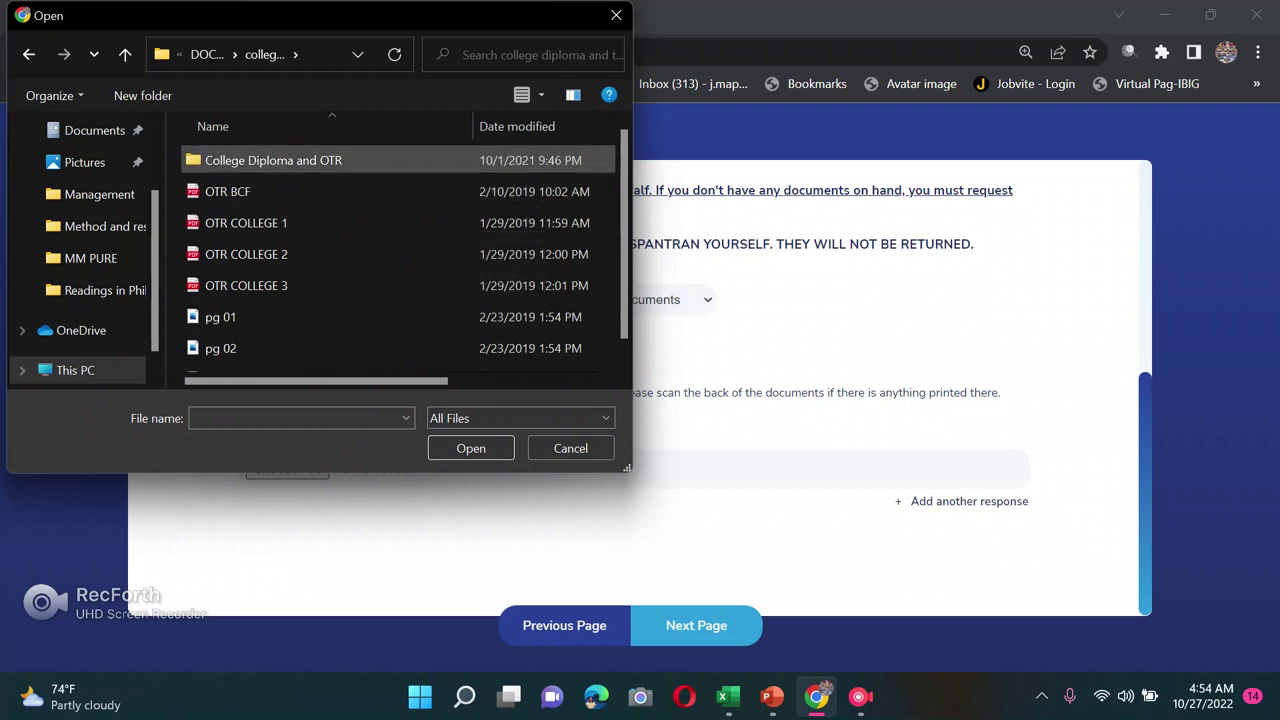
double_click(260, 162)
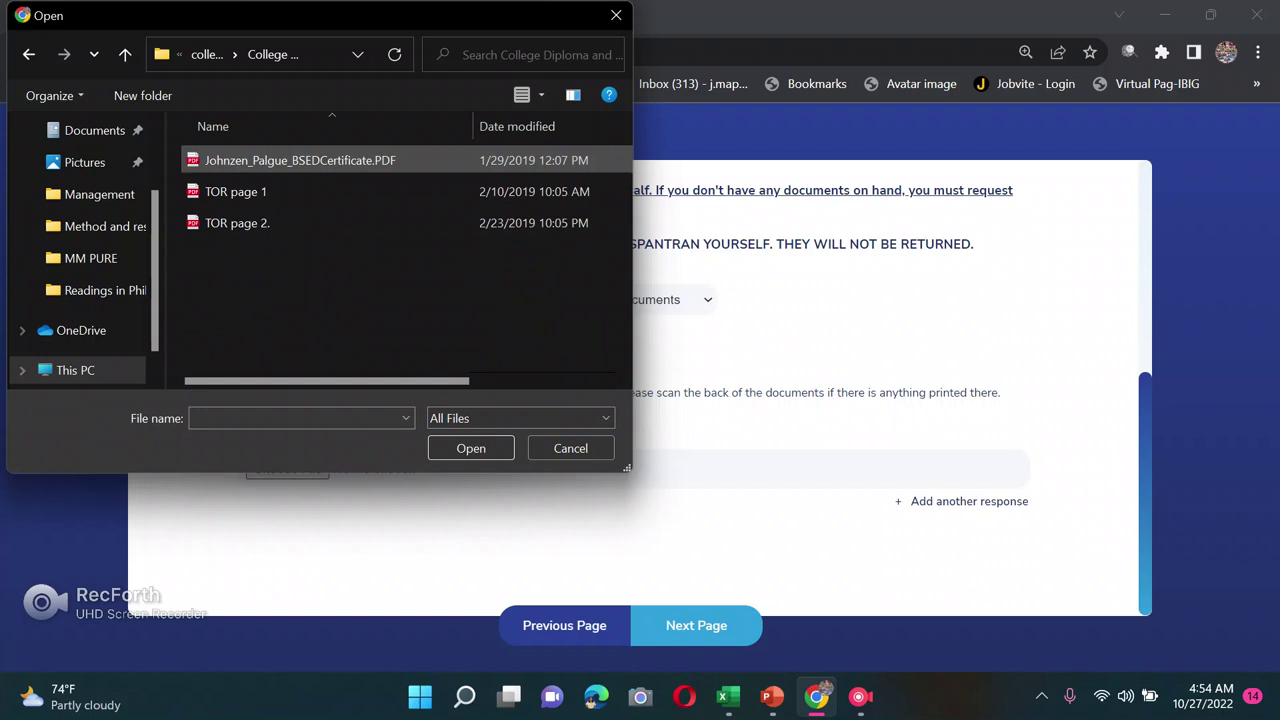
click(300, 160)
click(236, 191)
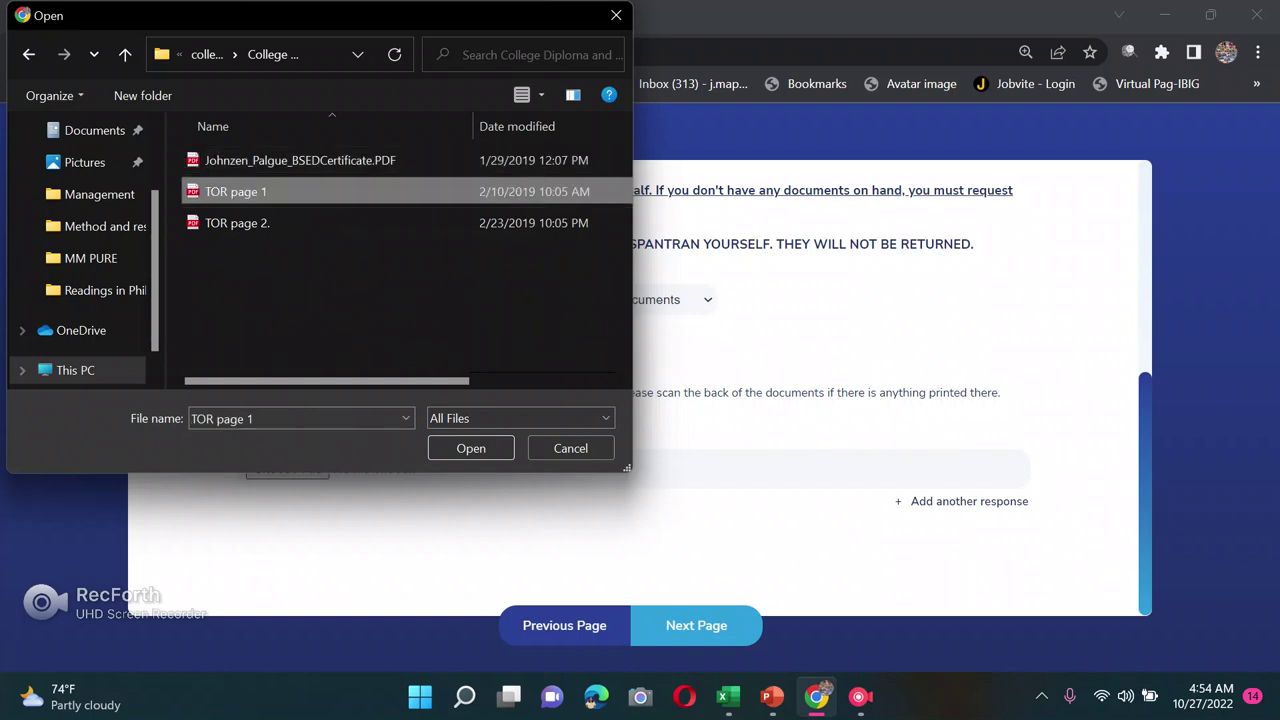
click(471, 448)
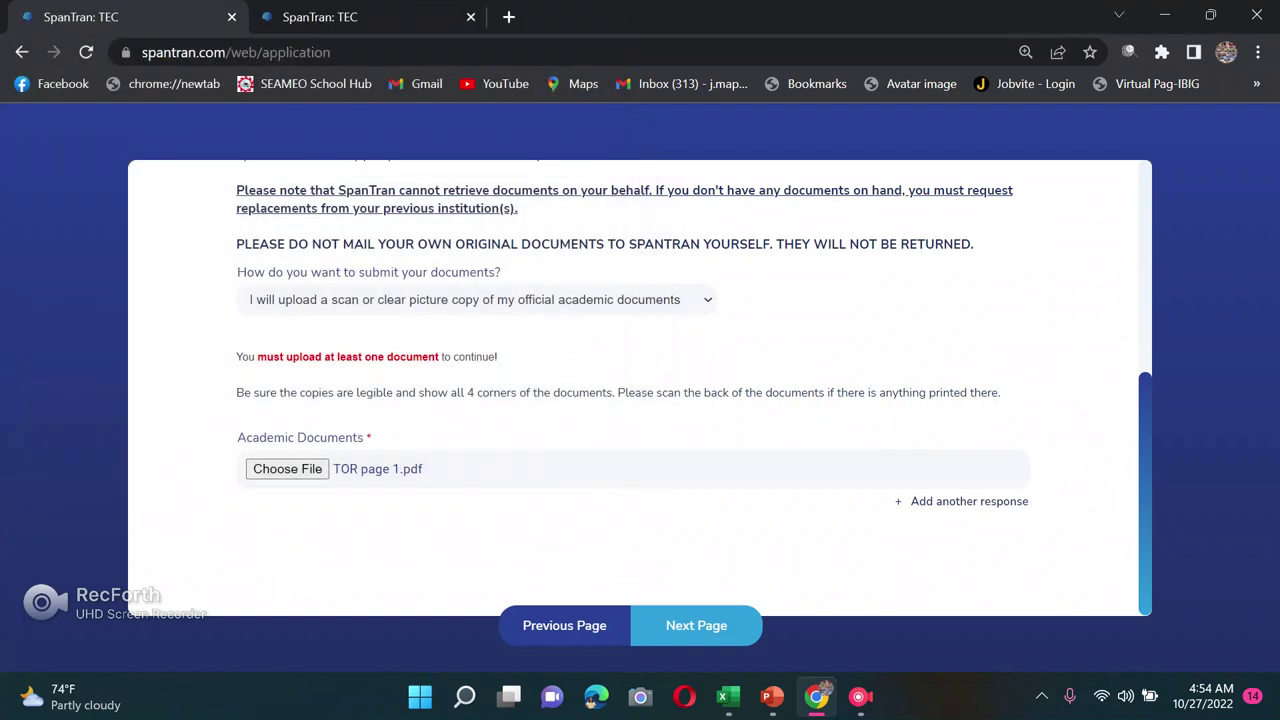
Step: Add a second Academic Documents field and attach the bachelor's certificate PDF
click(966, 501)
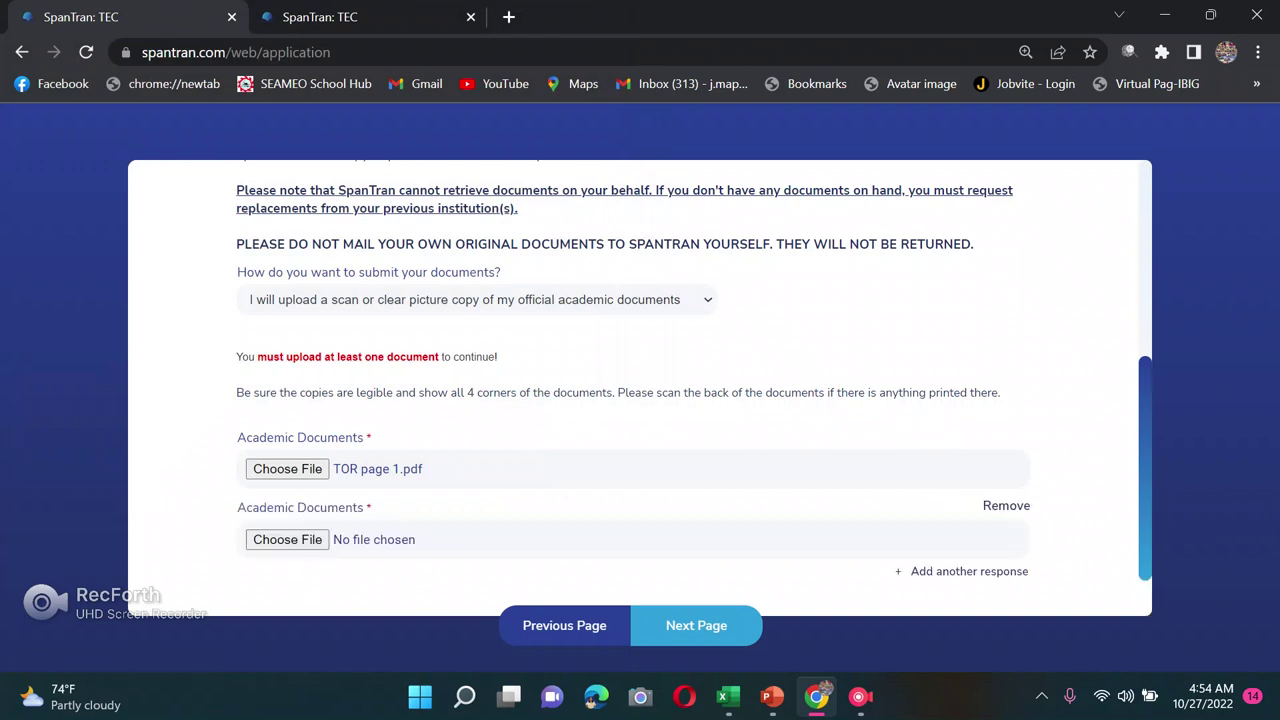
scroll(640, 388, up, 3)
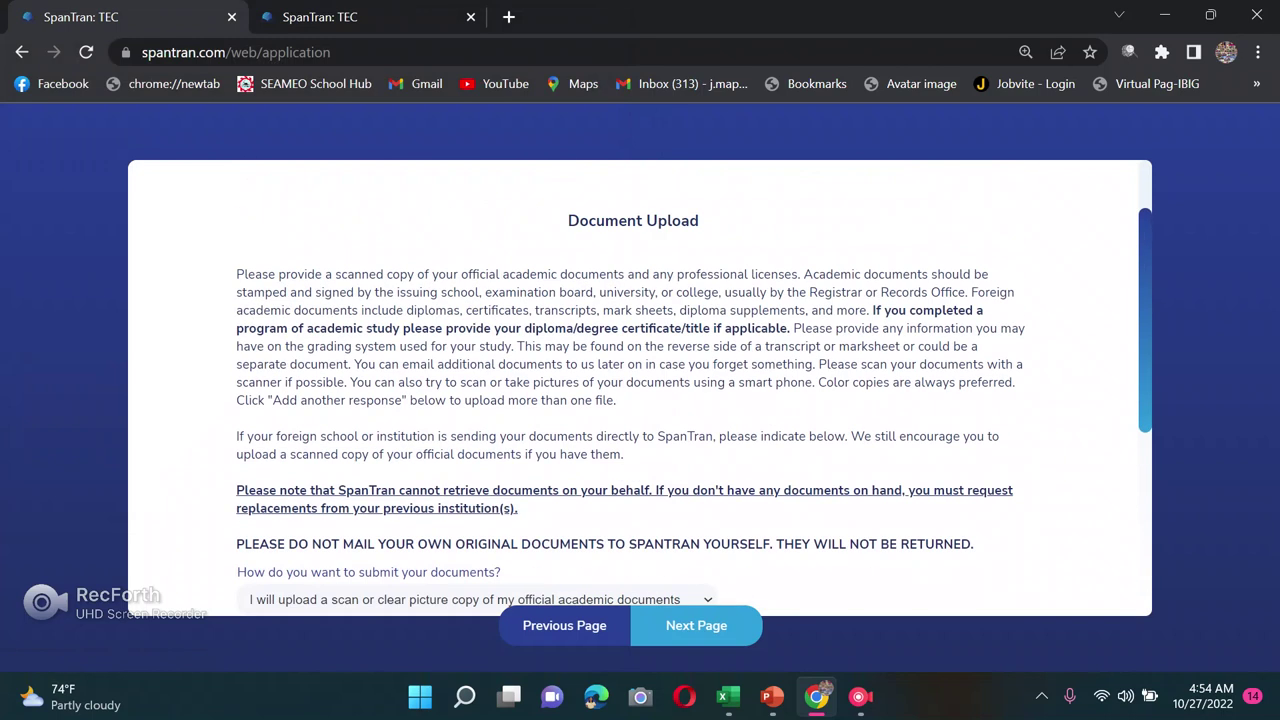
scroll(696, 490, down, 3)
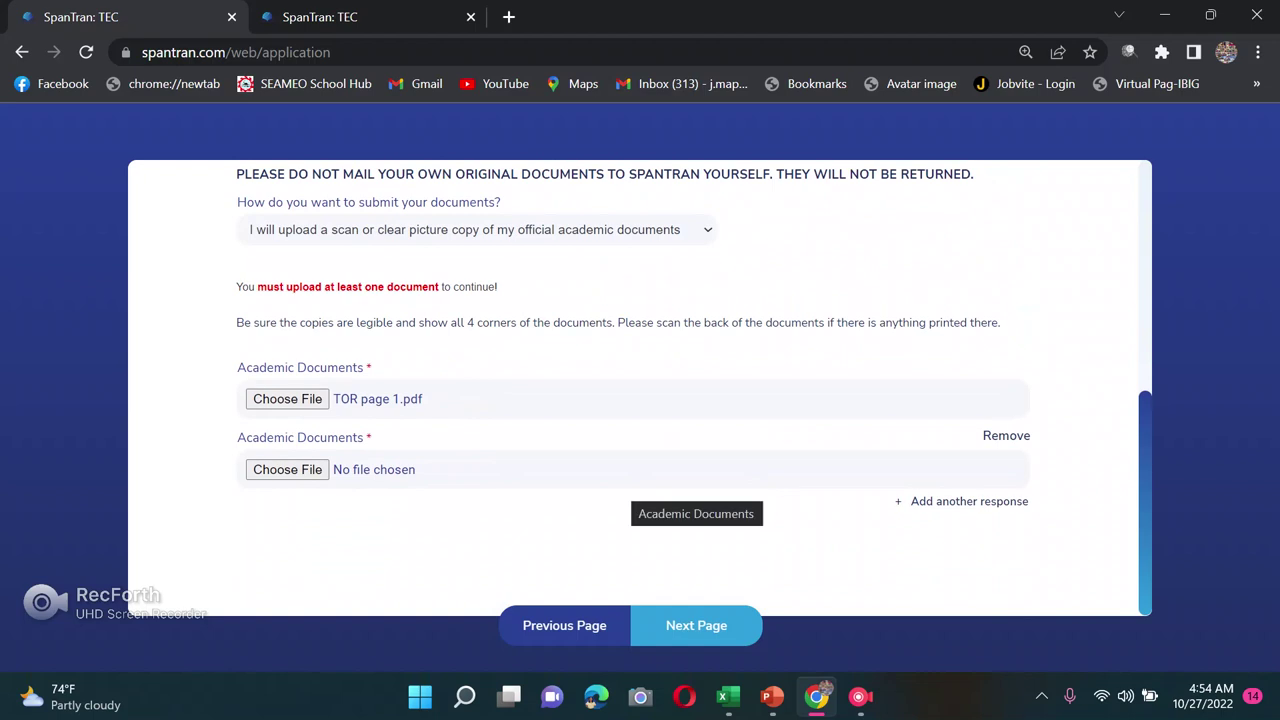
click(287, 469)
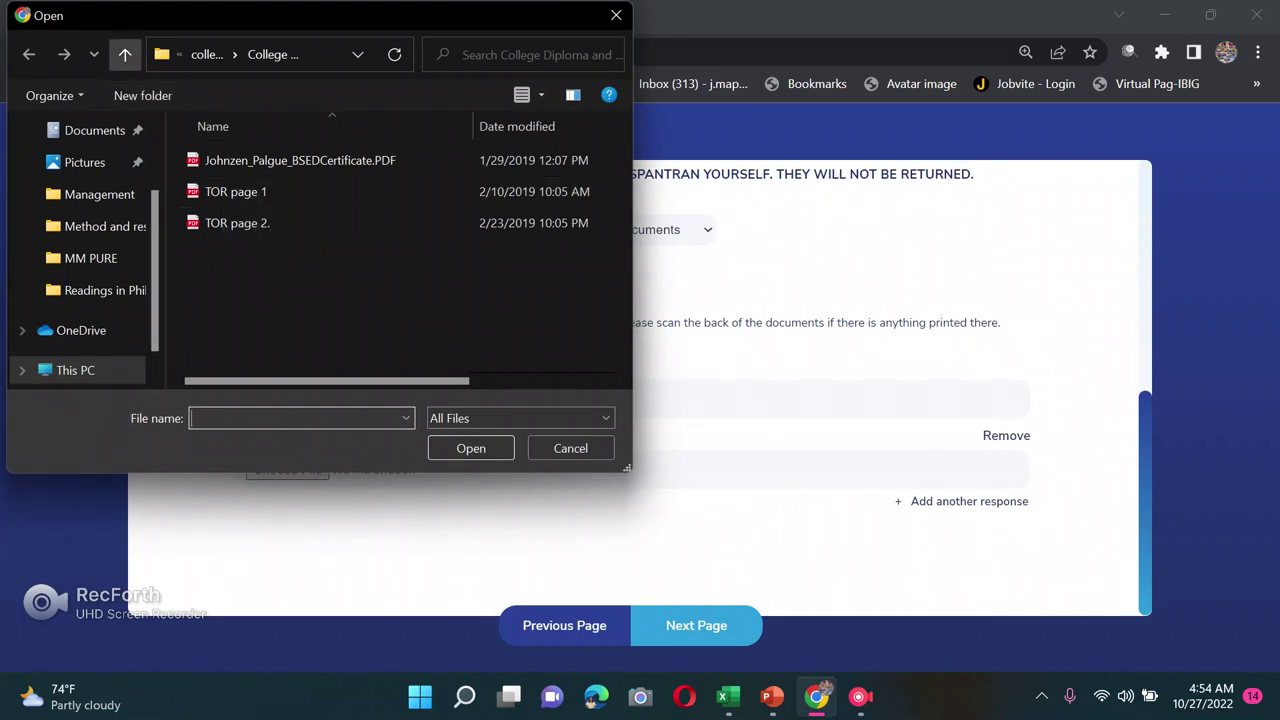
click(300, 160)
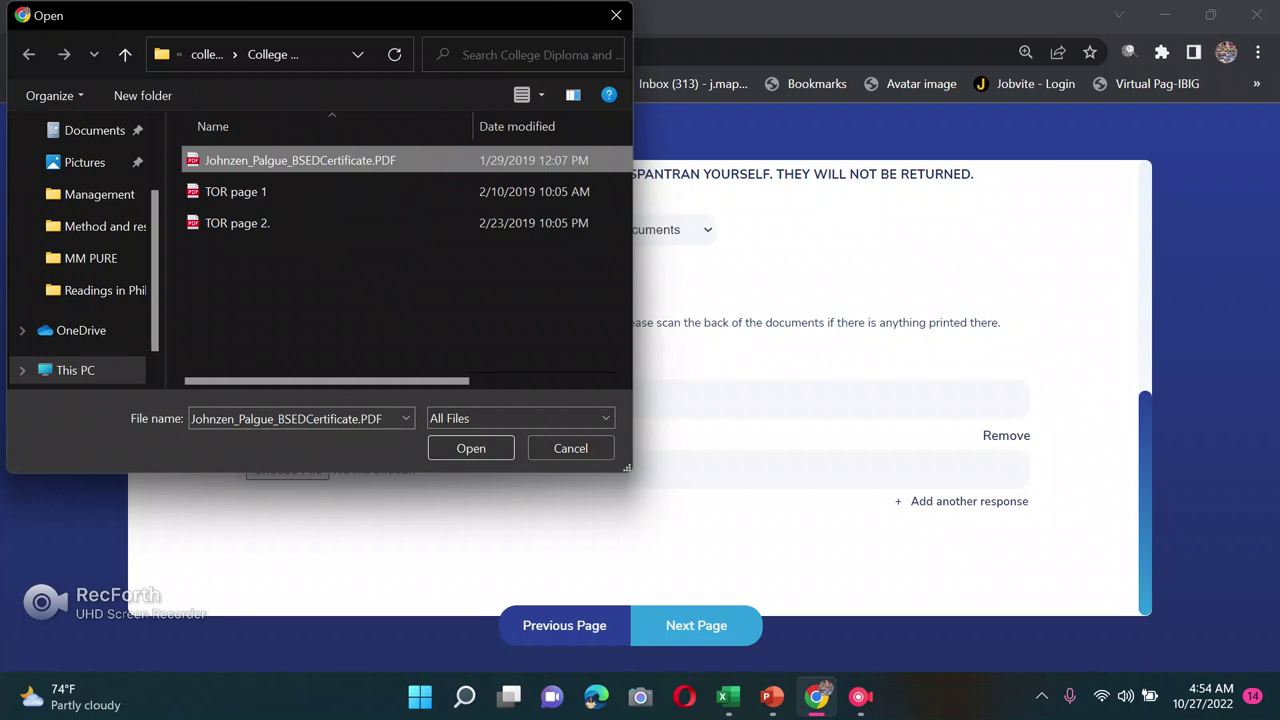
key(Return)
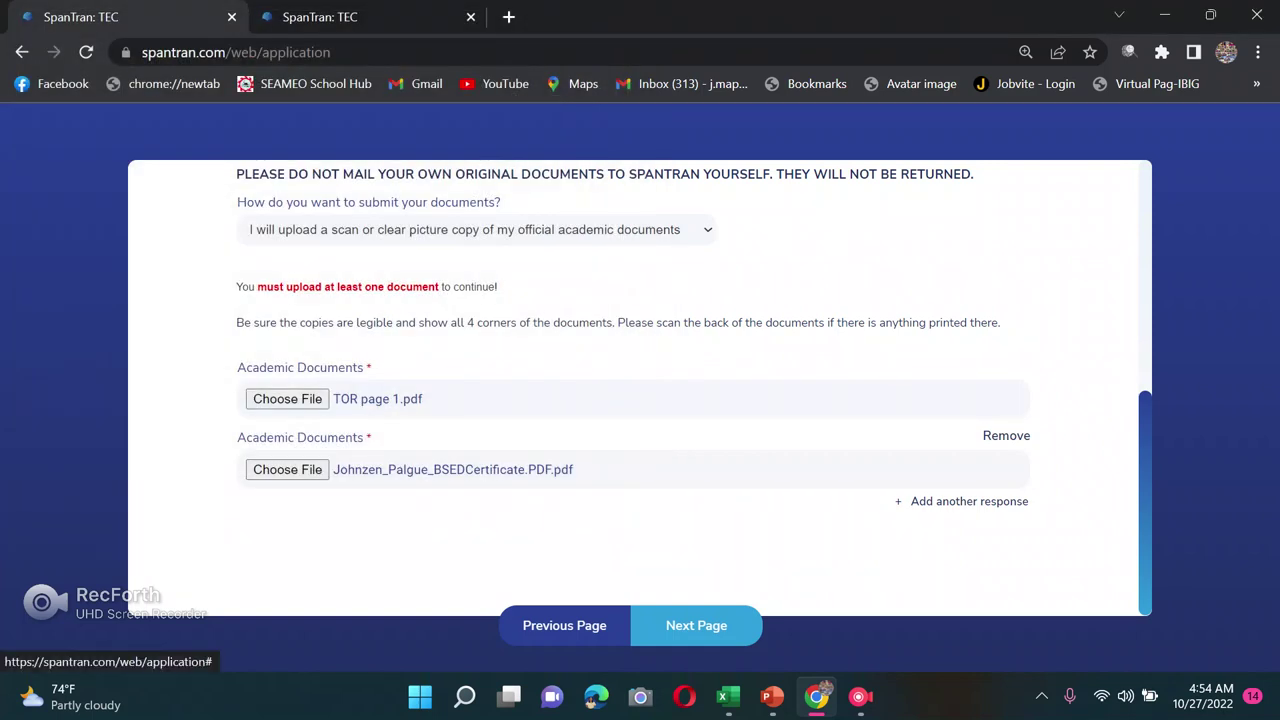
Step: Add a third field and attach the masteral certificate PDF from the masteral folder
click(969, 501)
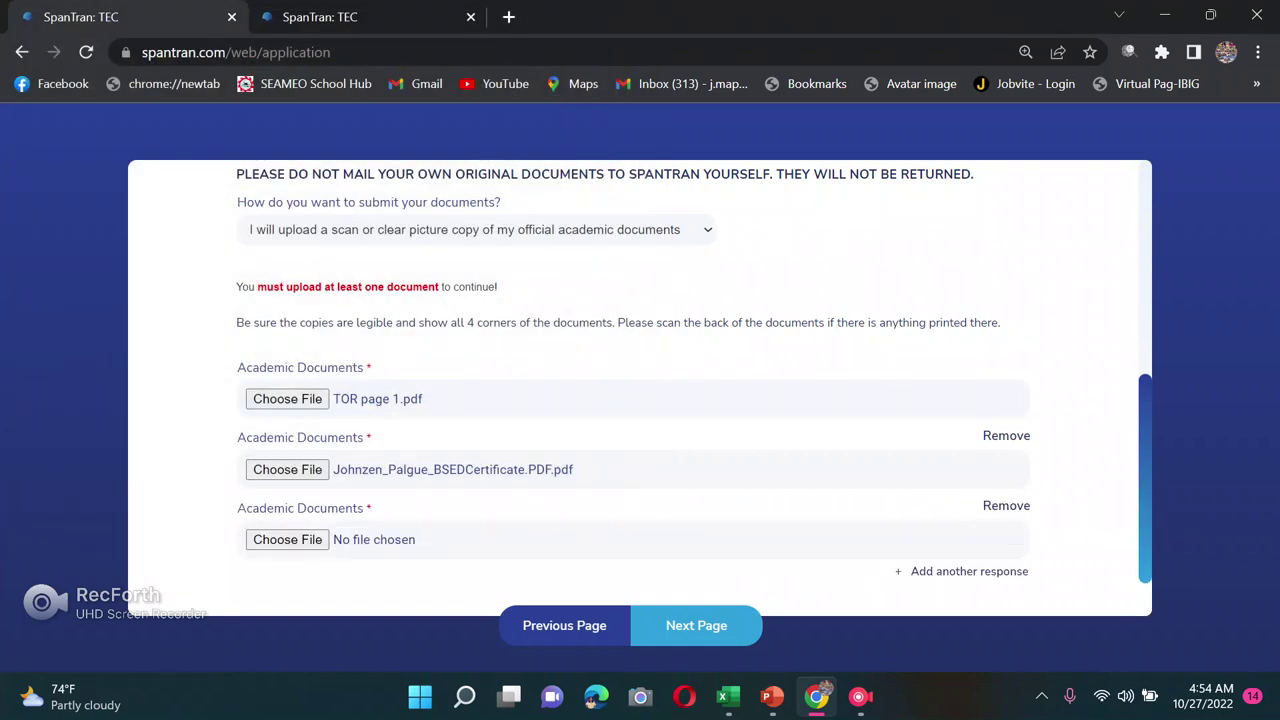
click(287, 539)
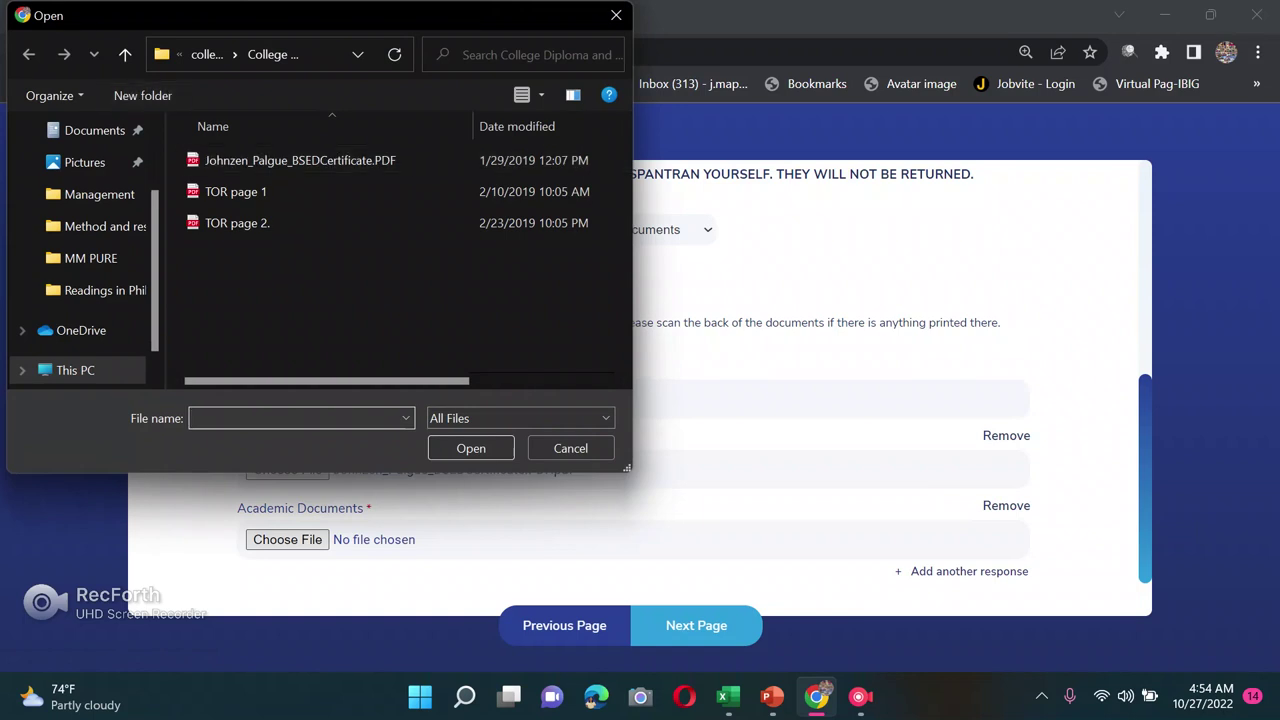
click(125, 54)
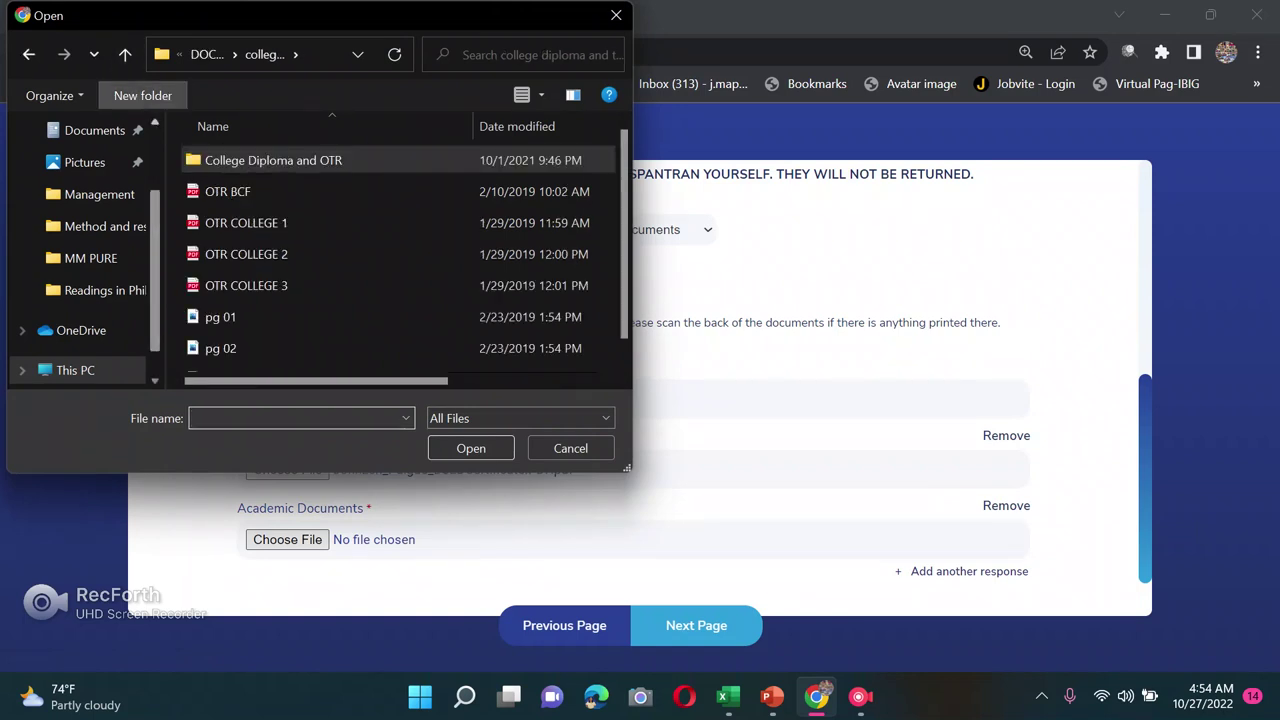
click(125, 54)
double_click(289, 222)
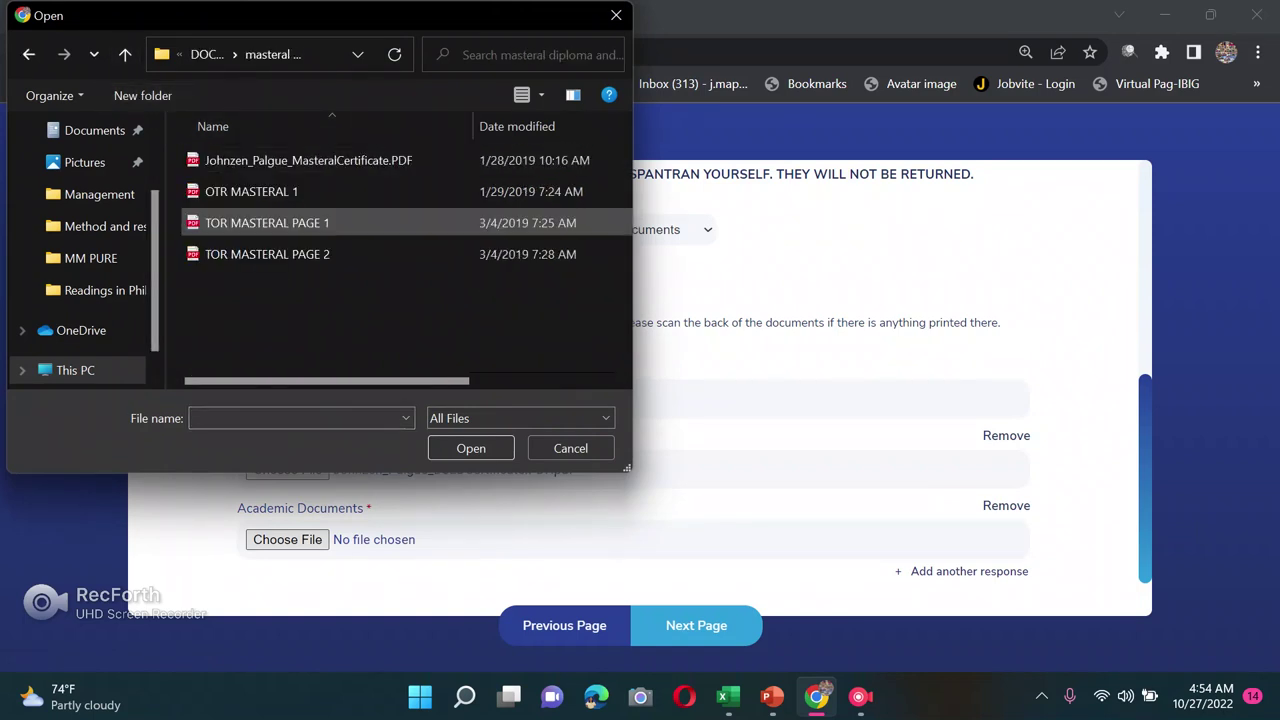
click(300, 160)
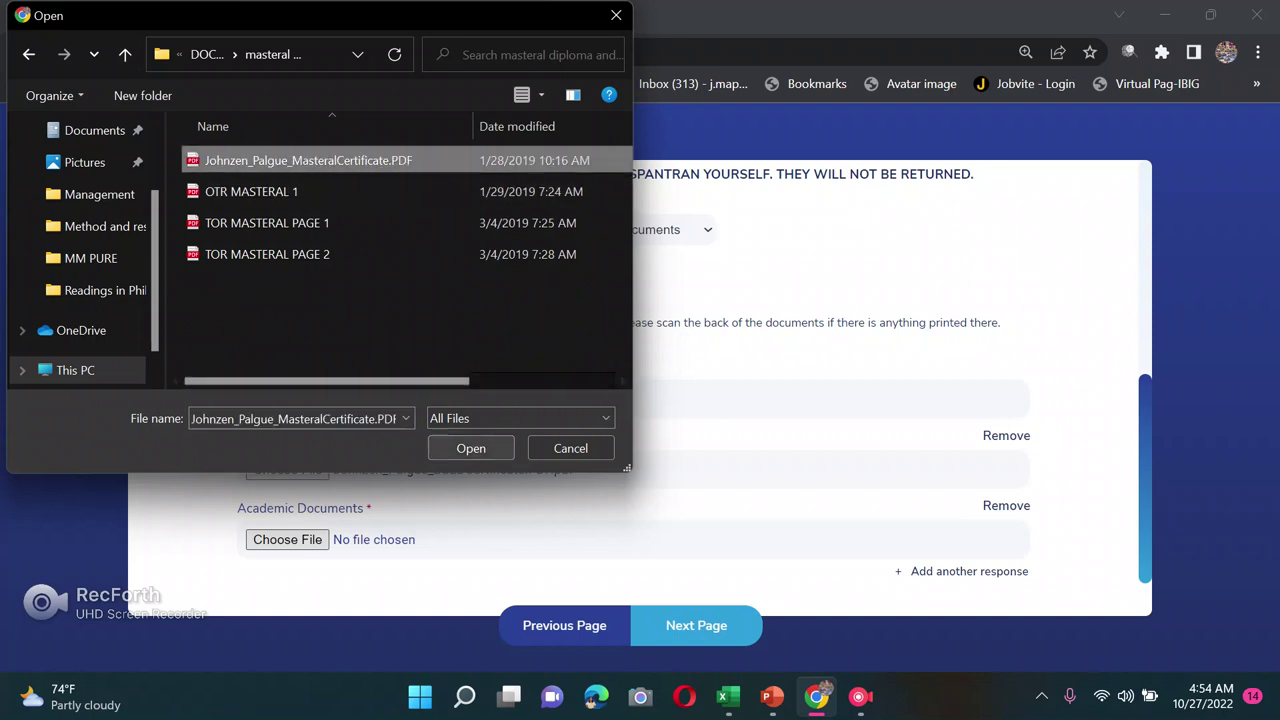
click(471, 448)
Step: Add a fourth field and attach OTR MASTERAL 1.pdf
click(965, 571)
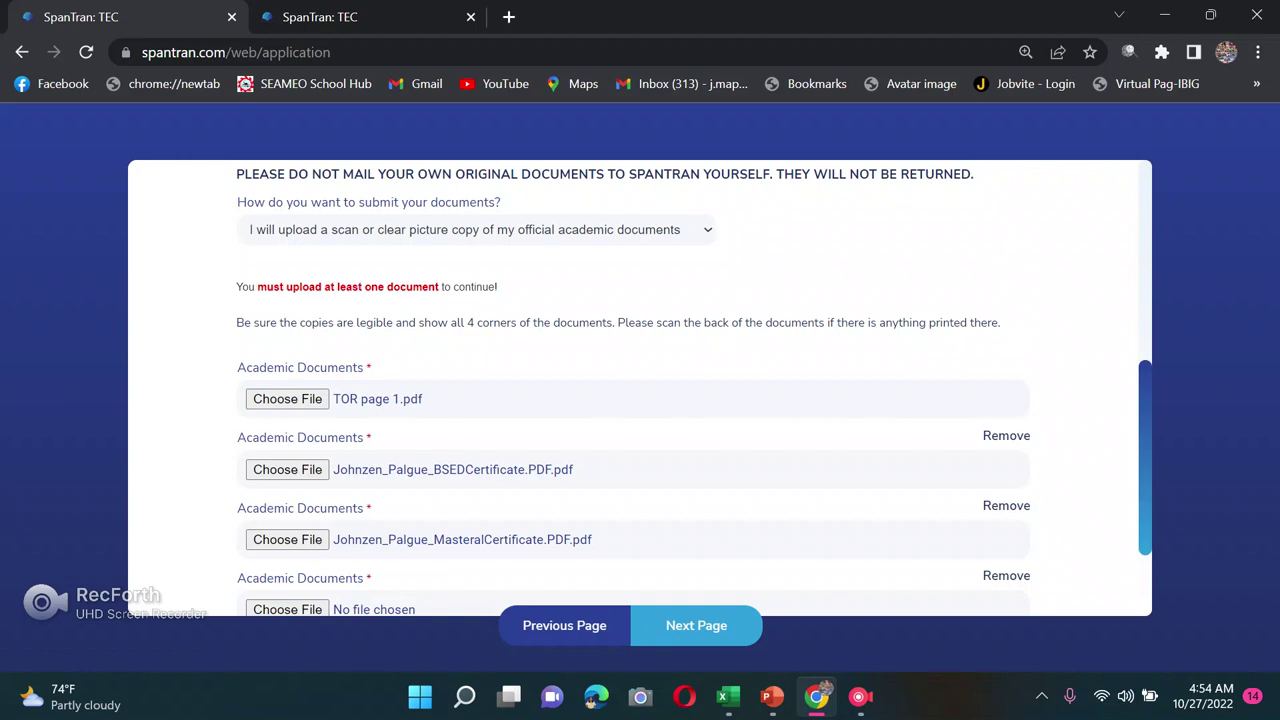
scroll(640, 400, down, 2)
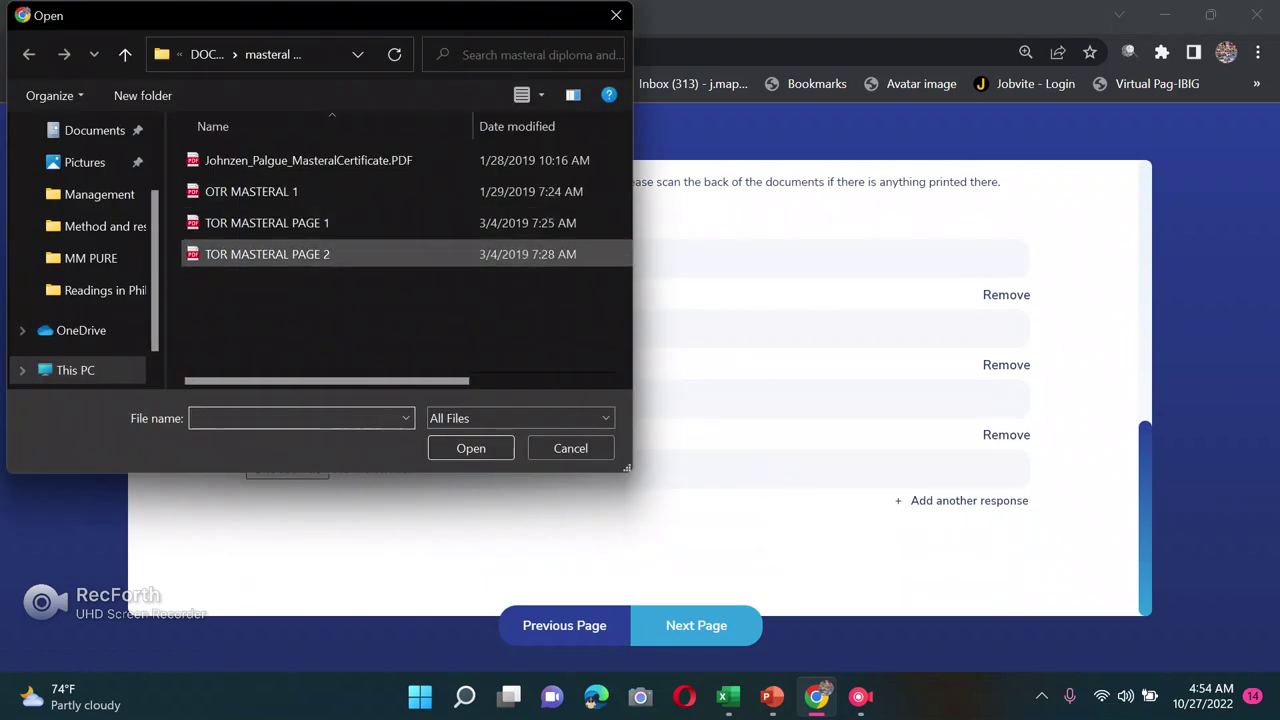
click(251, 191)
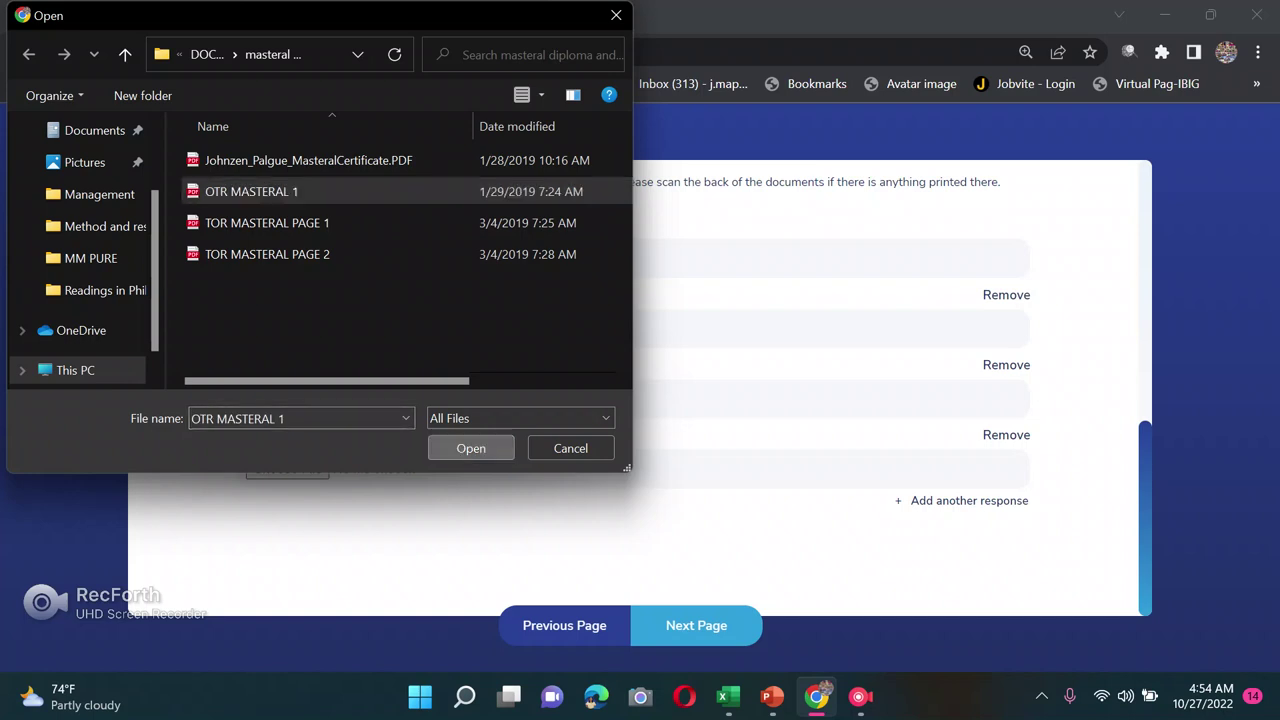
click(471, 448)
Step: Add a fifth Academic Documents field and start choosing its file
click(969, 500)
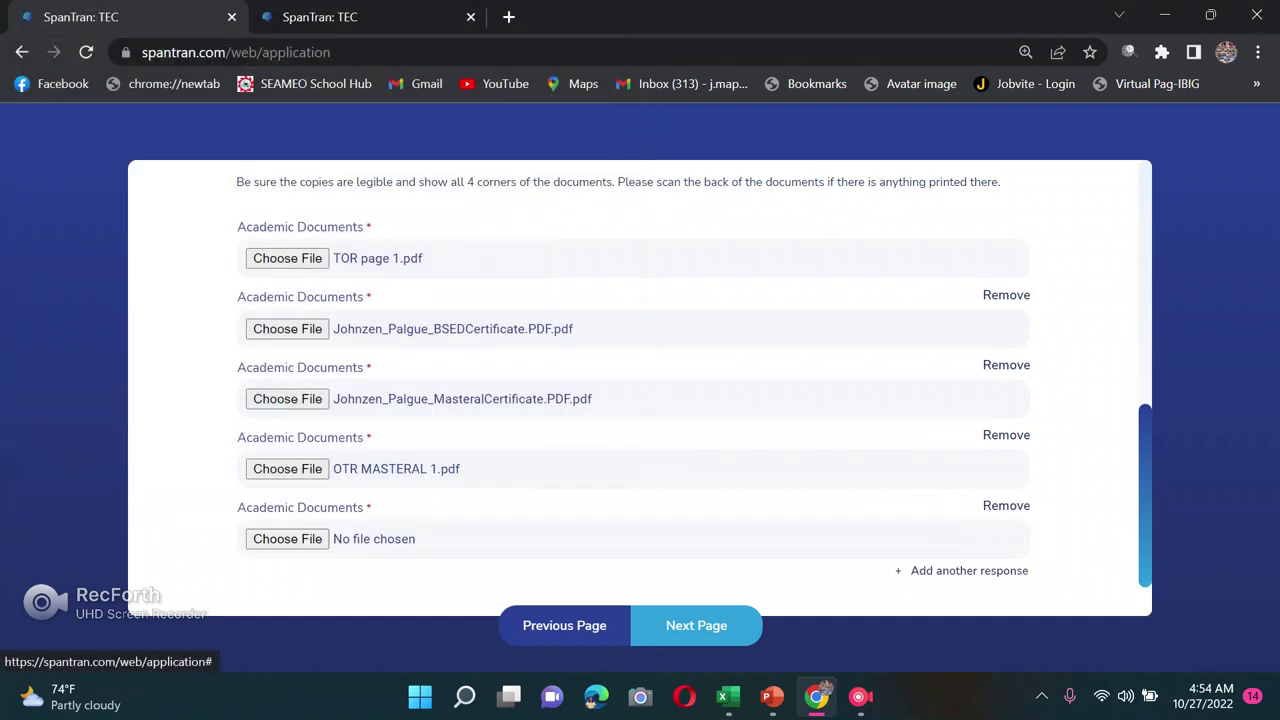
scroll(640, 400, down, 1)
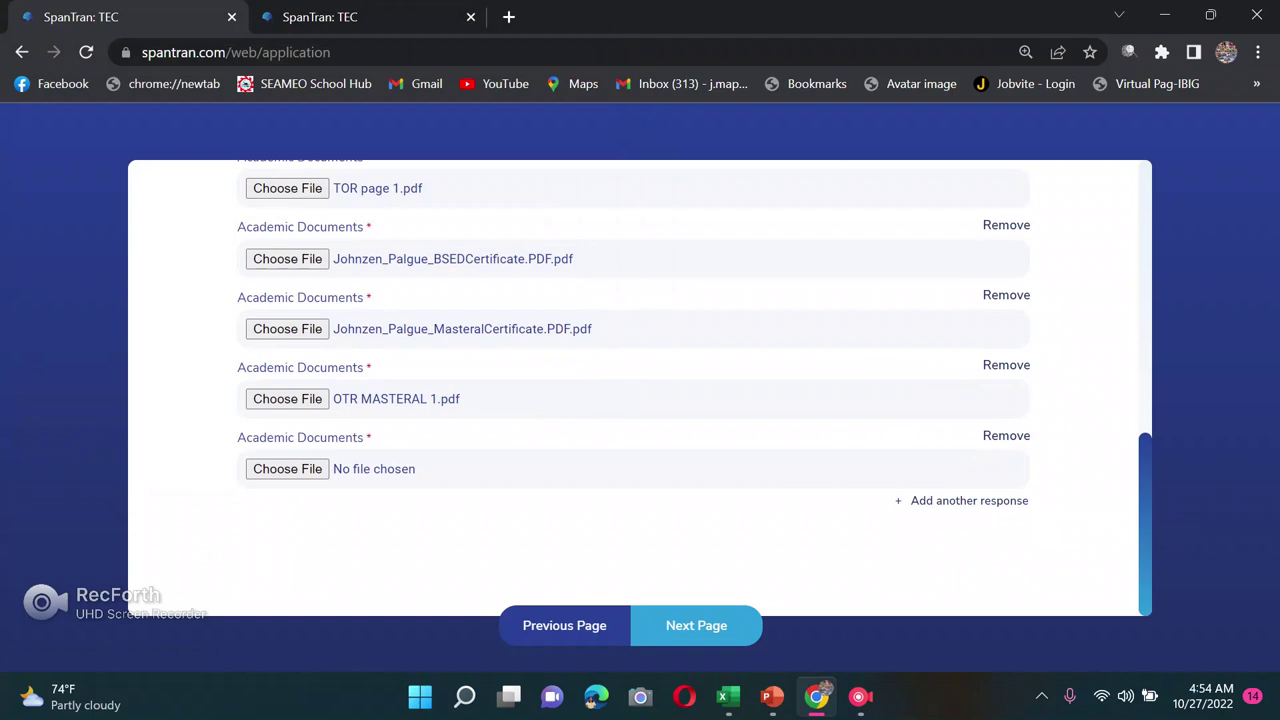
click(287, 468)
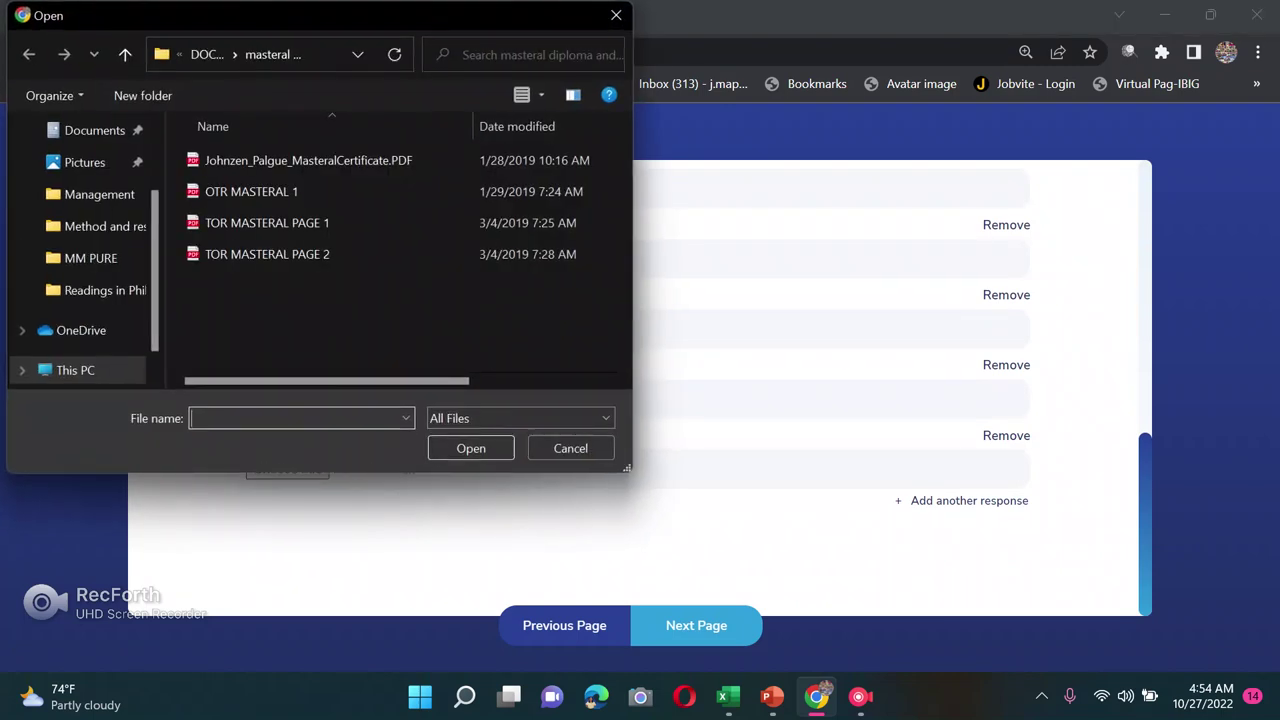
Step: Attach the doctoral certificate PDF from DOCUMENTS as the fifth academic document
click(125, 54)
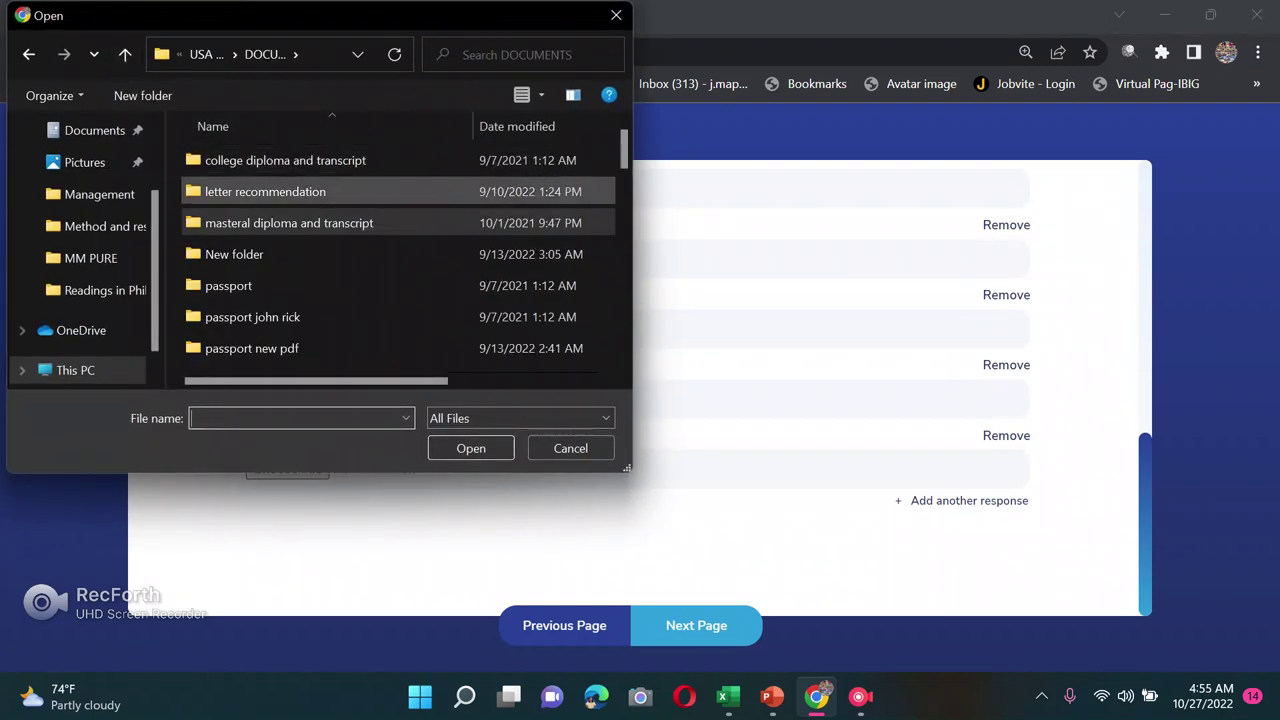
click(125, 54)
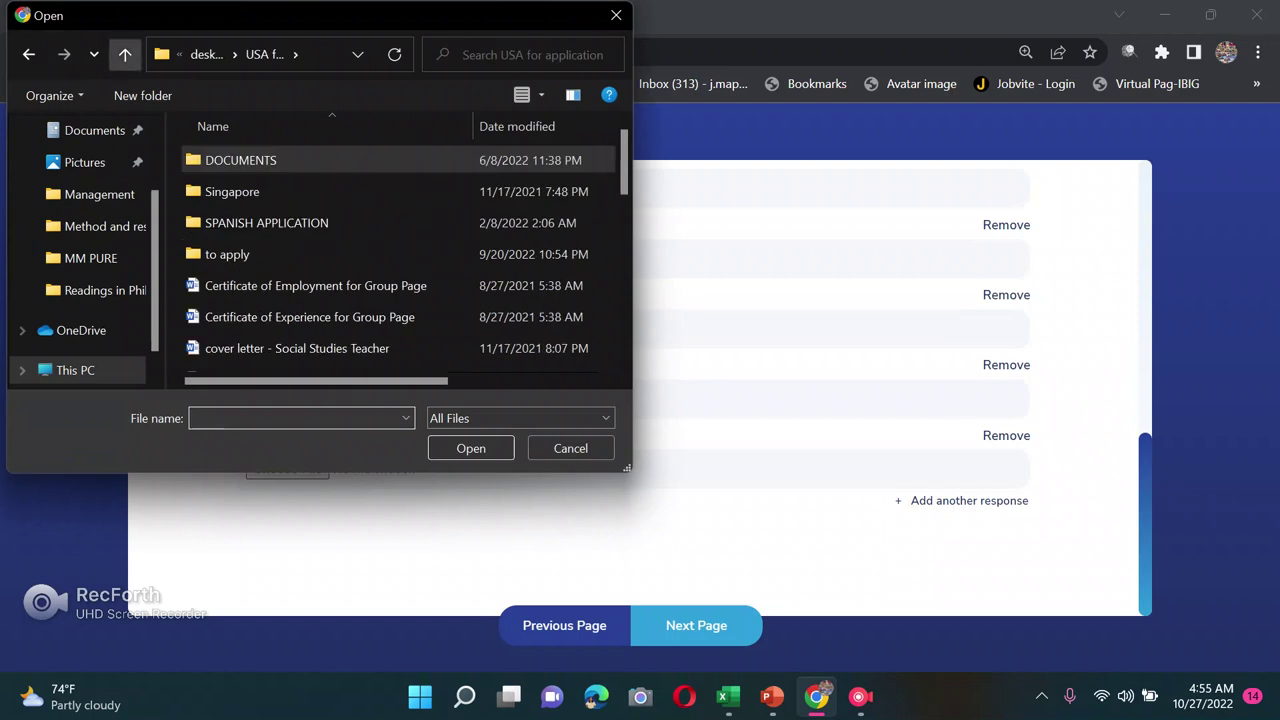
key(Return)
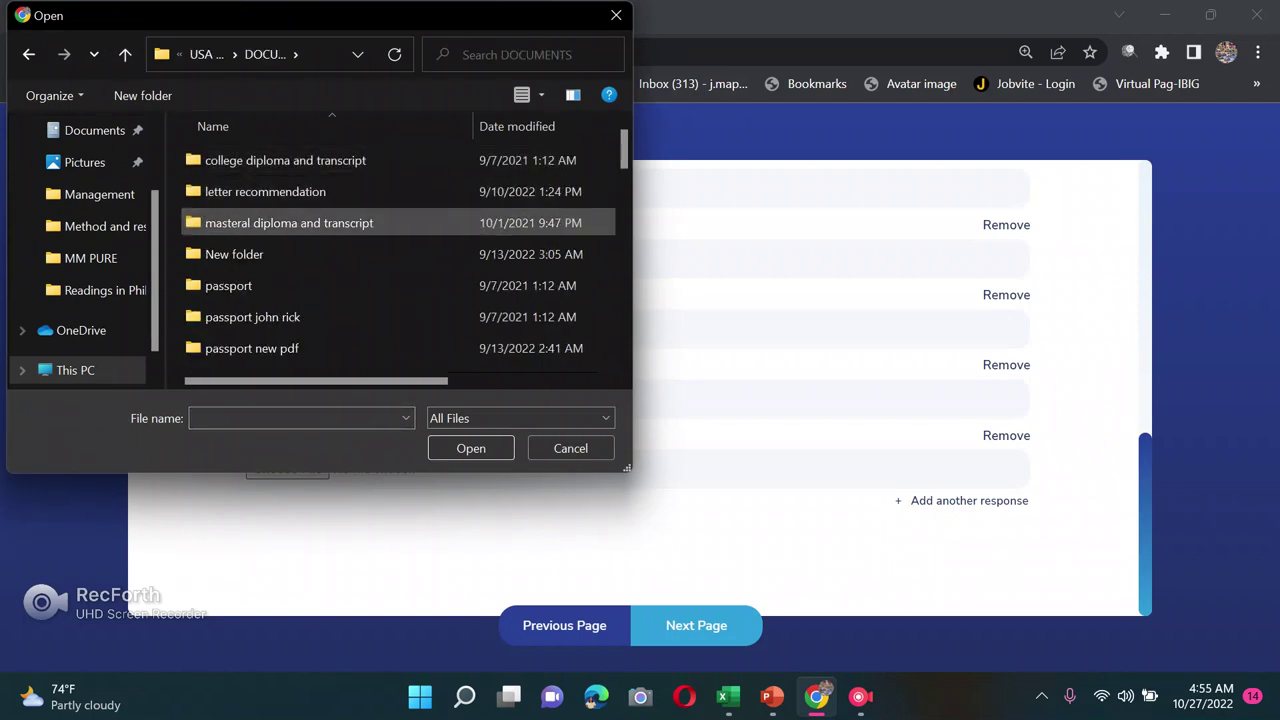
scroll(400, 290, down, 2)
scroll(400, 294, down, 1)
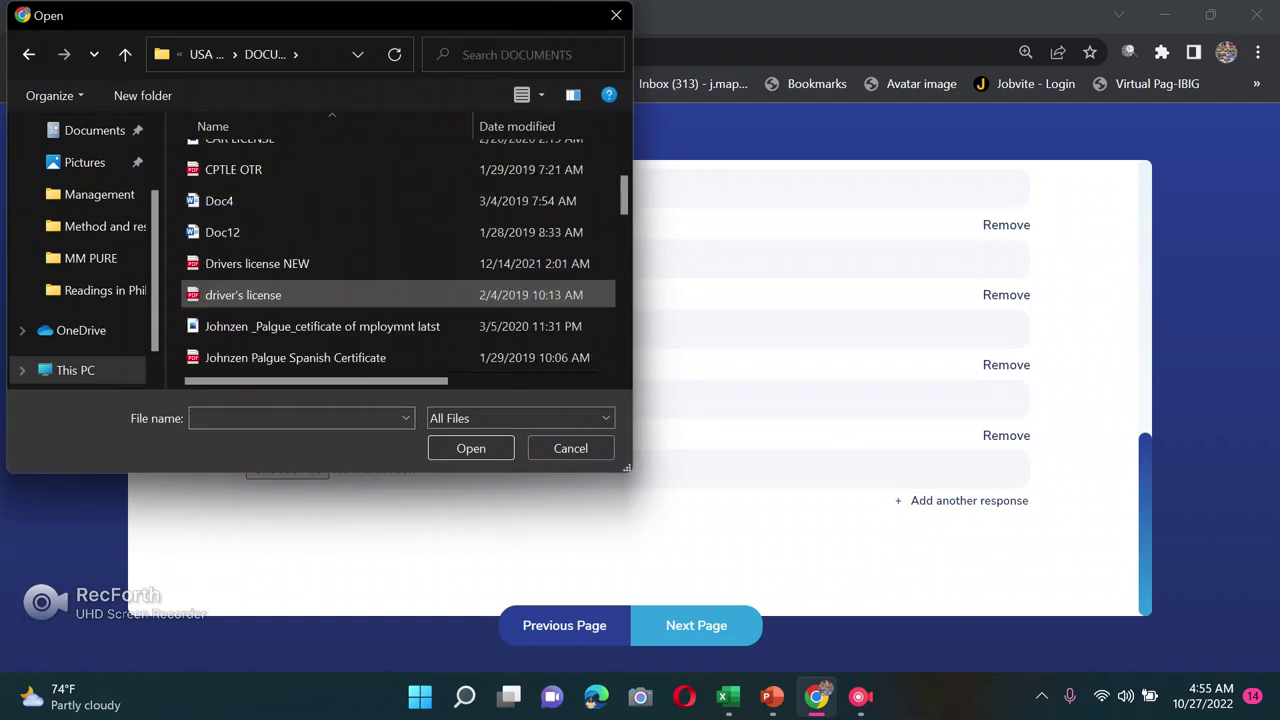
scroll(400, 294, down, 1)
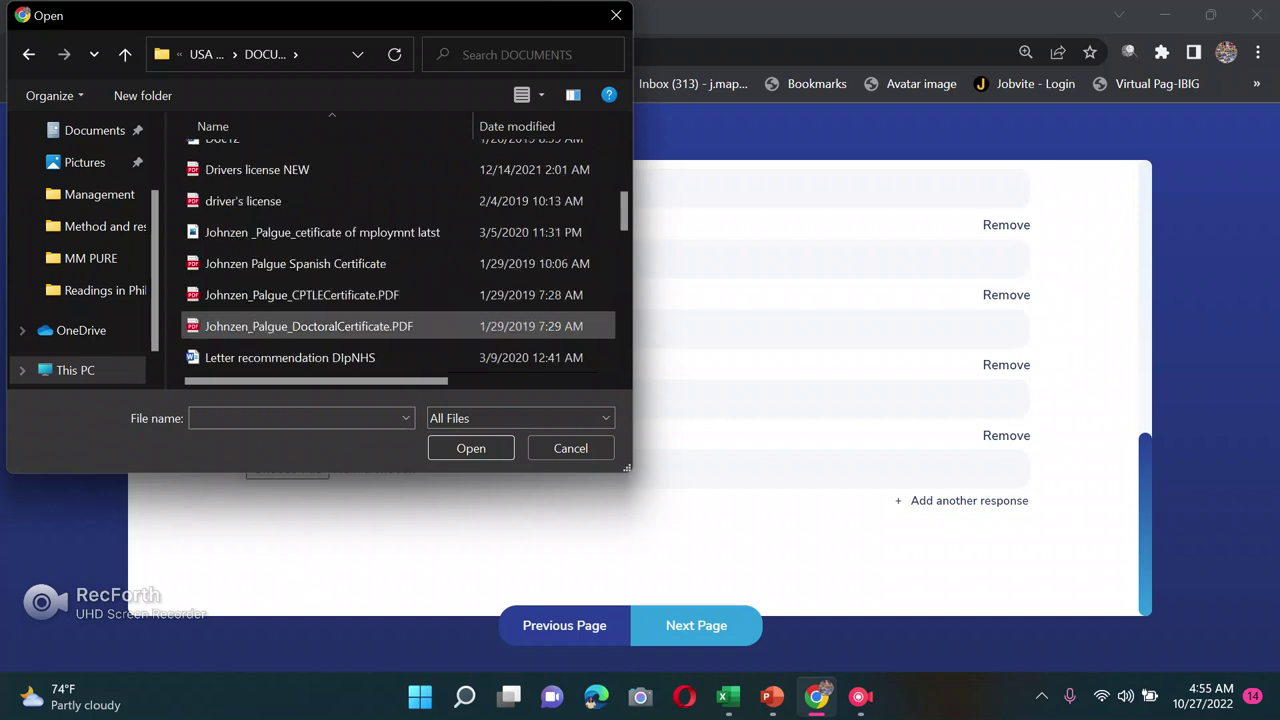
click(300, 326)
click(471, 448)
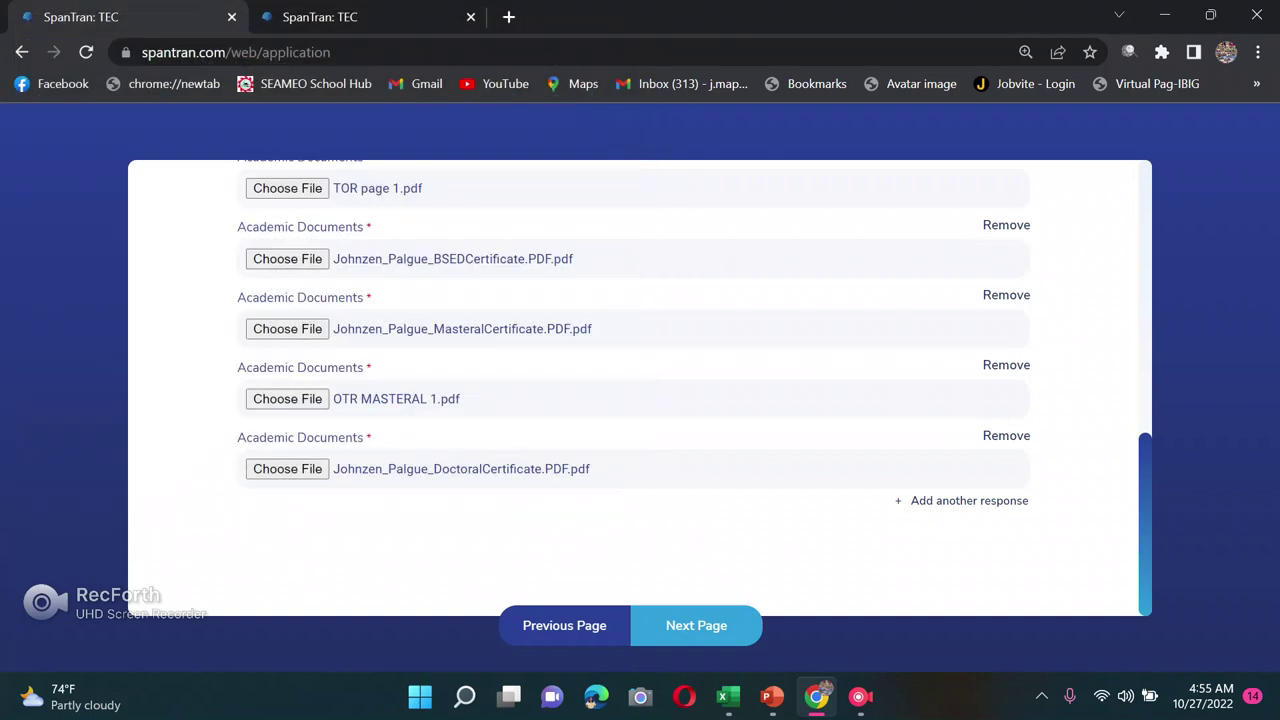
Step: Add a sixth field and attach RE SCAN DOCTORAL TOR PAGE 1.pdf
click(969, 500)
scroll(640, 400, down, 1)
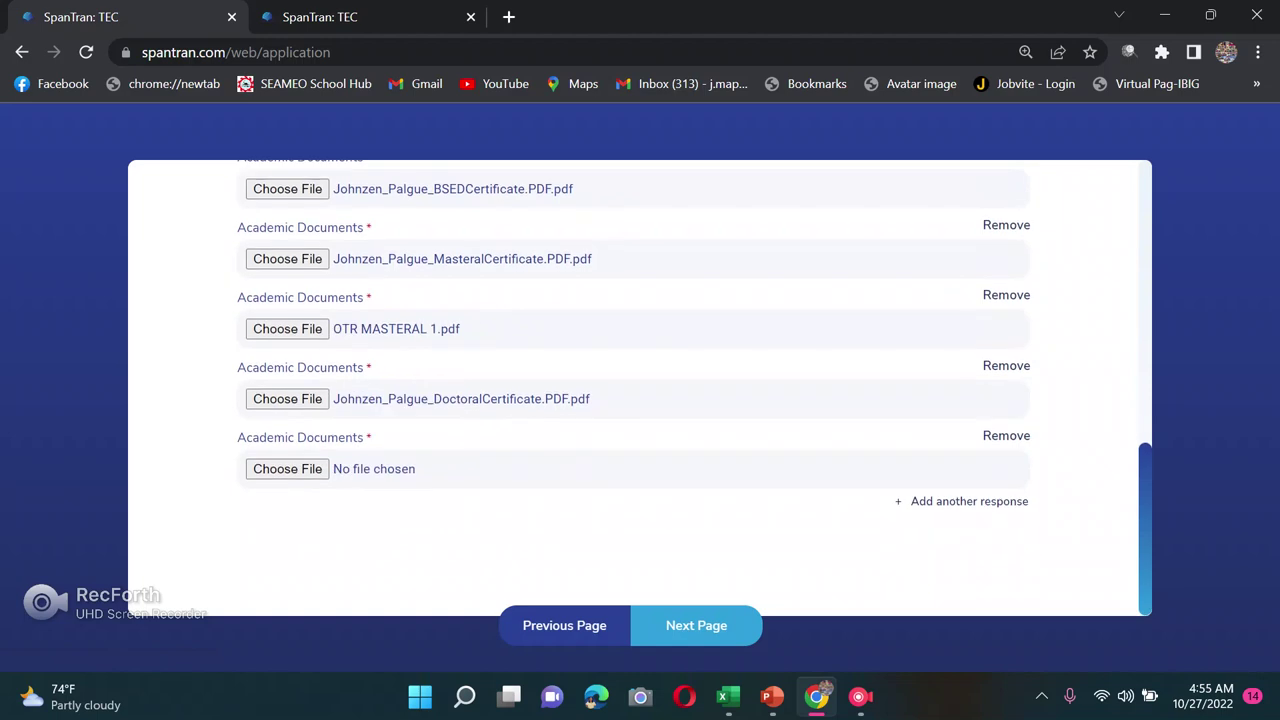
click(287, 468)
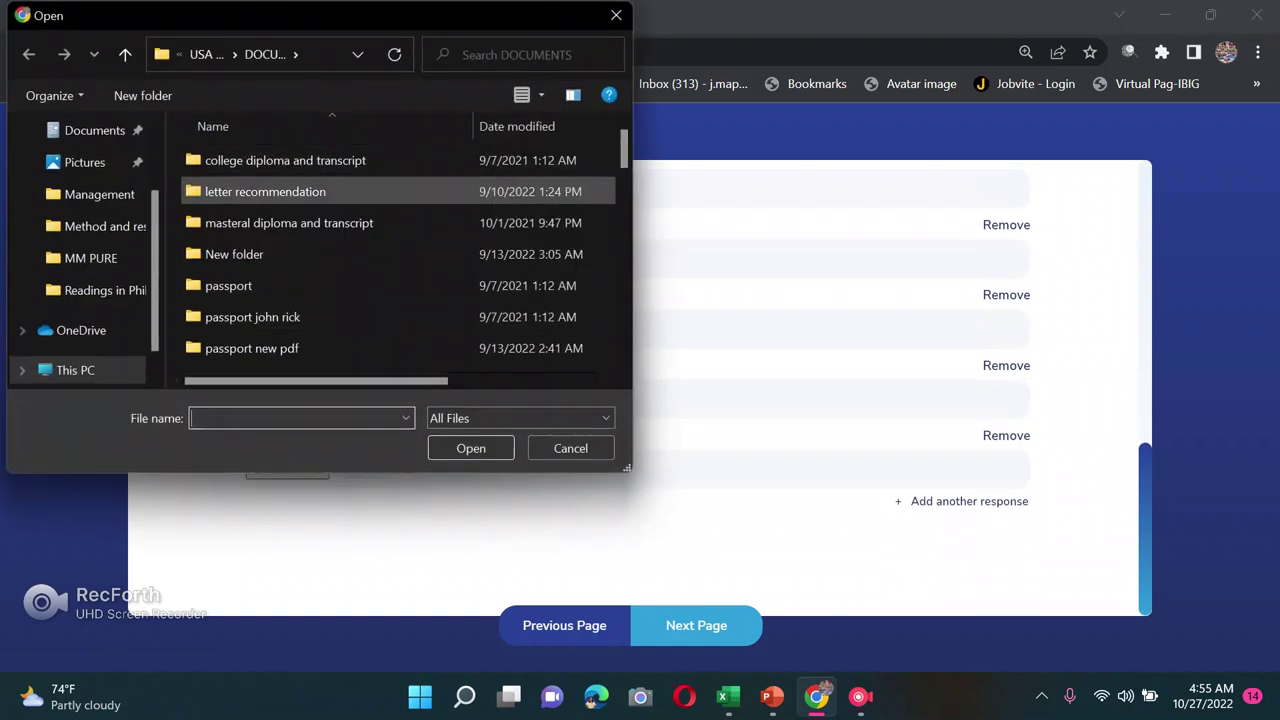
scroll(400, 270, down, 5)
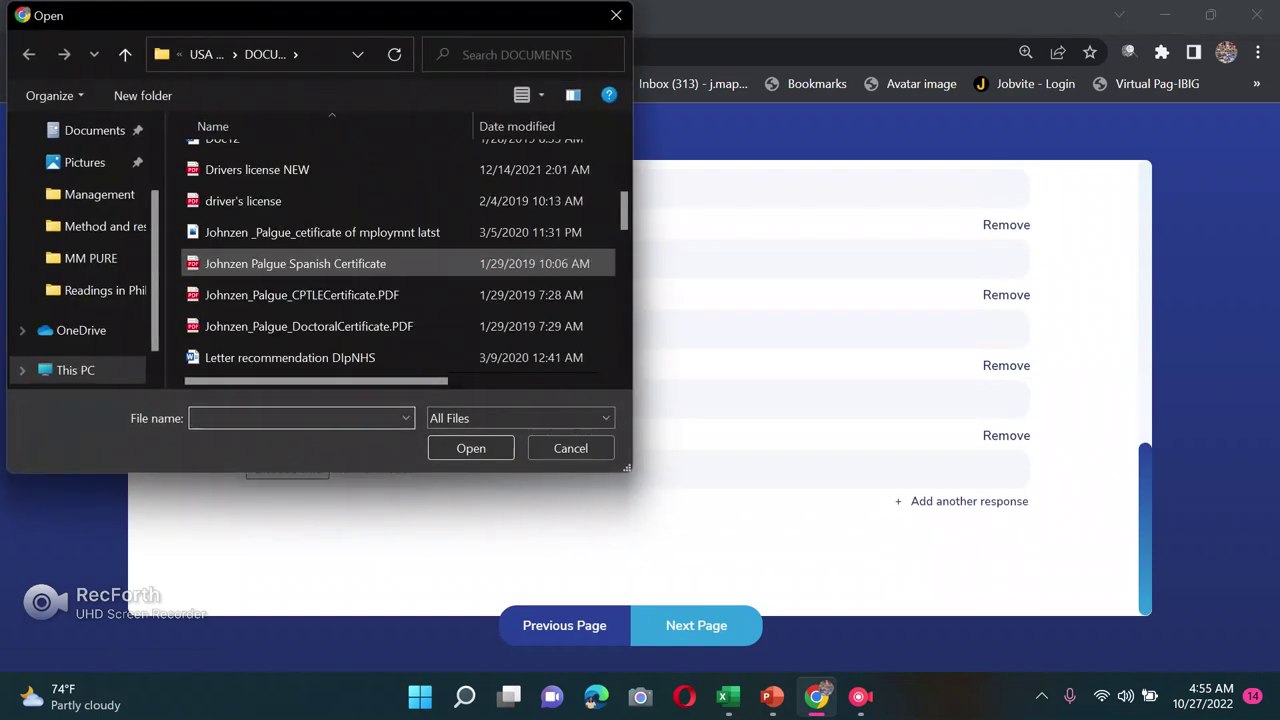
scroll(400, 294, down, 1)
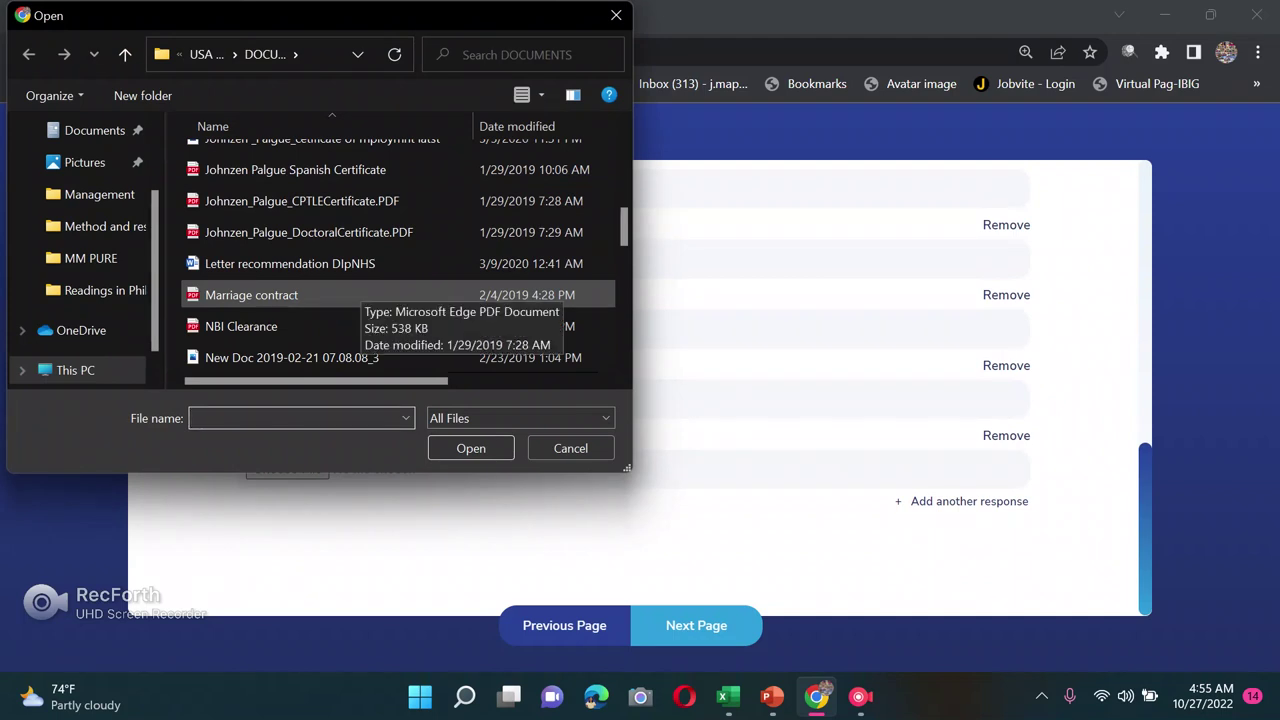
scroll(400, 294, up, 1)
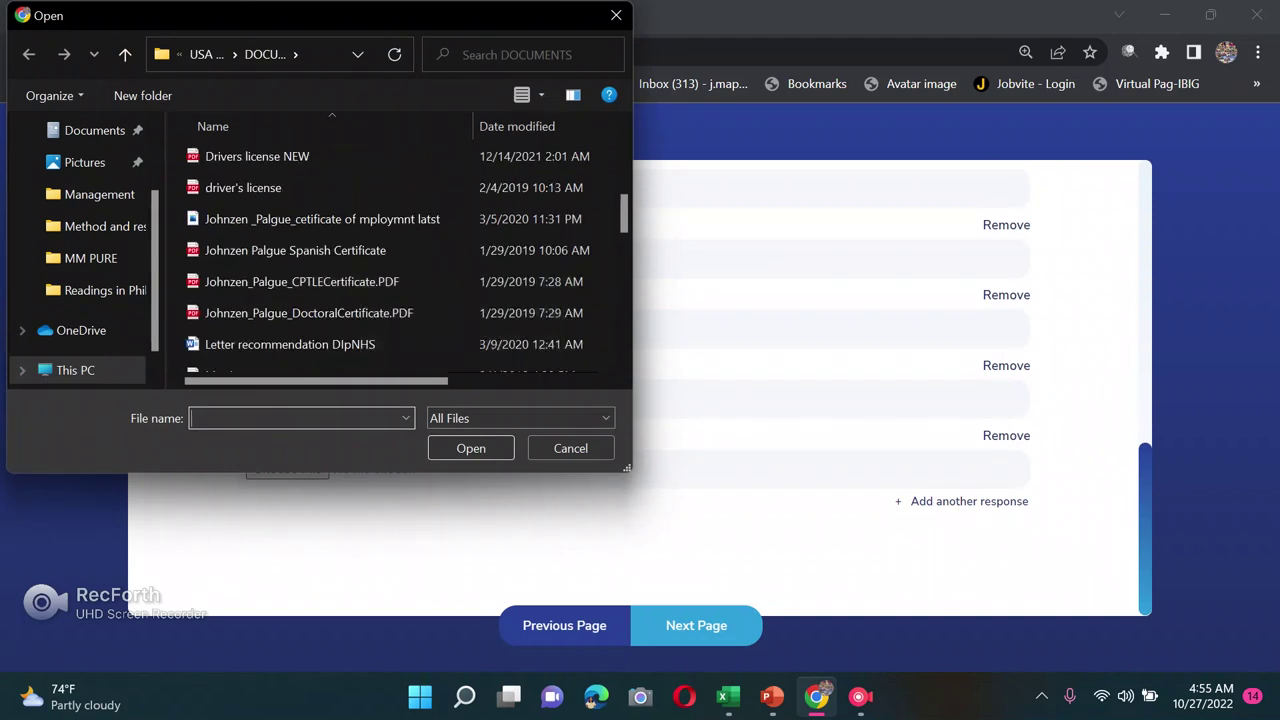
scroll(400, 281, down, 1)
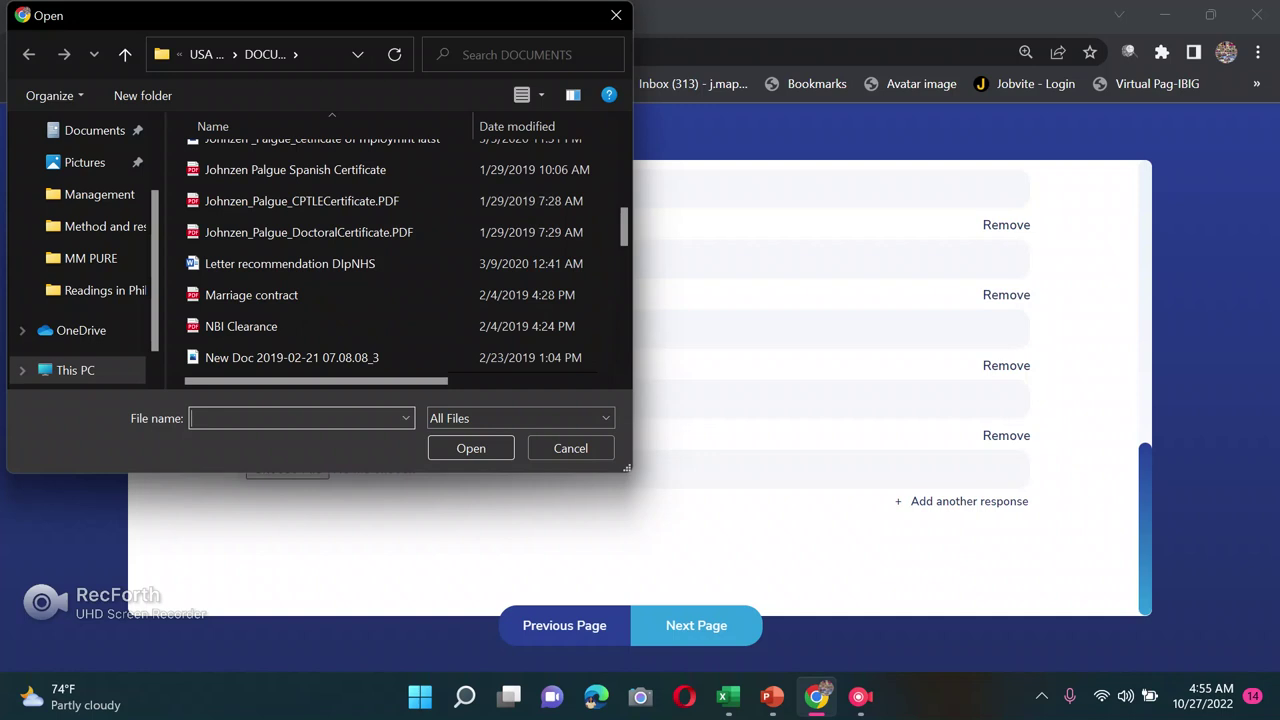
scroll(400, 250, down, 2)
click(293, 326)
click(471, 448)
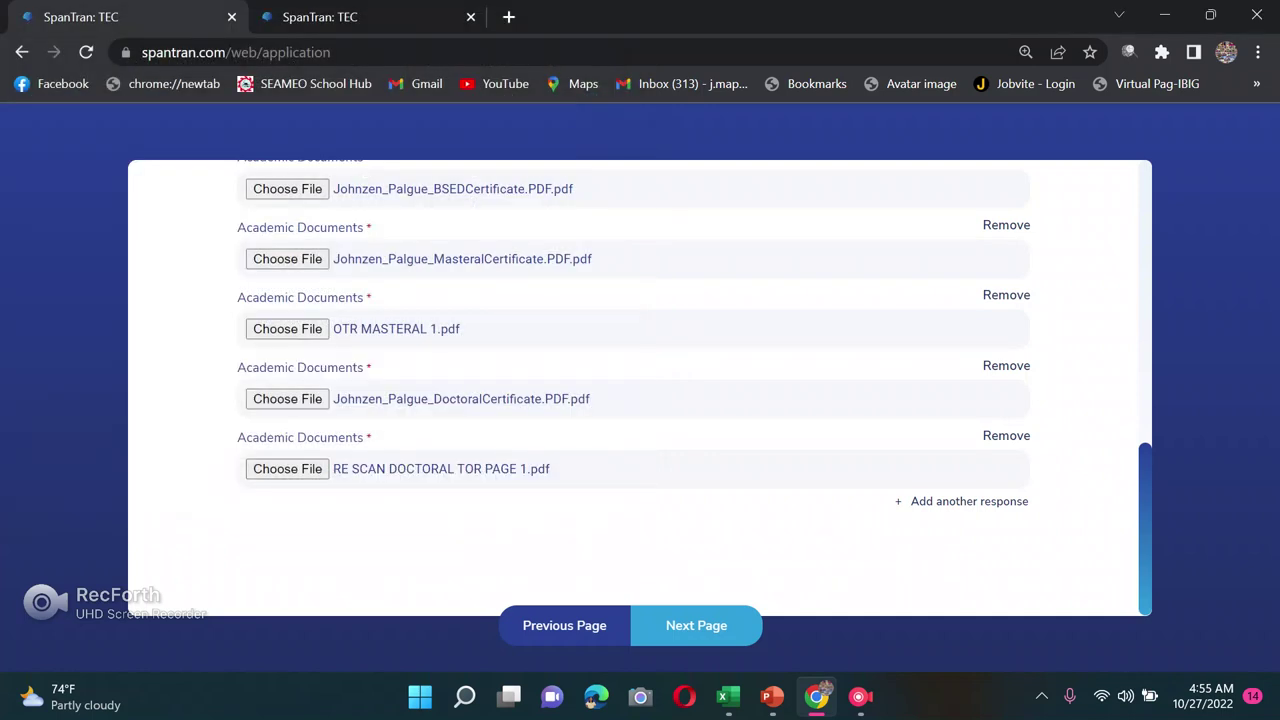
Step: Review the uploads and continue to the Terms and Conditions page
scroll(640, 390, up, 2)
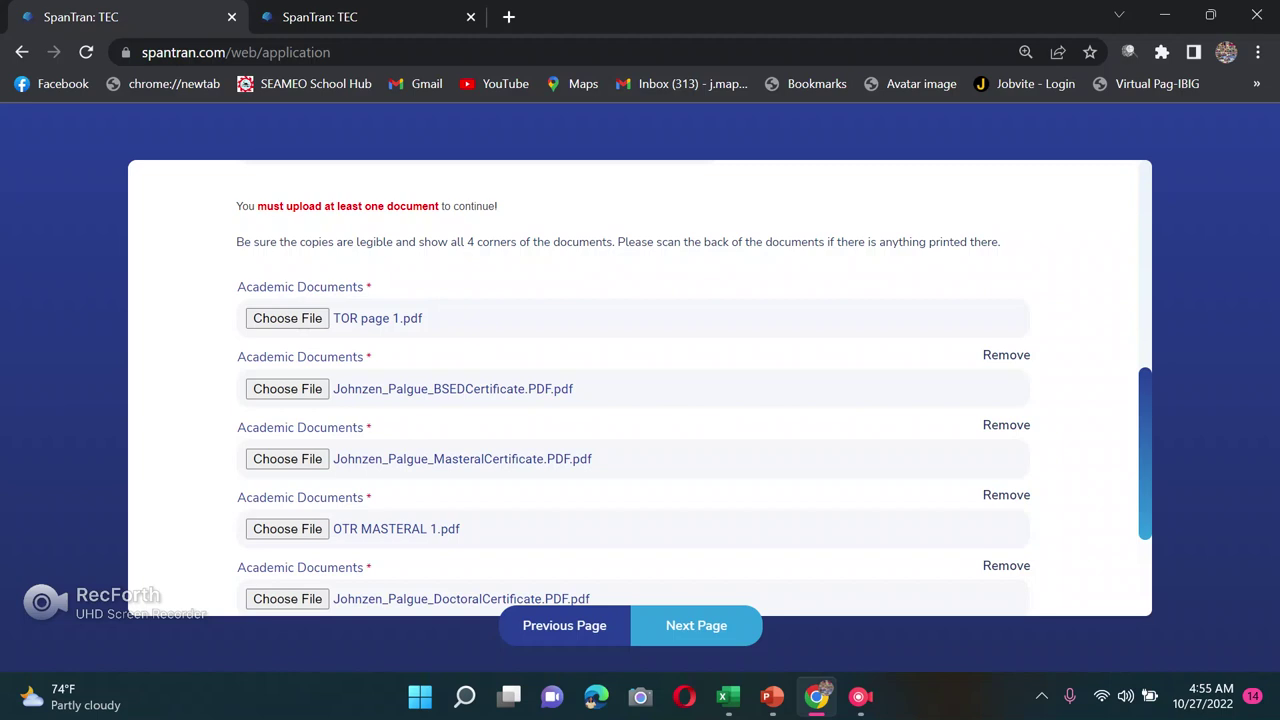
scroll(640, 390, down, 2)
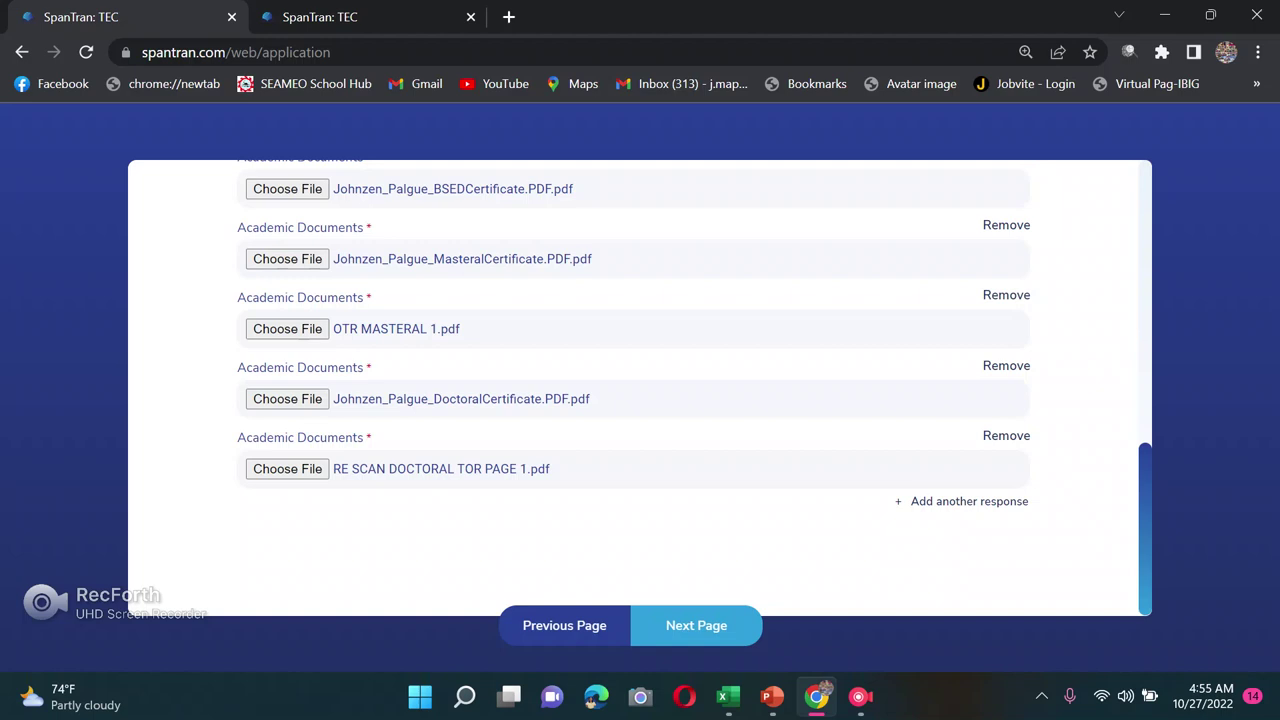
click(696, 625)
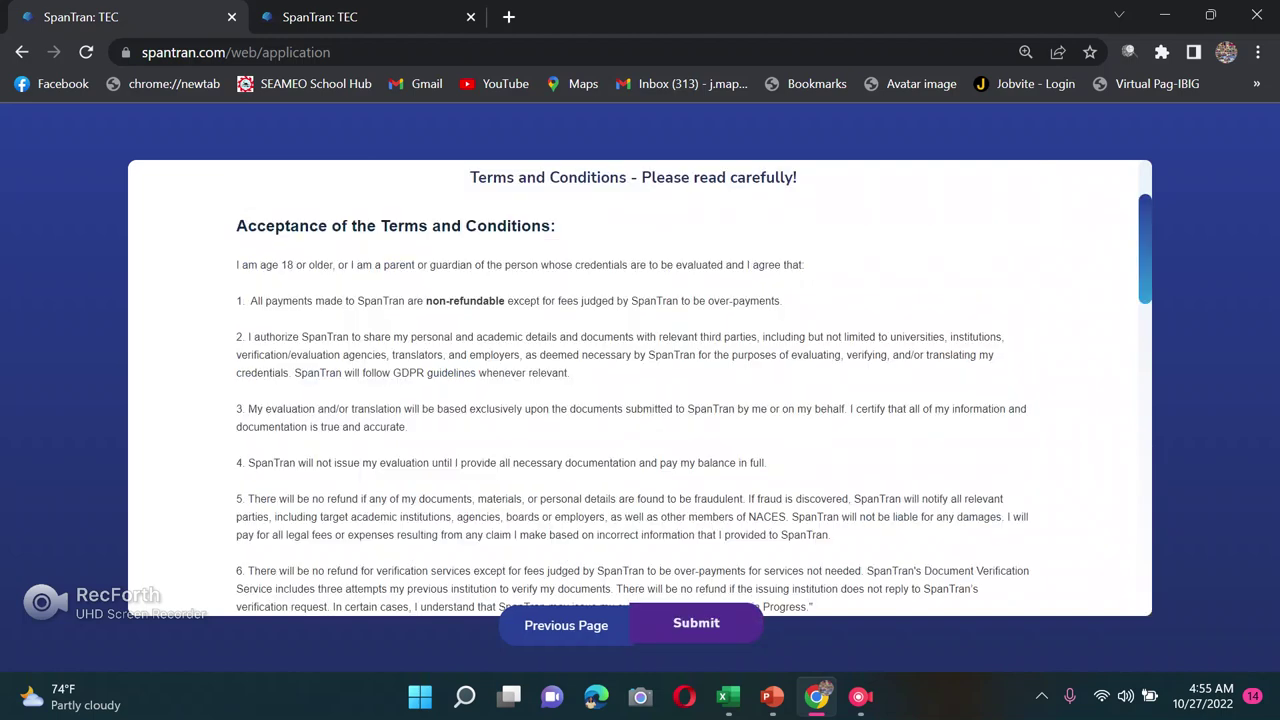
scroll(640, 390, down, 8)
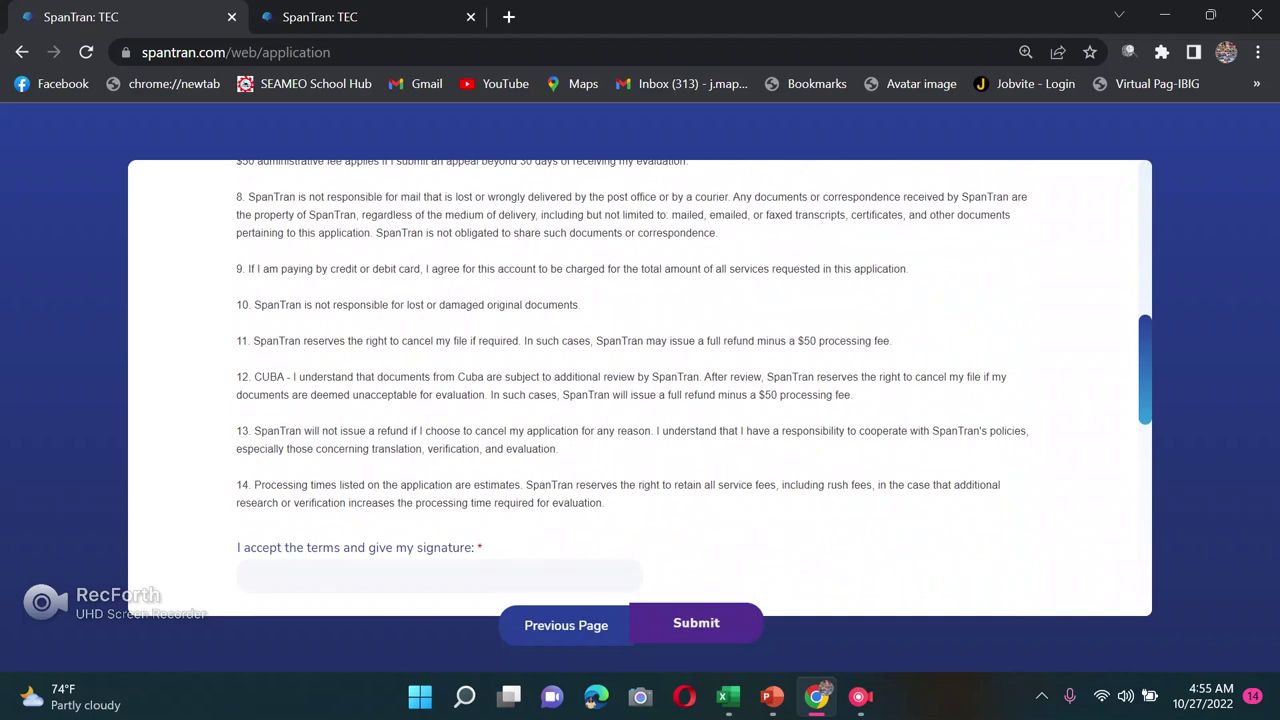
scroll(640, 390, down, 2)
scroll(640, 390, up, 2)
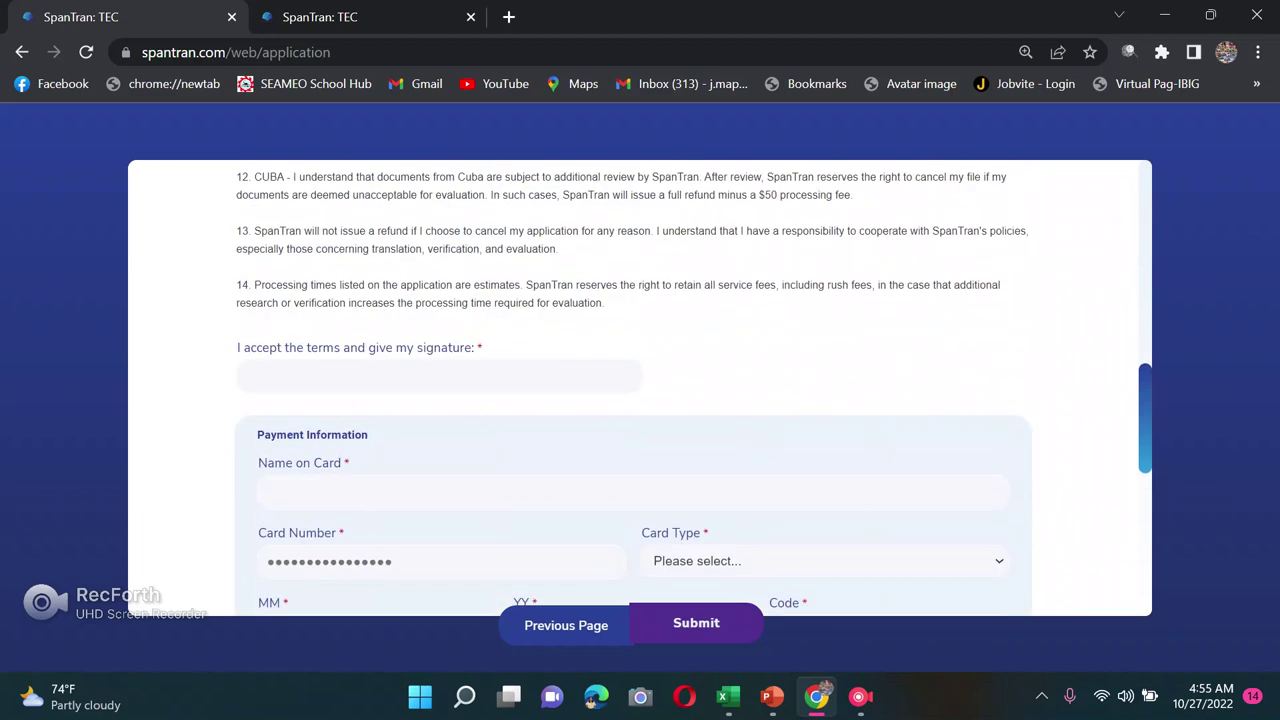
scroll(640, 390, up, 10)
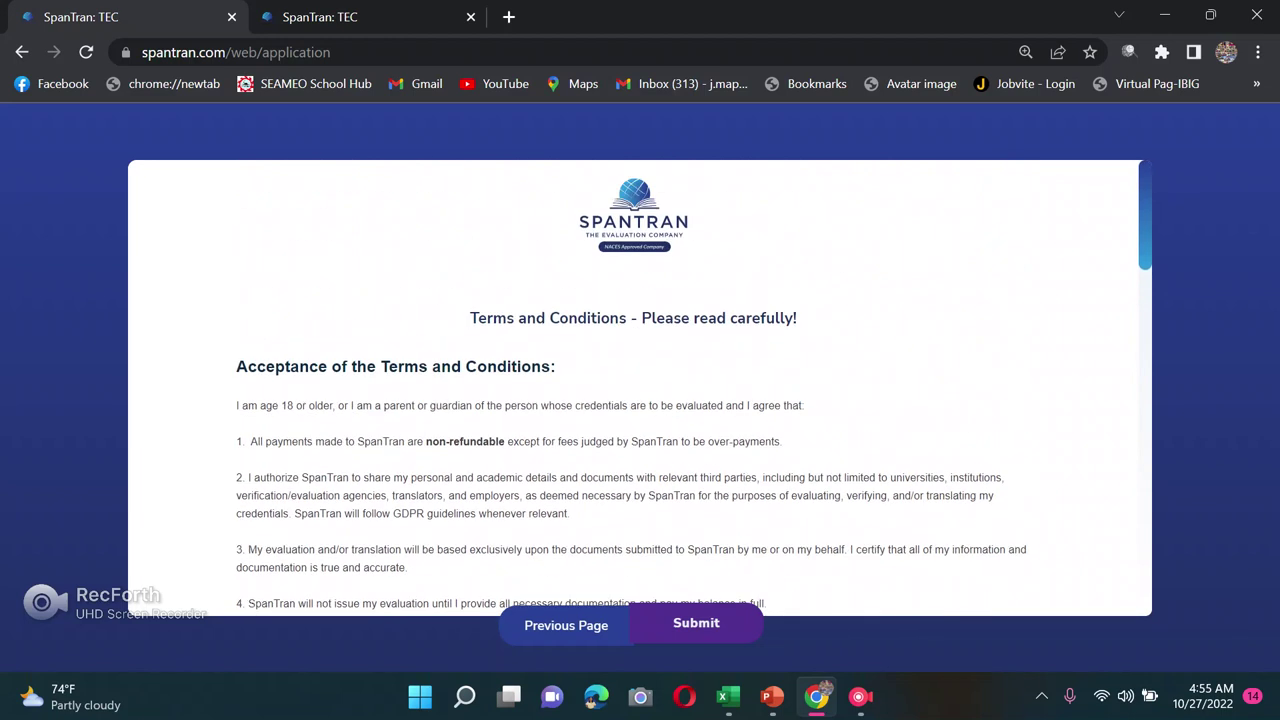
scroll(640, 390, down, 12)
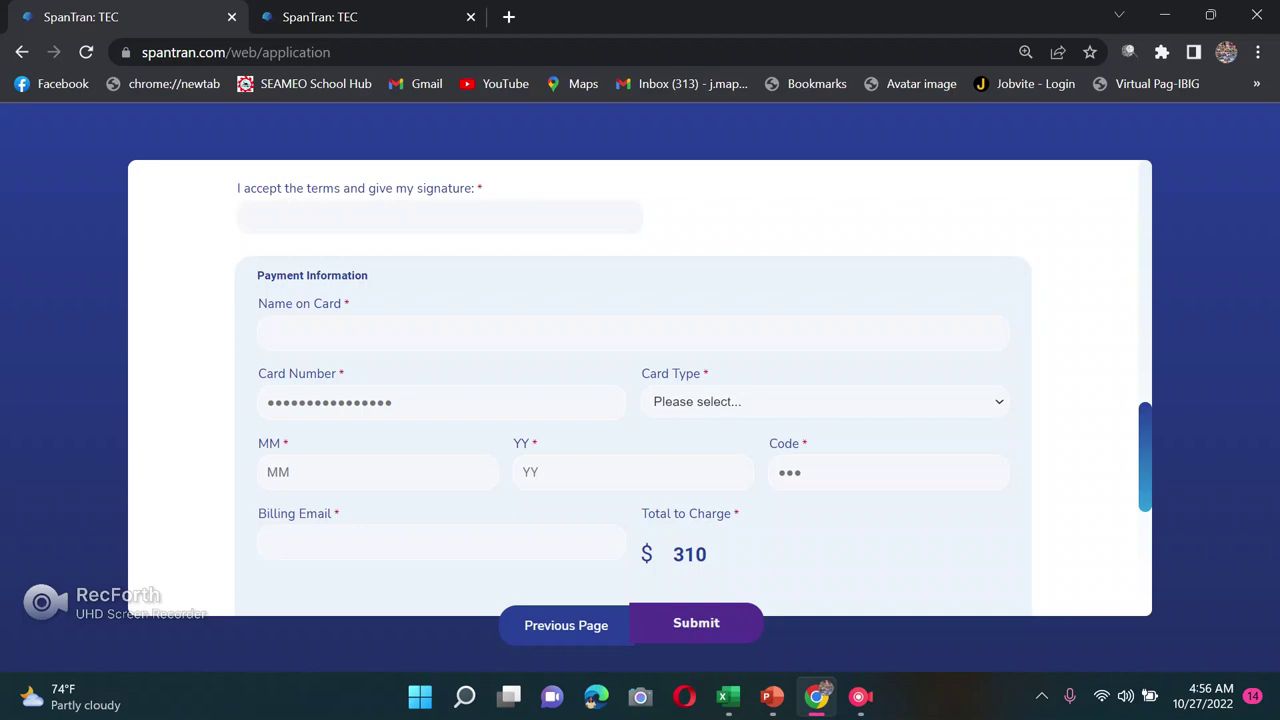
click(630, 333)
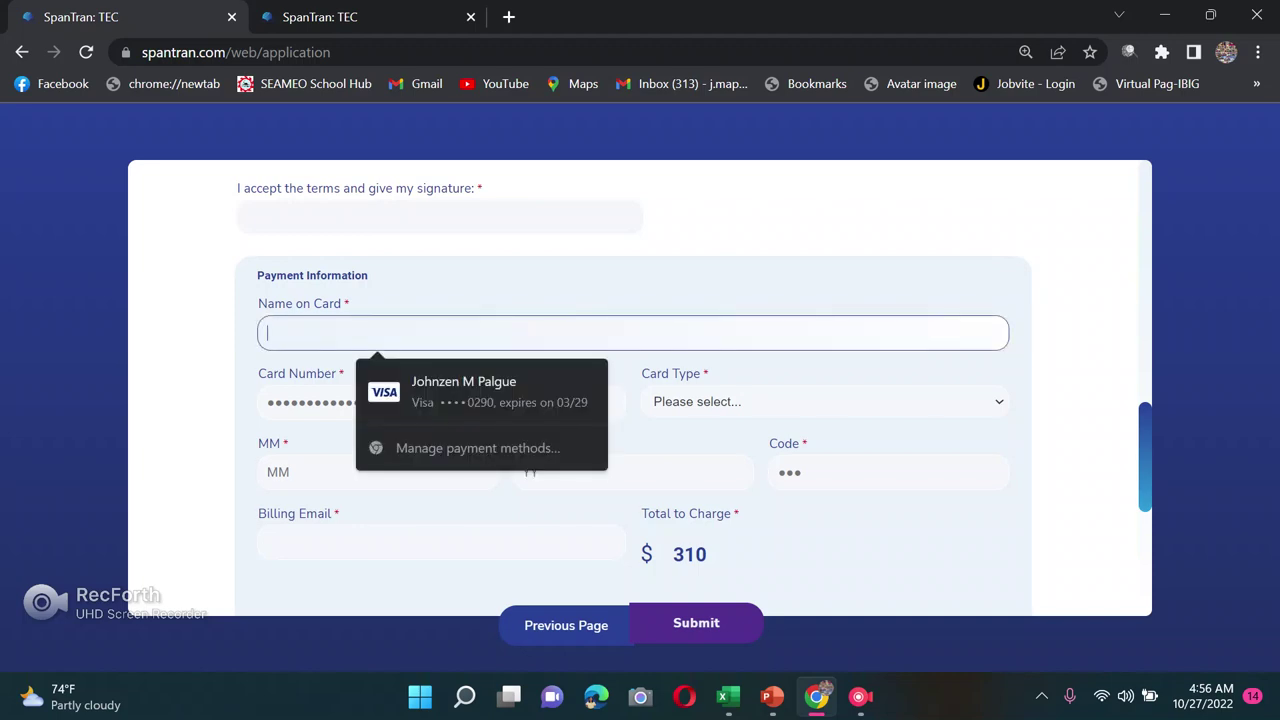
Step: Enter the cardholder name in Name on Card and set the card type to Visa
text(uygyu)
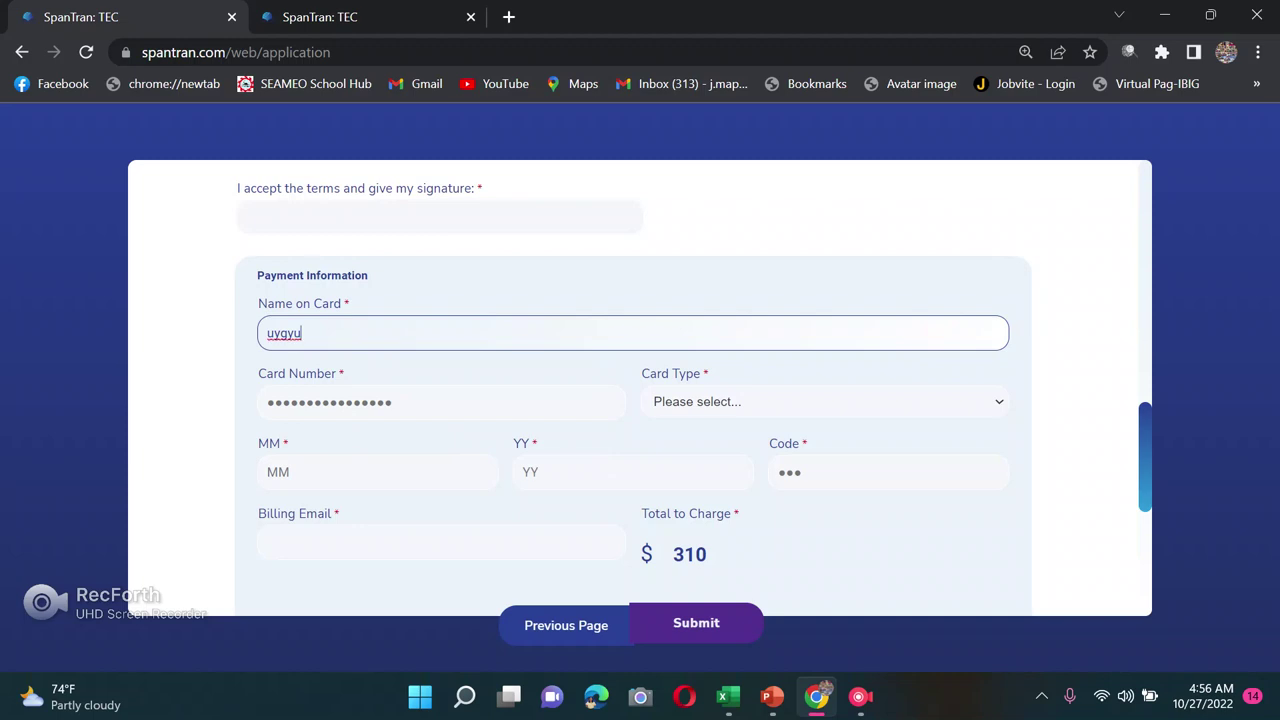
key(Tab)
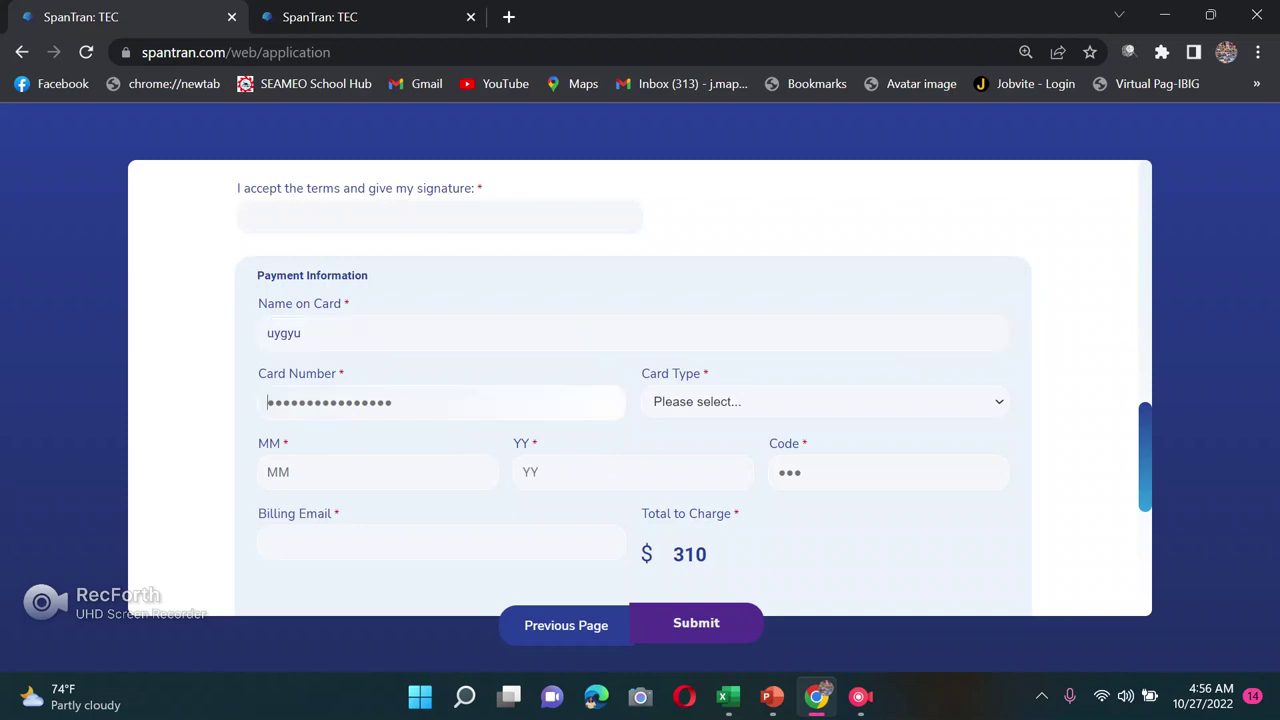
key(Tab)
key(alt+Down)
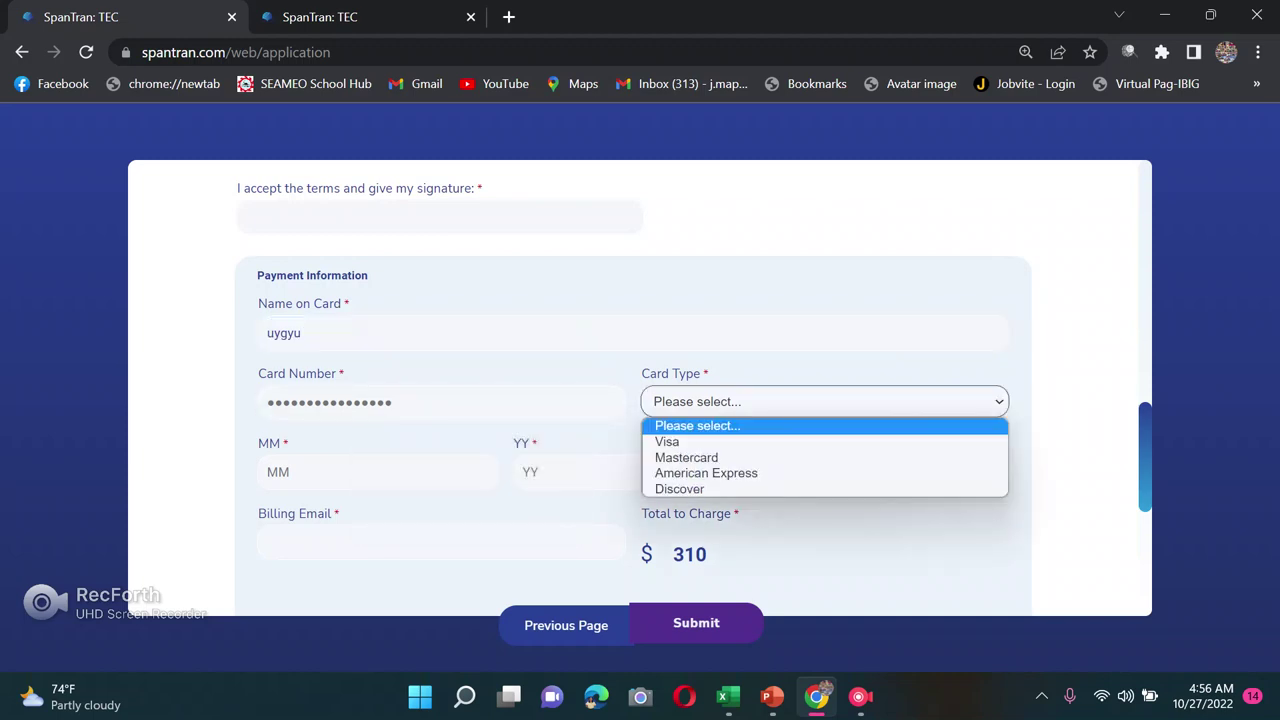
key(Down)
key(Return)
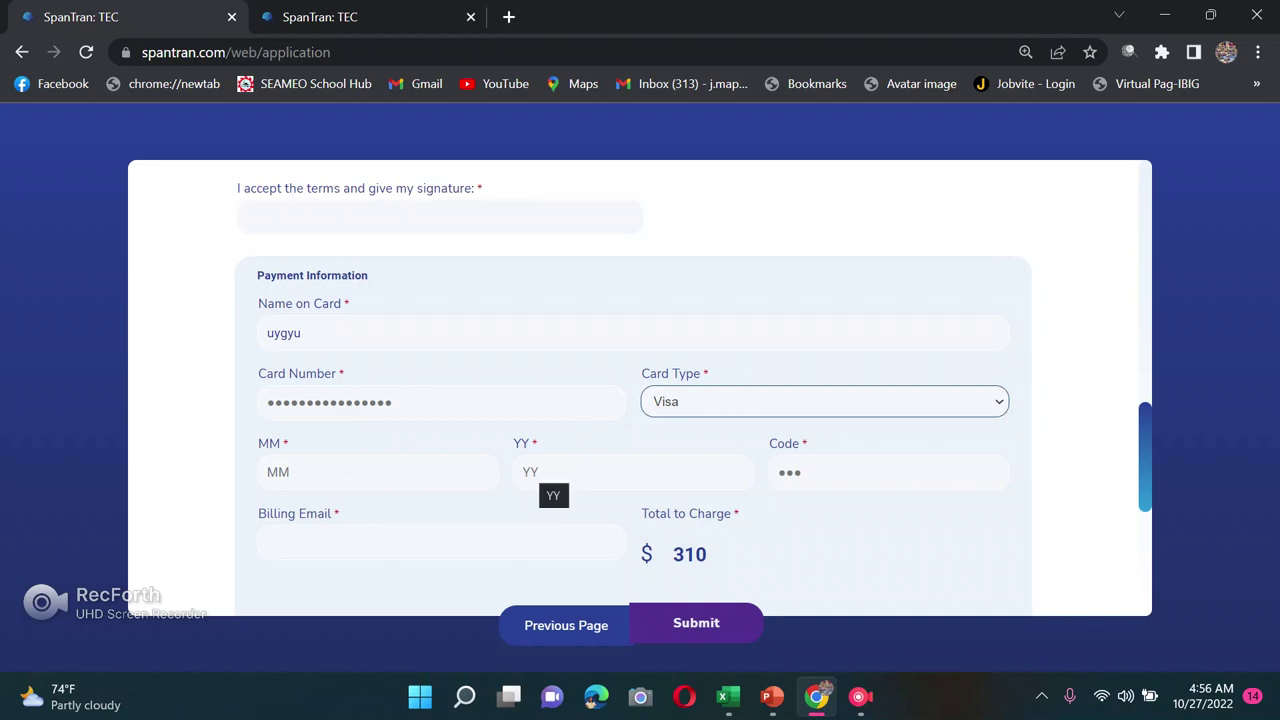
Step: Move into the security code and billing email fields and review the payment form
click(778, 472)
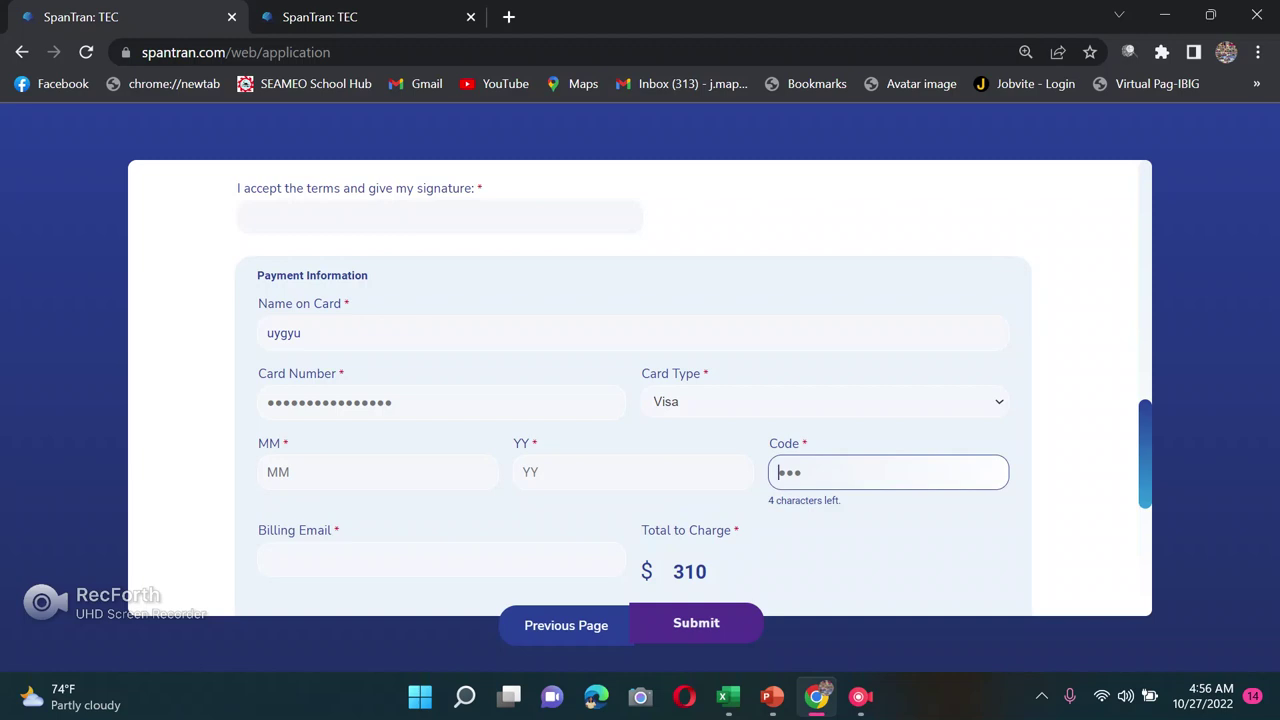
scroll(640, 400, down, 2)
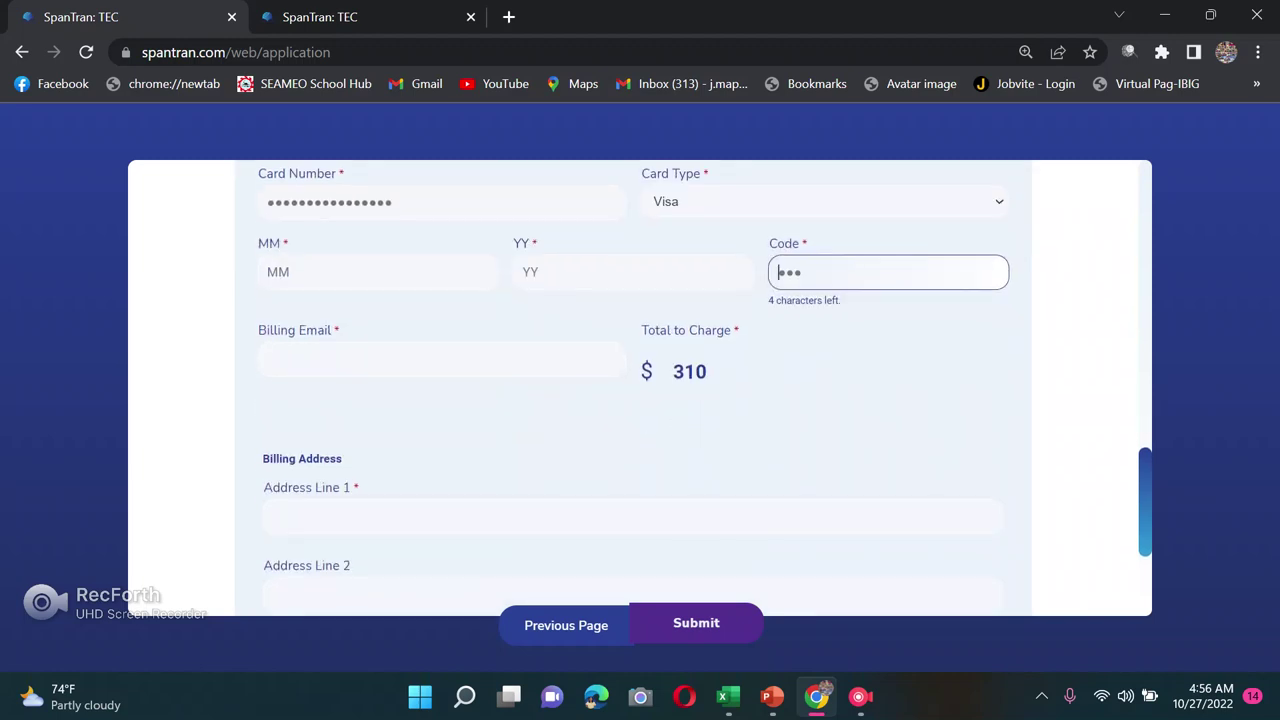
click(440, 358)
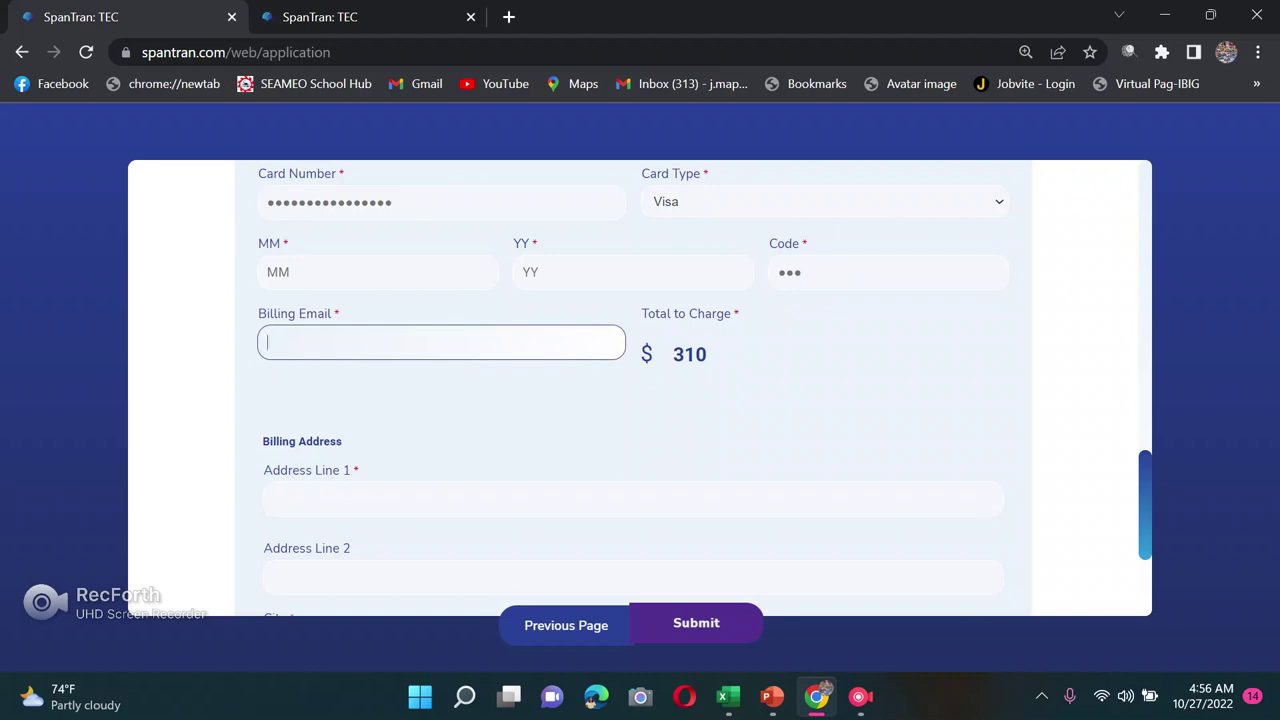
scroll(640, 390, down, 1)
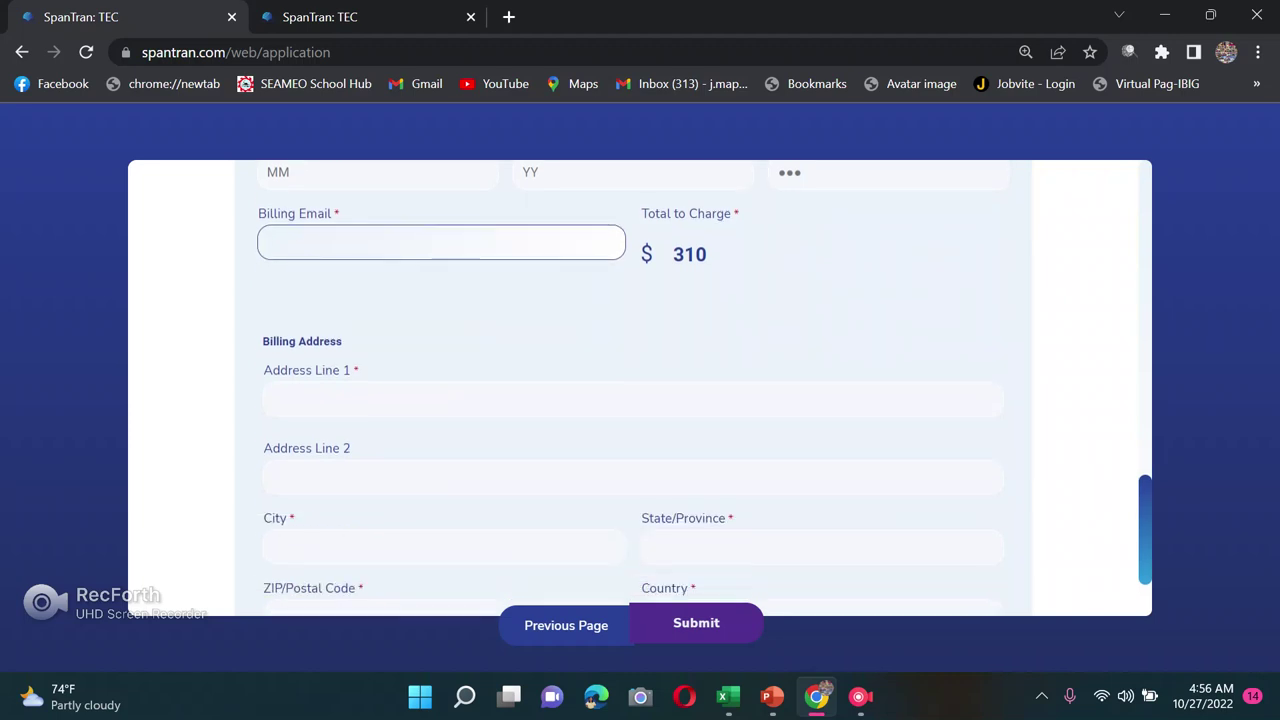
scroll(640, 390, down, 1)
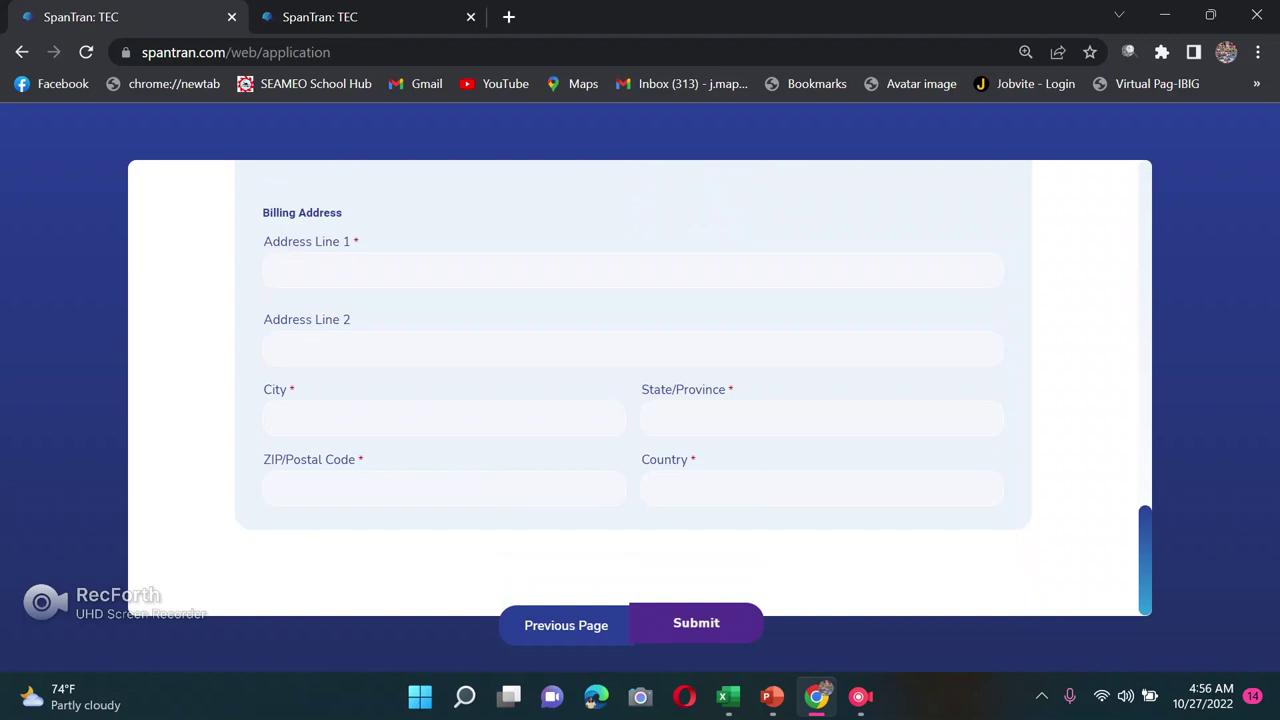
scroll(640, 390, up, 6)
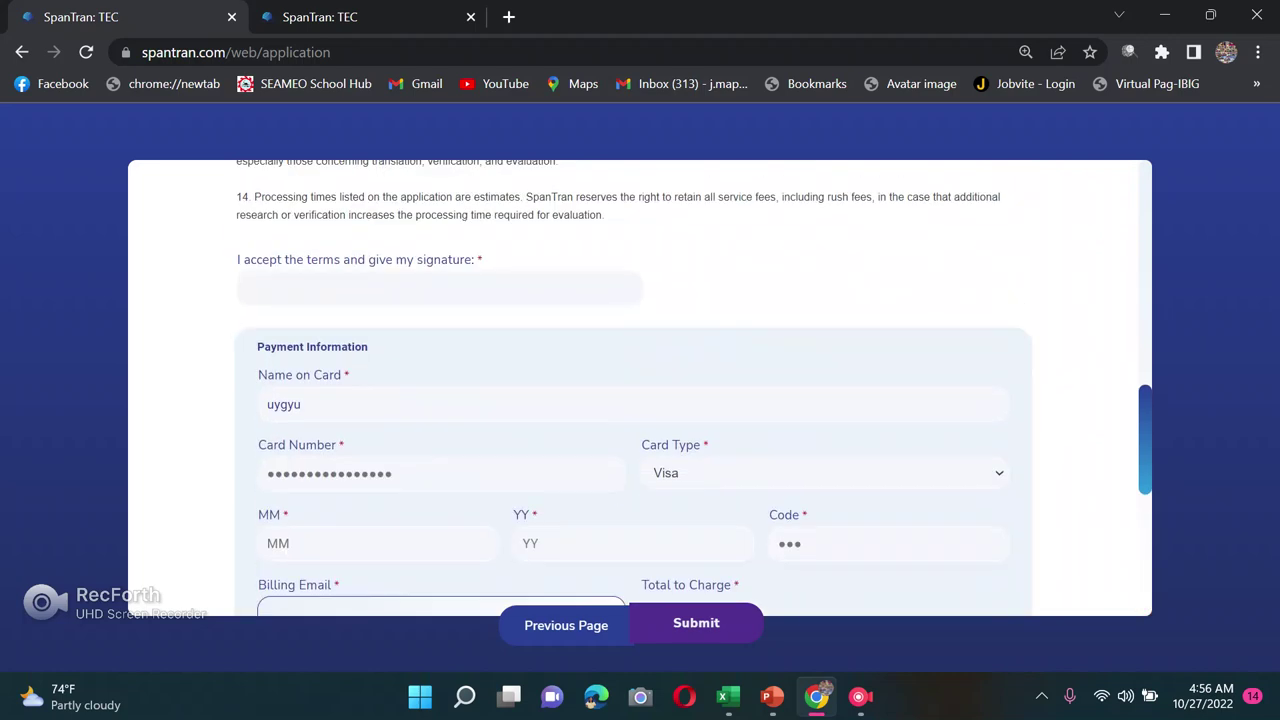
Step: Add a blank second credential entry below the Bachelor of Secondary Education credential
scroll(640, 390, up, 3)
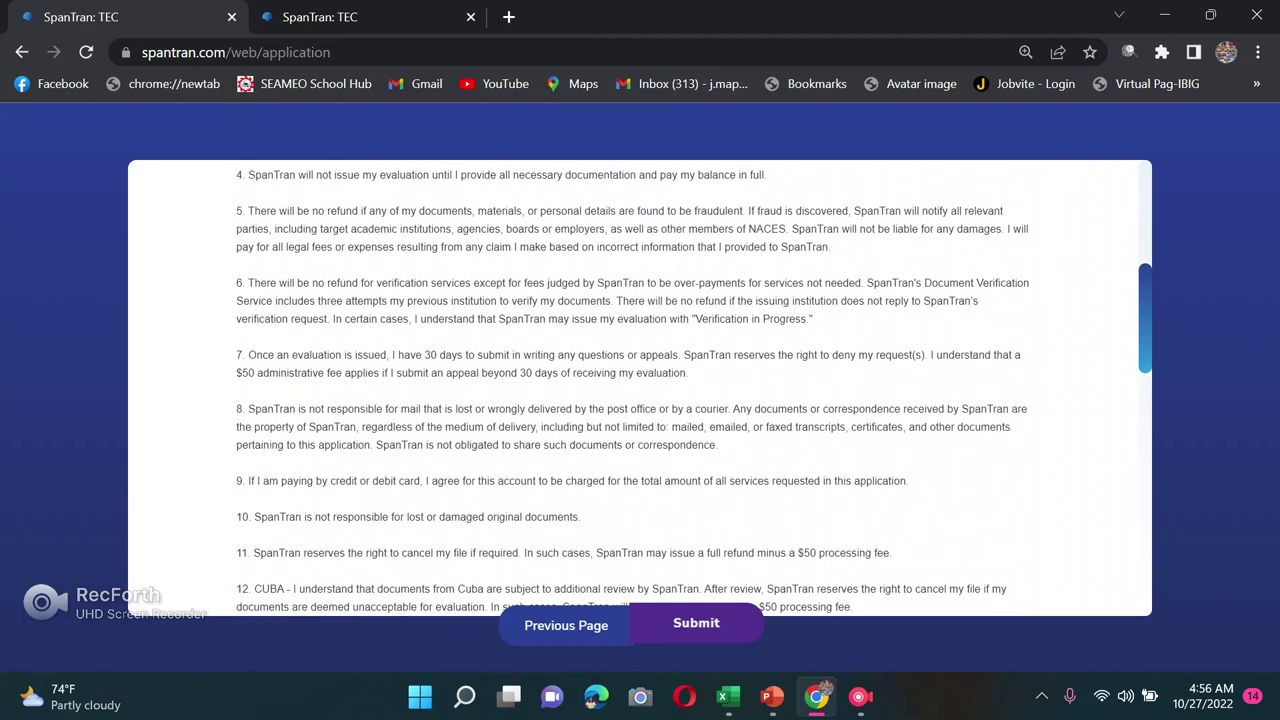
scroll(640, 390, up, 2)
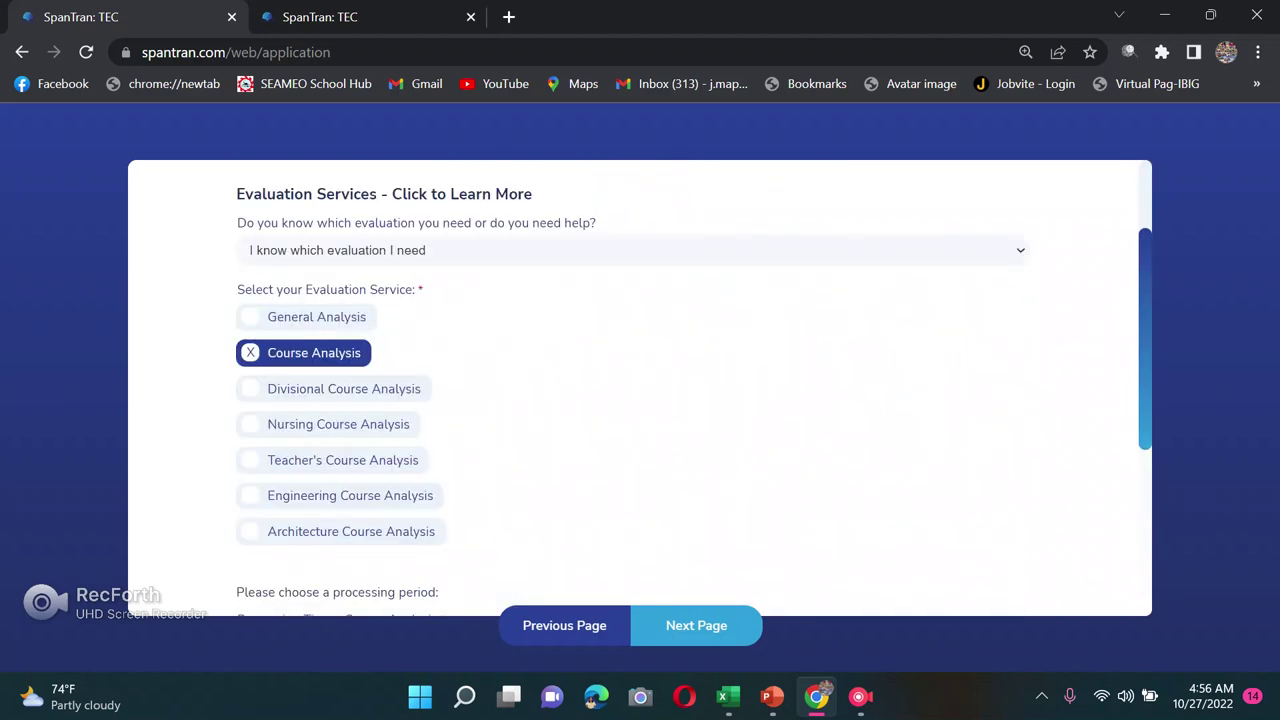
scroll(640, 390, down, 10)
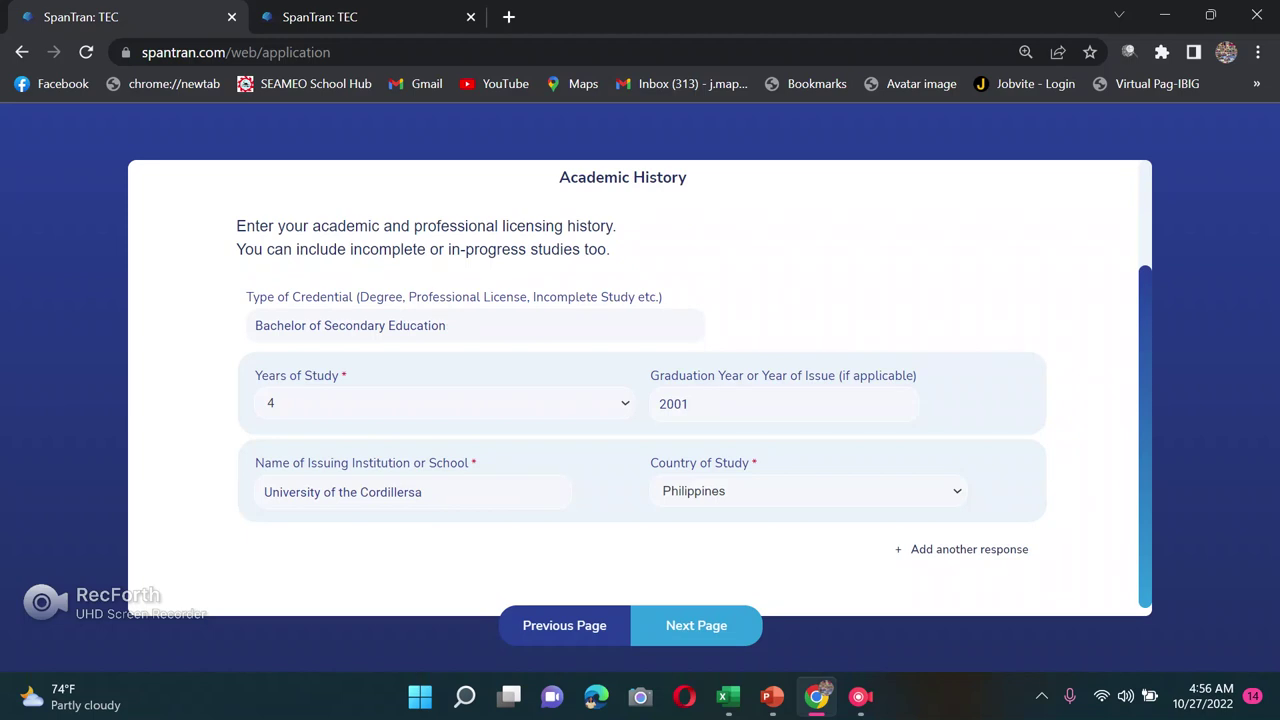
scroll(640, 390, down, 1)
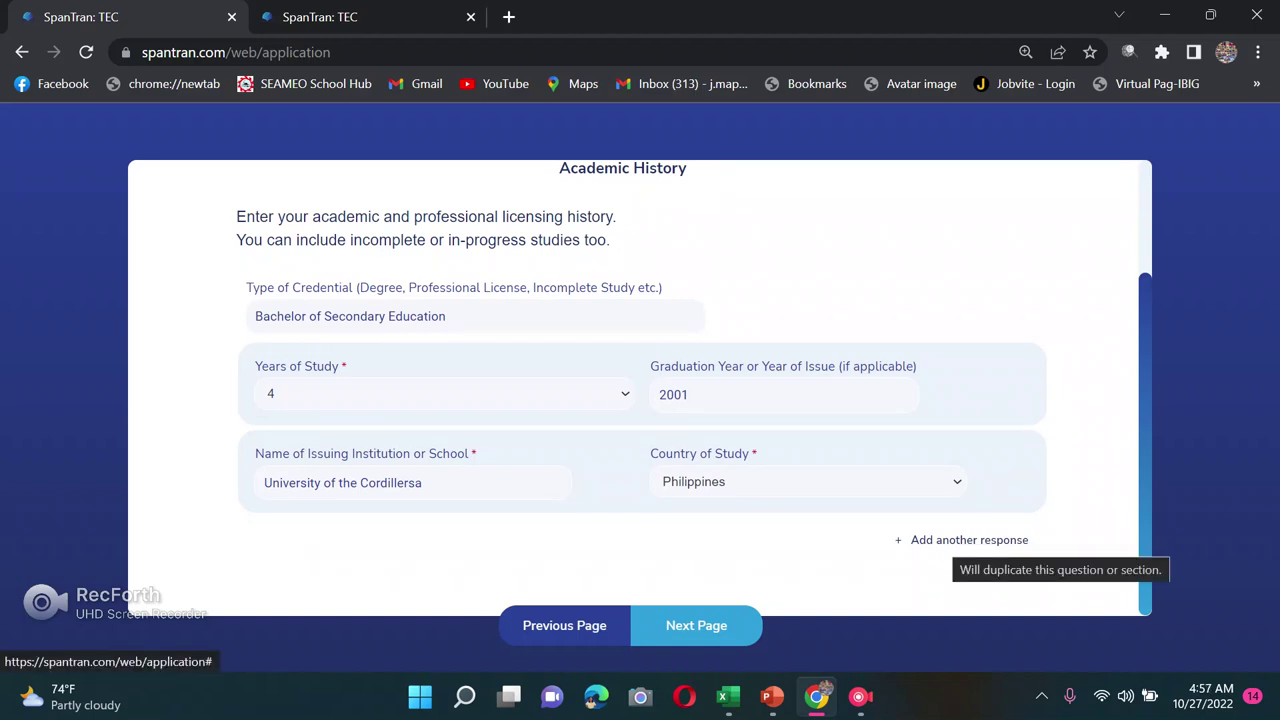
click(969, 540)
scroll(640, 390, down, 3)
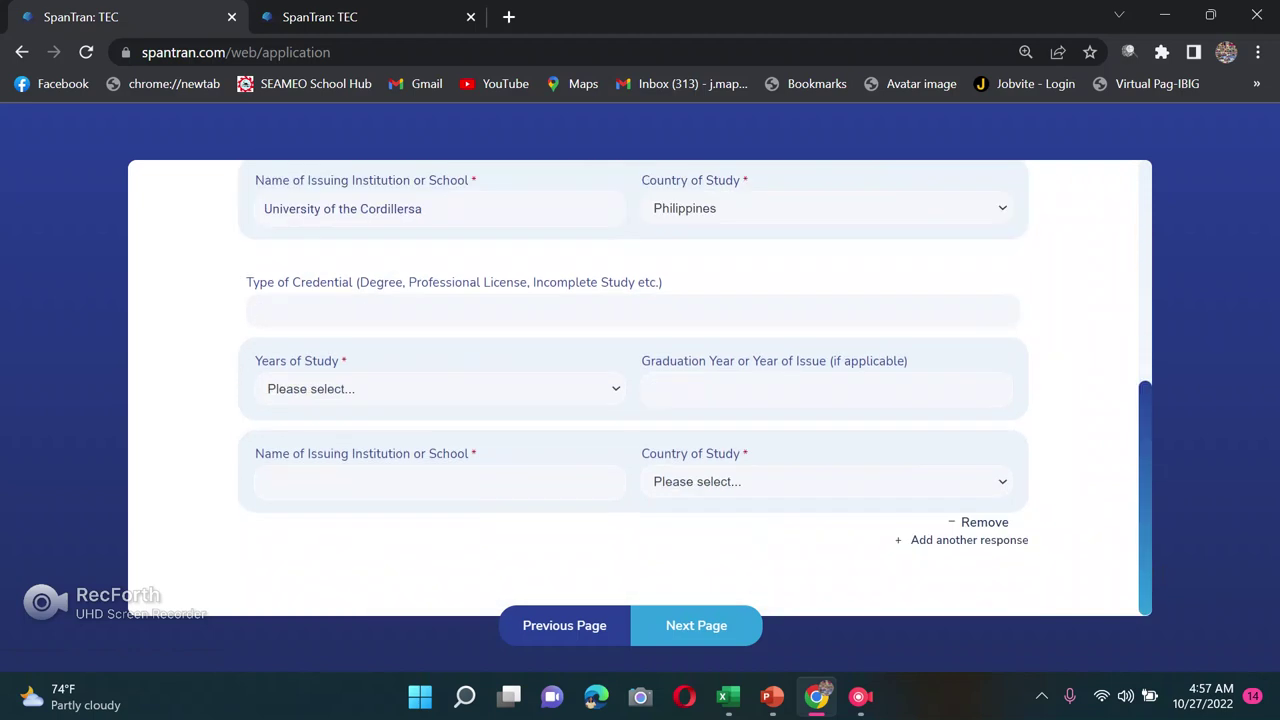
Step: Enter 'Master of Arts in Educational Management' as the second credential's type
scroll(640, 390, up, 1)
click(260, 410)
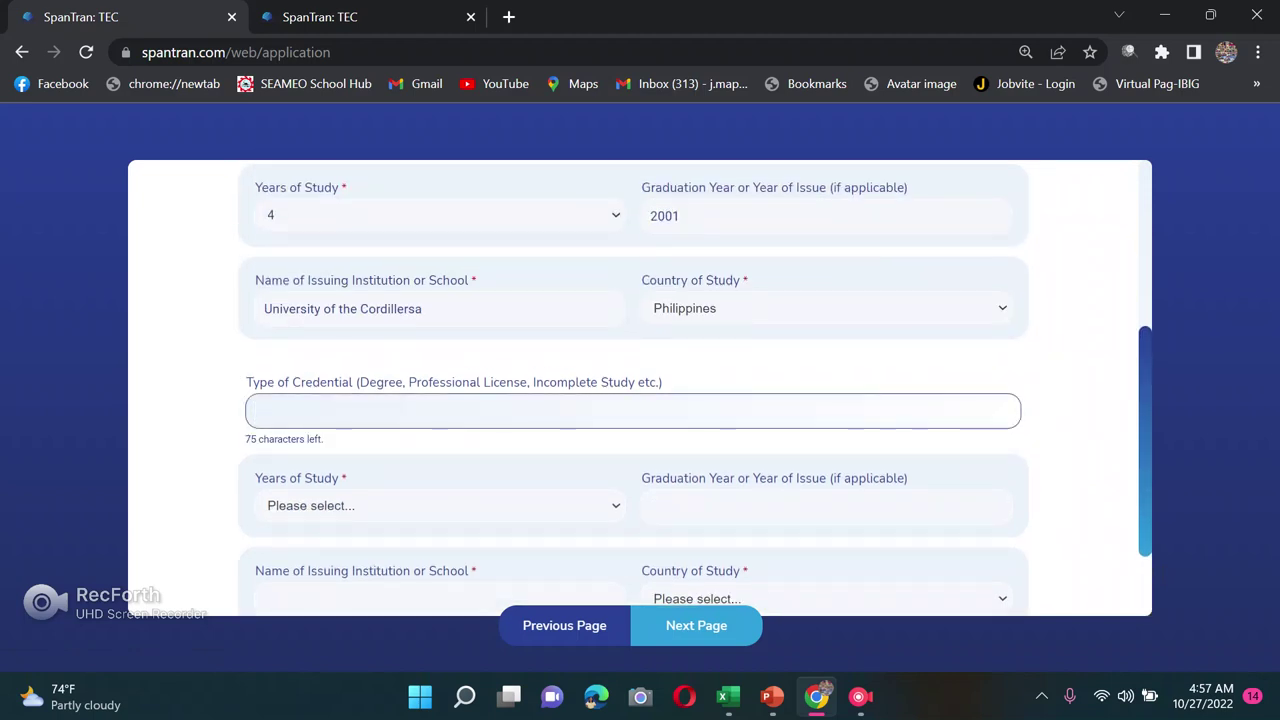
text(Master )
text(in)
key(BackSpace)
key(BackSpace)
key(BackSpace)
text(of Arts in Educational Management)
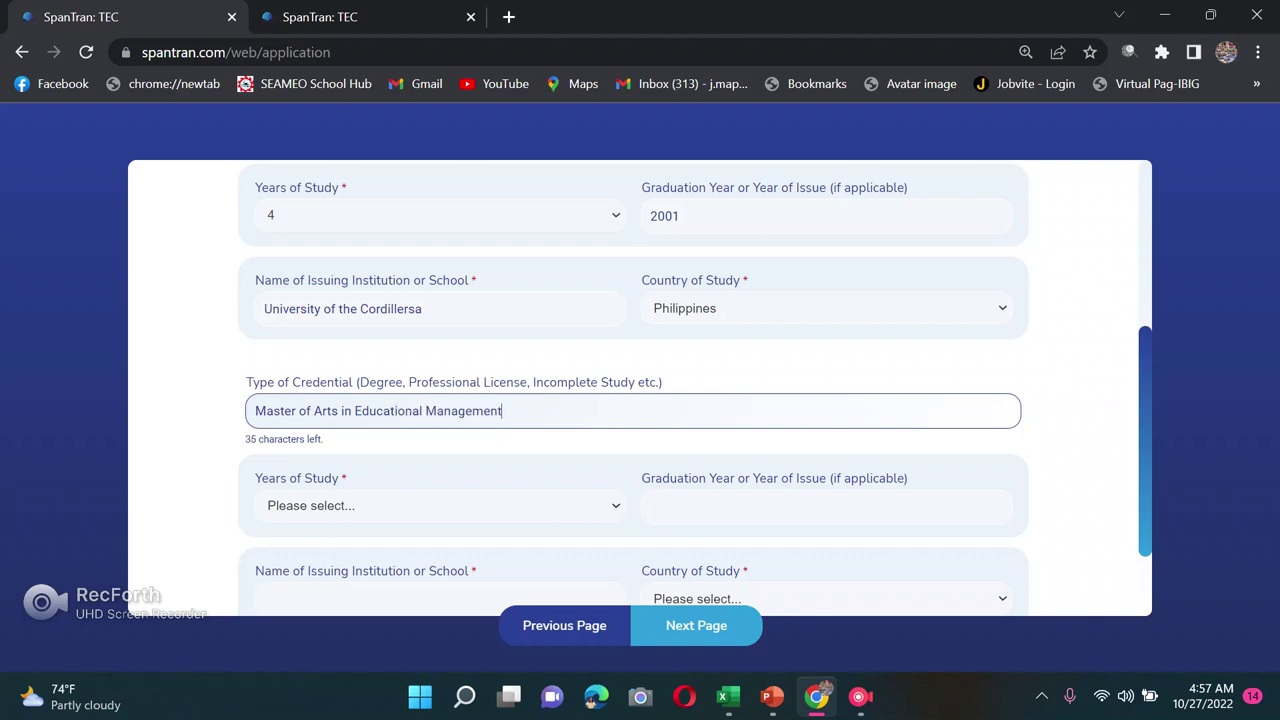
Step: Set years of study to 4, graduation year 2014, and institution 'cszc'
click(440, 505)
click(330, 259)
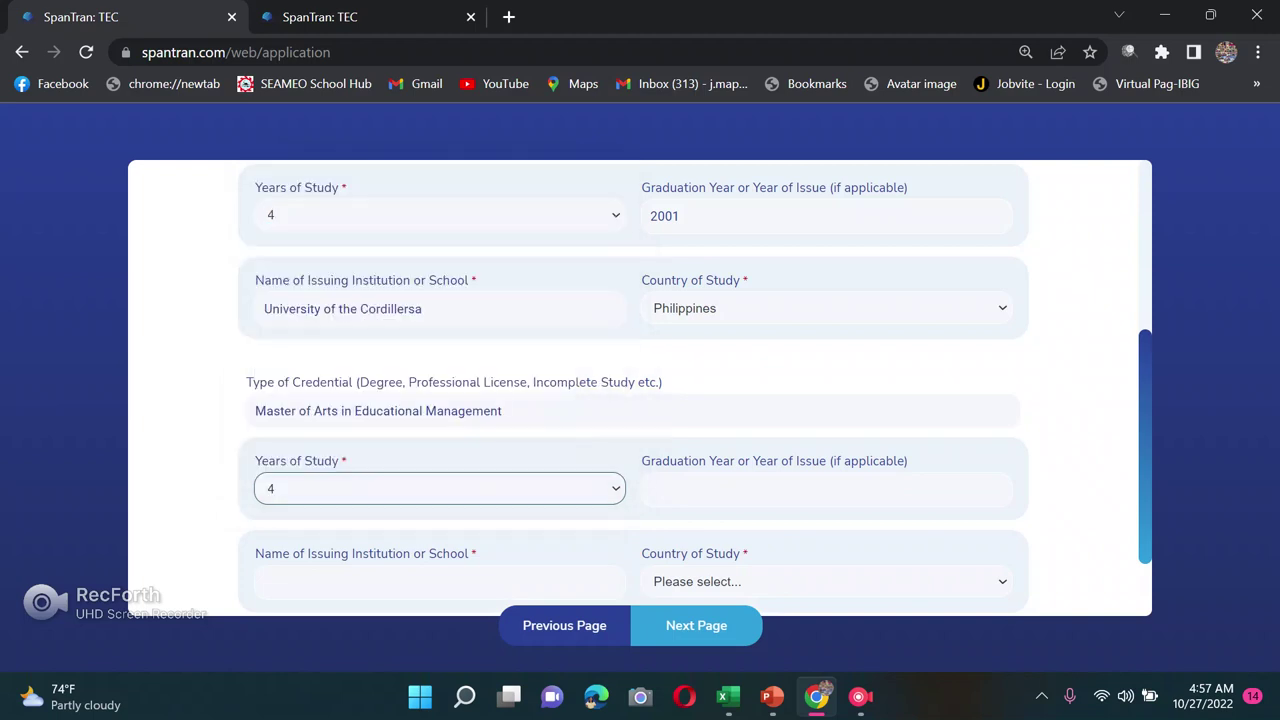
key(Tab)
text(2)
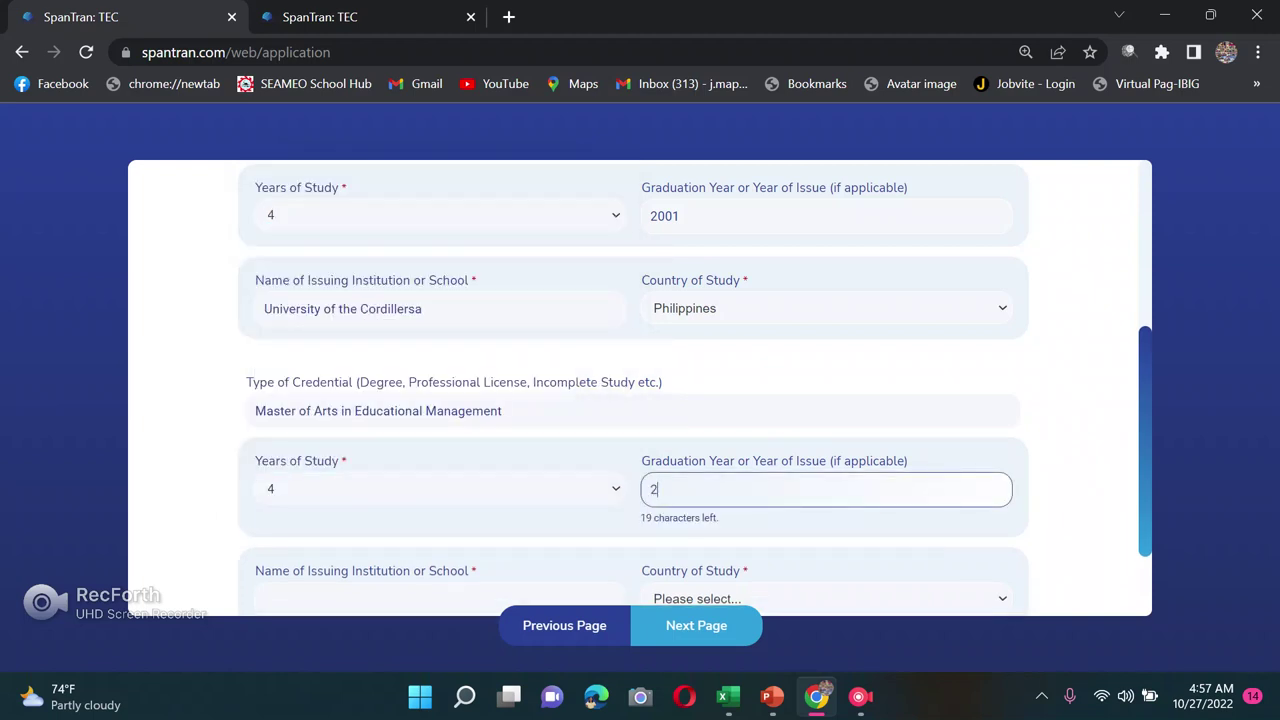
text(014)
scroll(640, 390, down, 1)
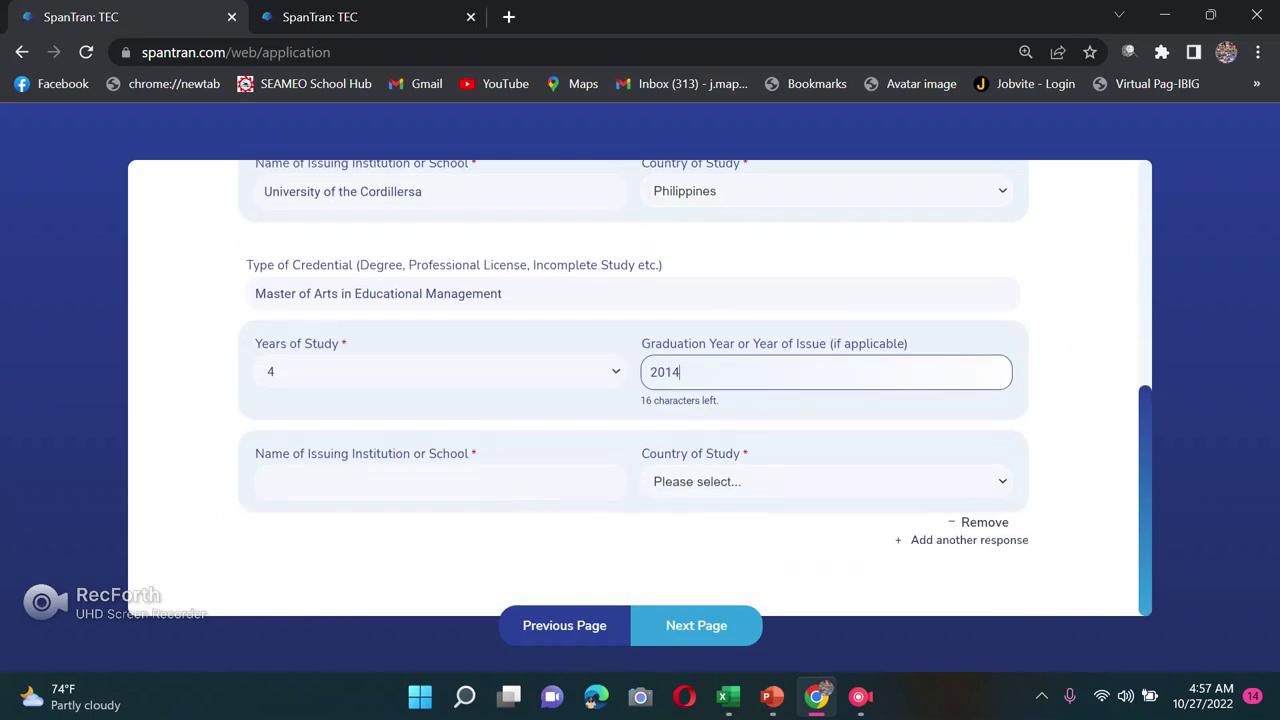
key(Tab)
text(cszc)
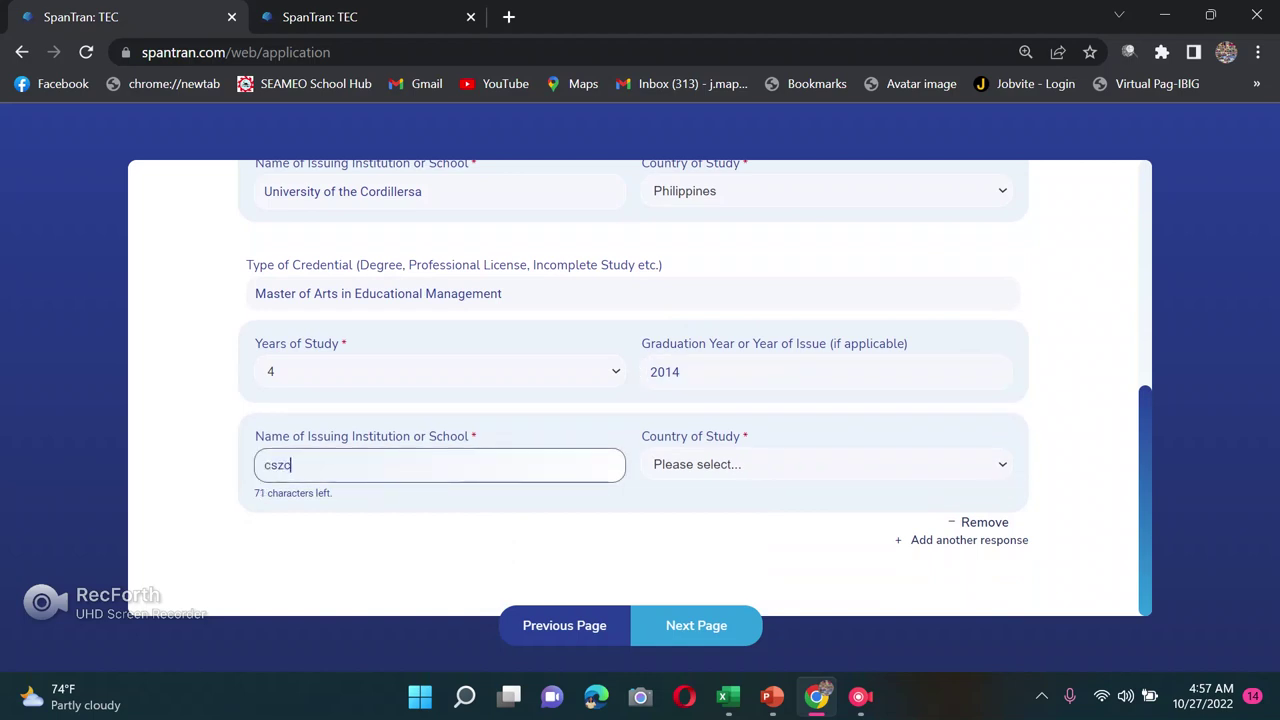
Step: Choose Philippines as country of study and add a third credential section
click(720, 462)
text(ph)
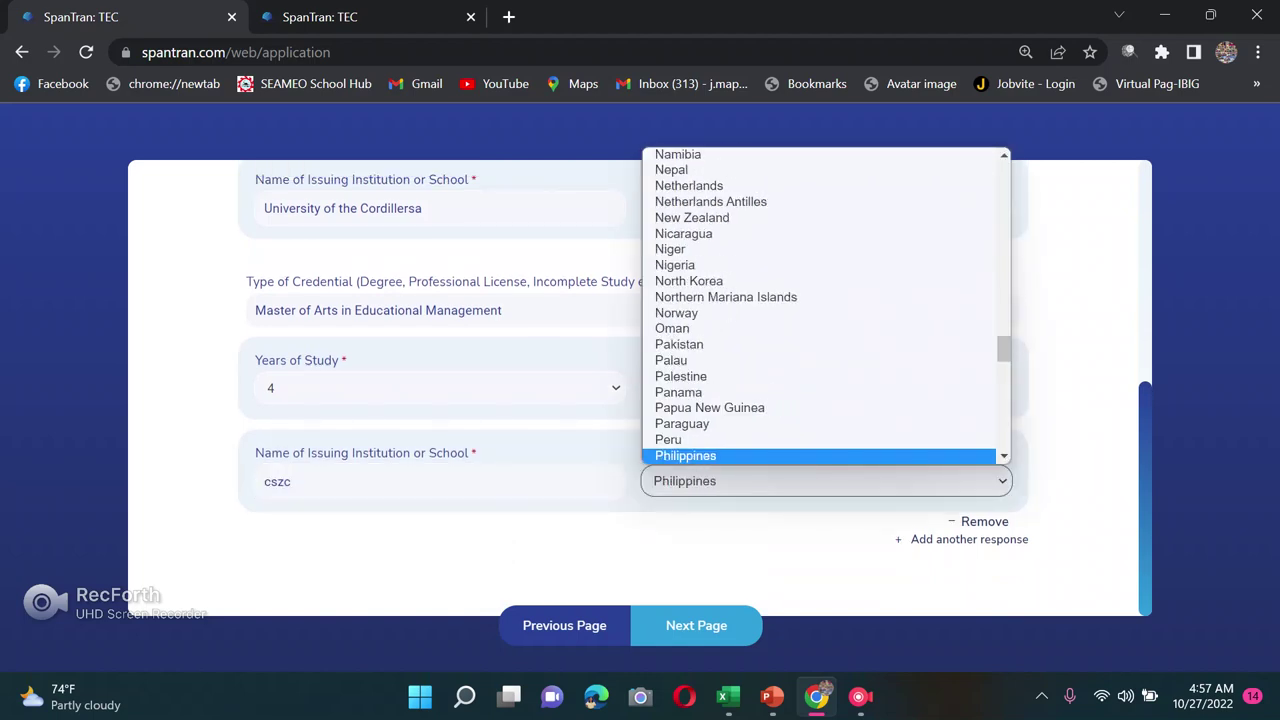
key(Return)
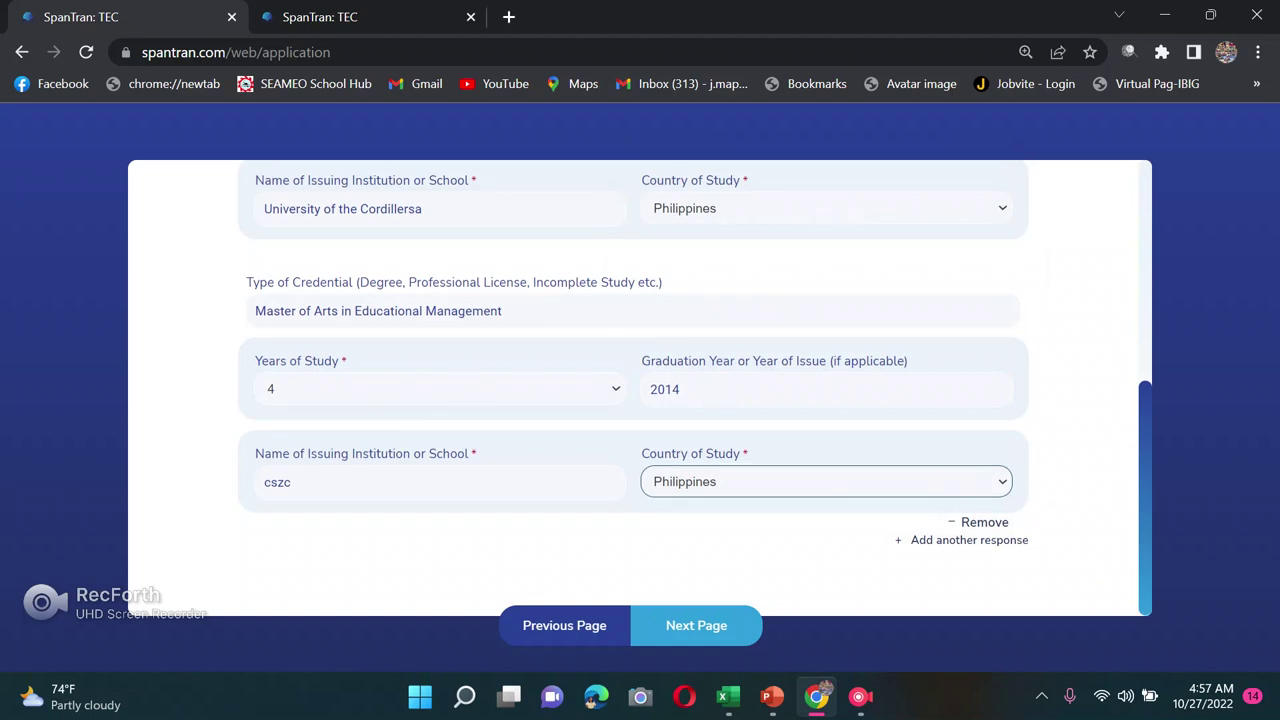
click(969, 540)
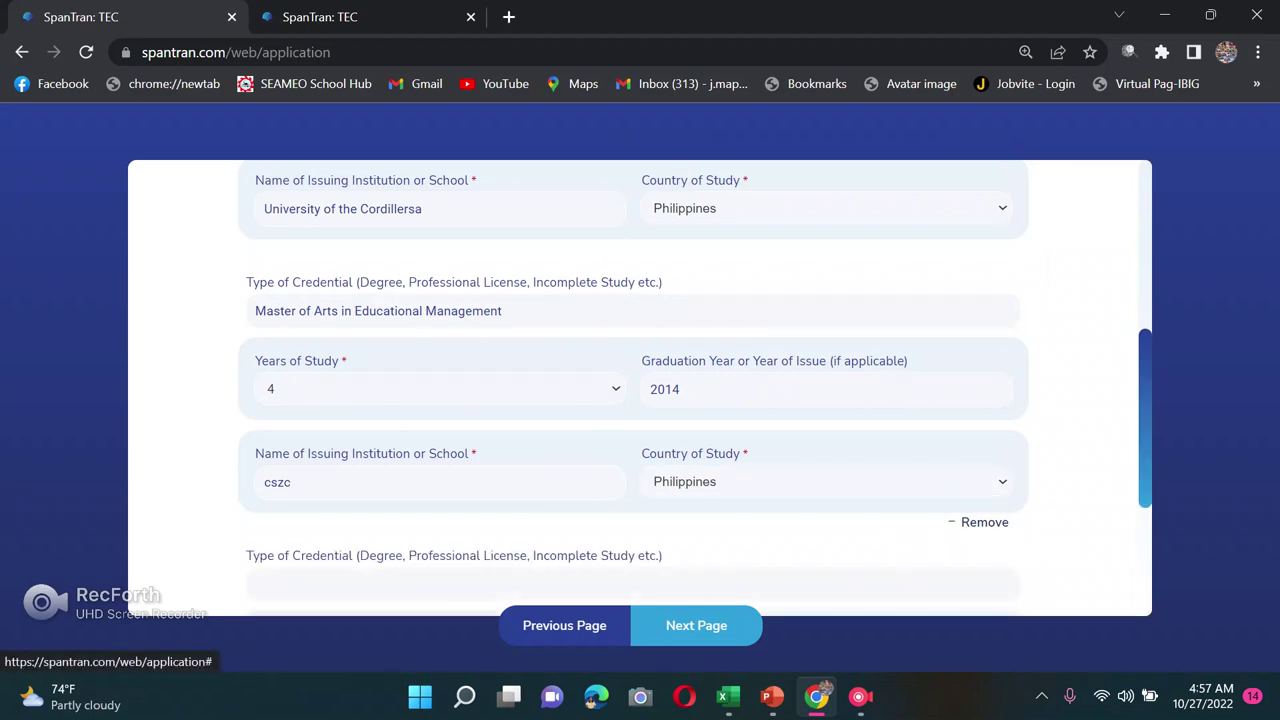
Step: Enter 'Doctor of Education' as the third credential with 4 years of study
scroll(969, 540, down, 2)
click(256, 384)
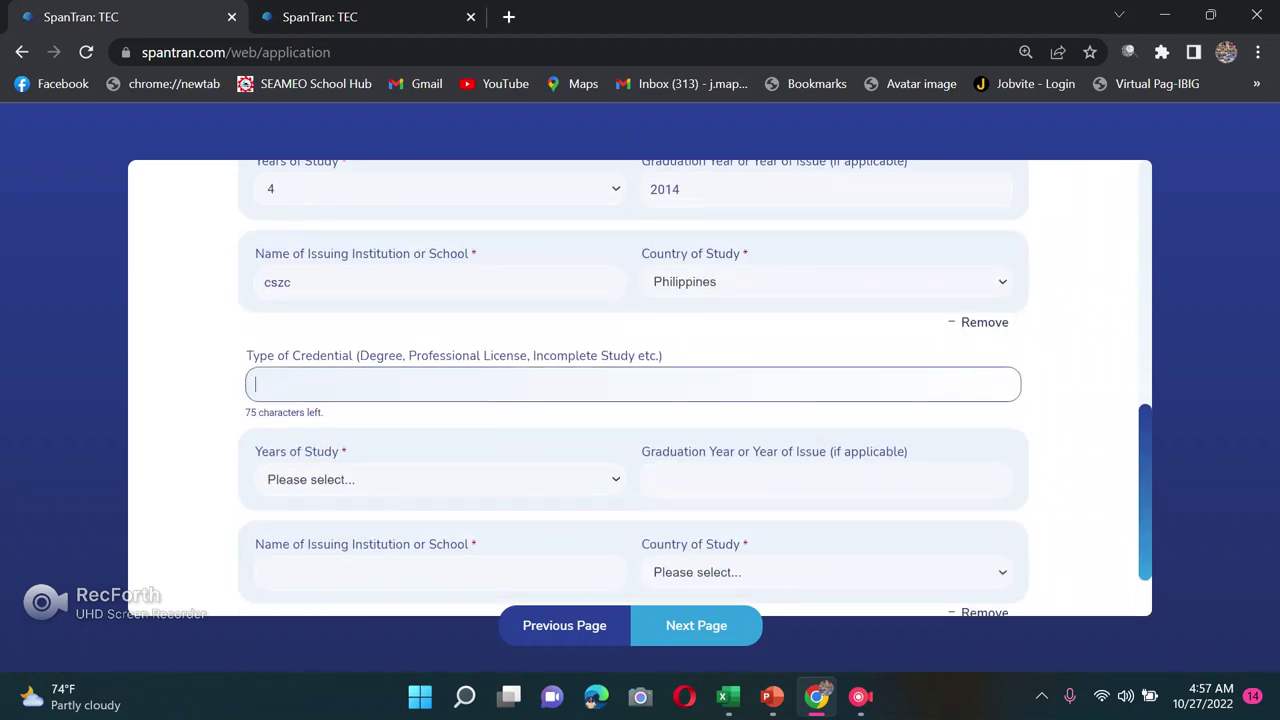
text(Doctor of Education)
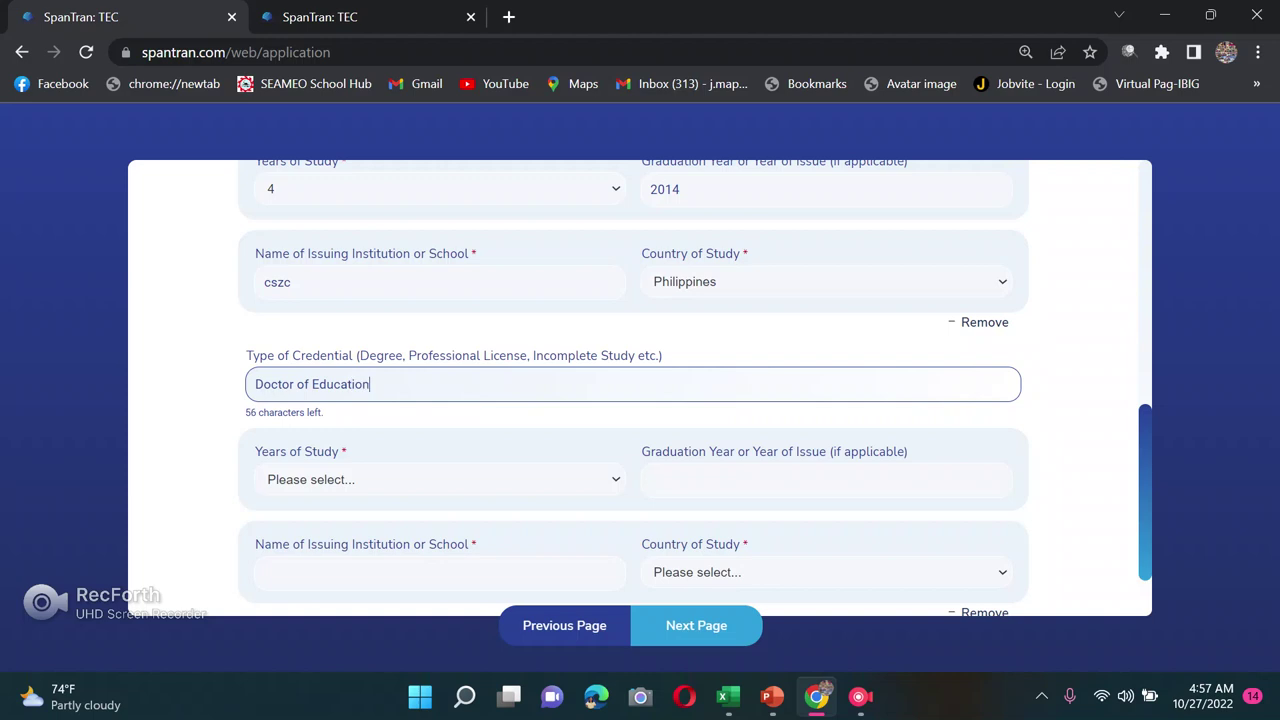
scroll(640, 400, down, 1)
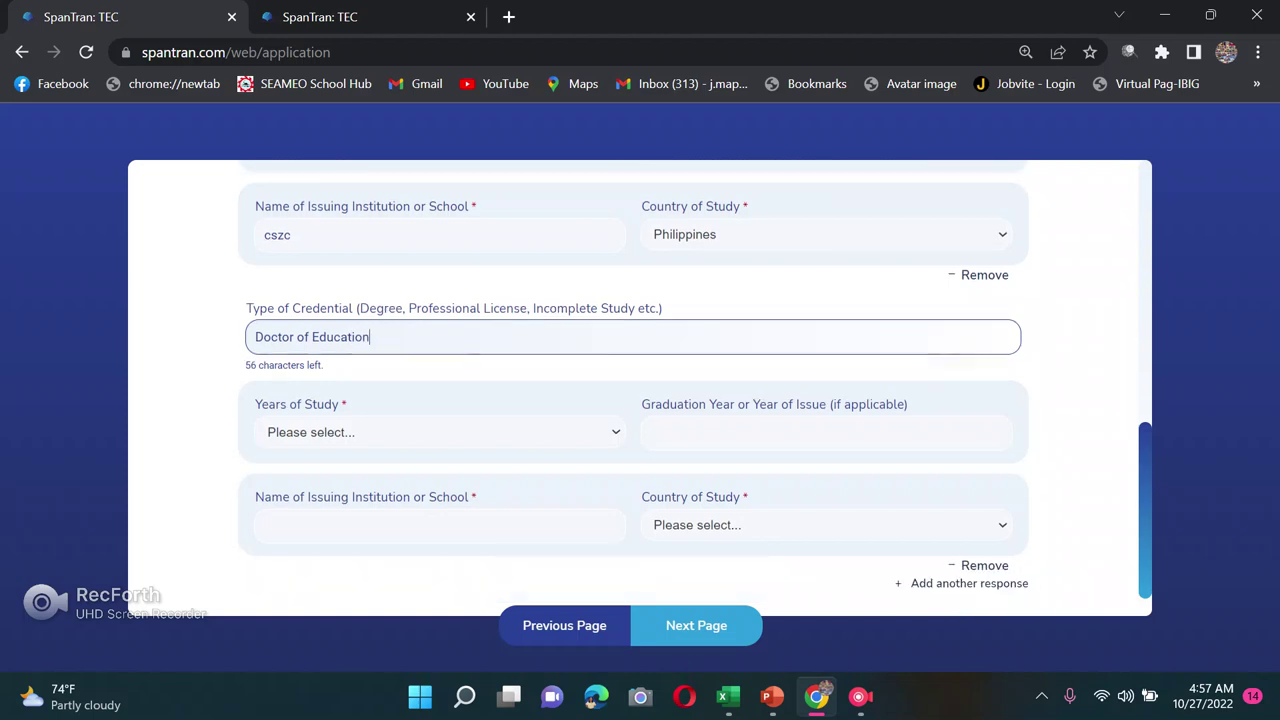
click(440, 388)
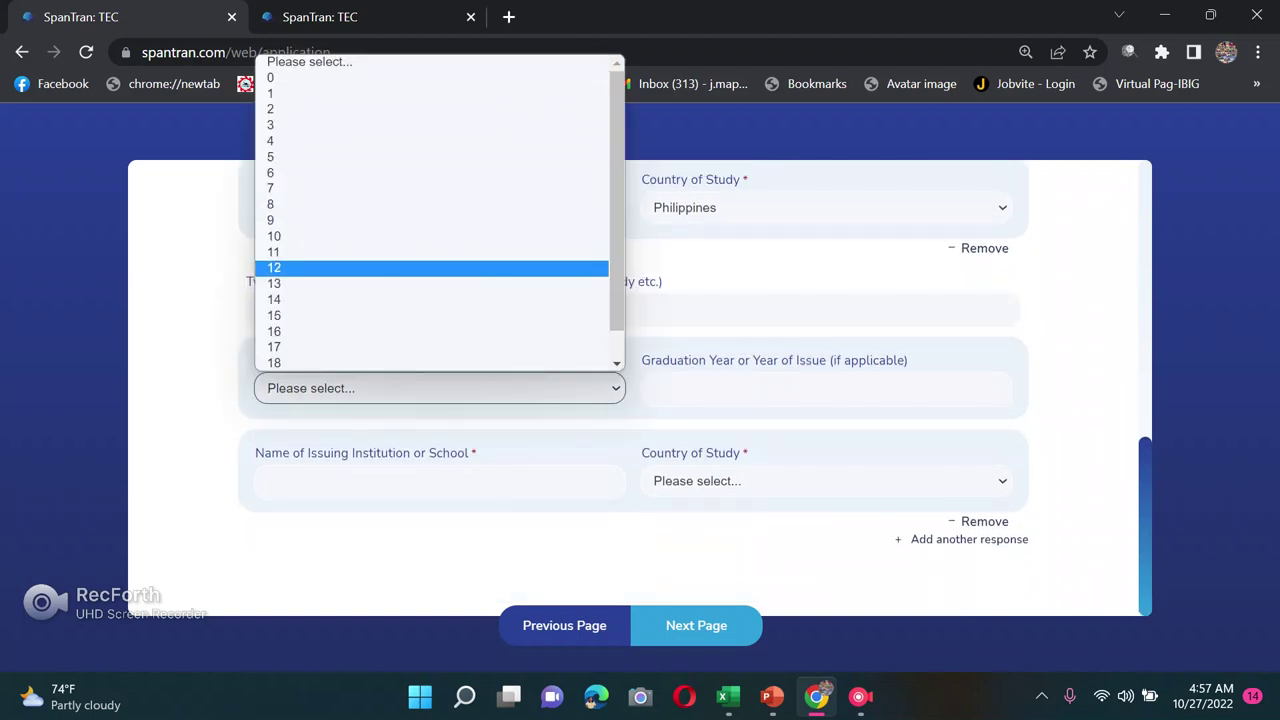
click(300, 141)
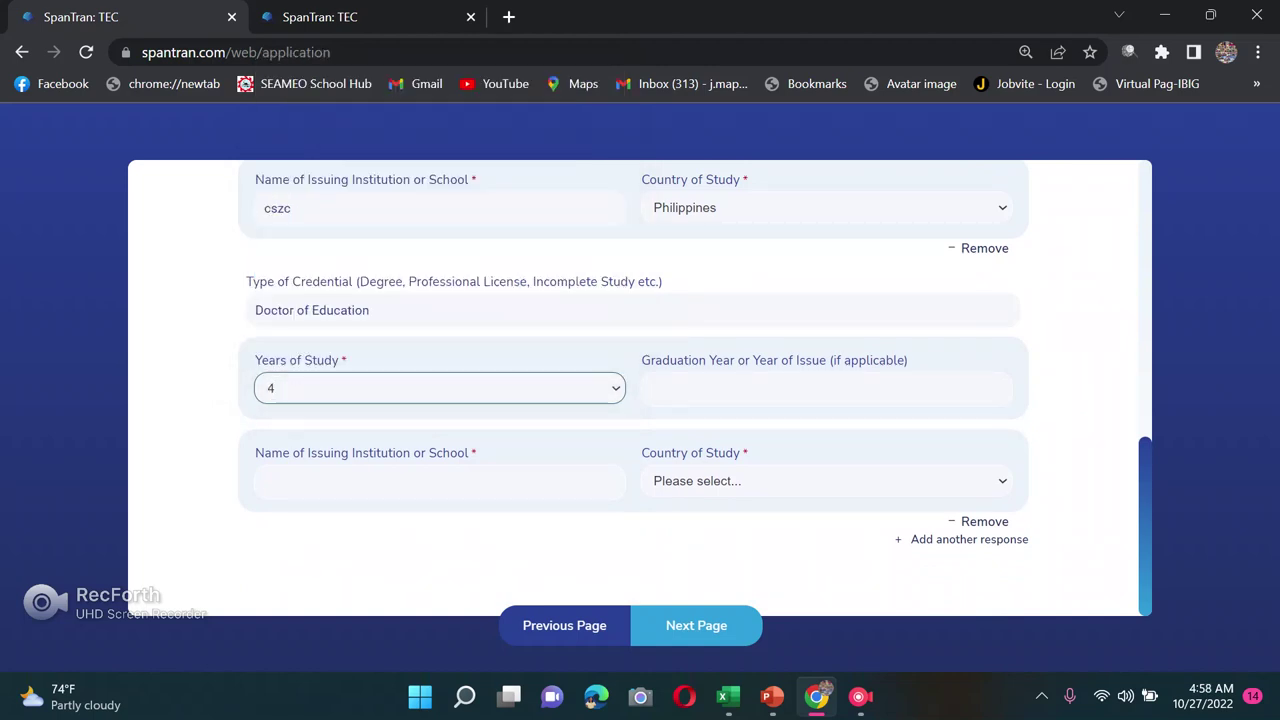
Step: Set graduation year 2018, institution 'adac', and country of study Philippines
click(700, 388)
text(2018)
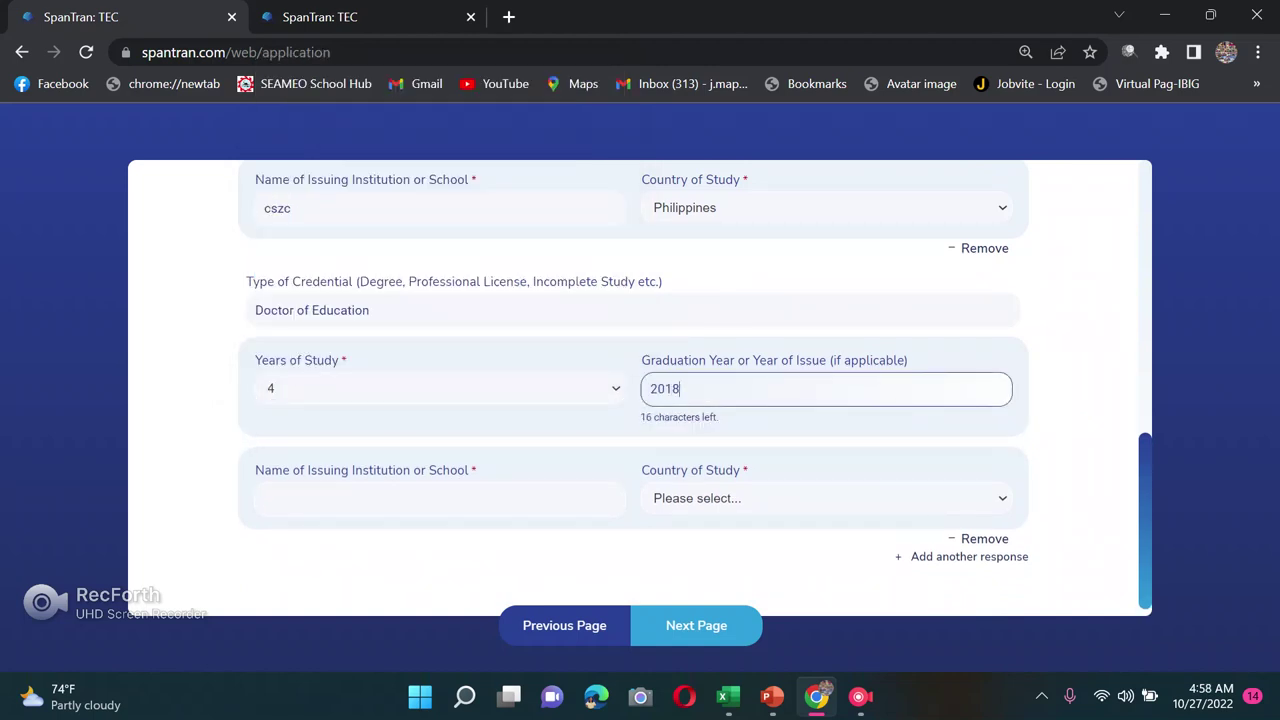
click(440, 498)
text(adac)
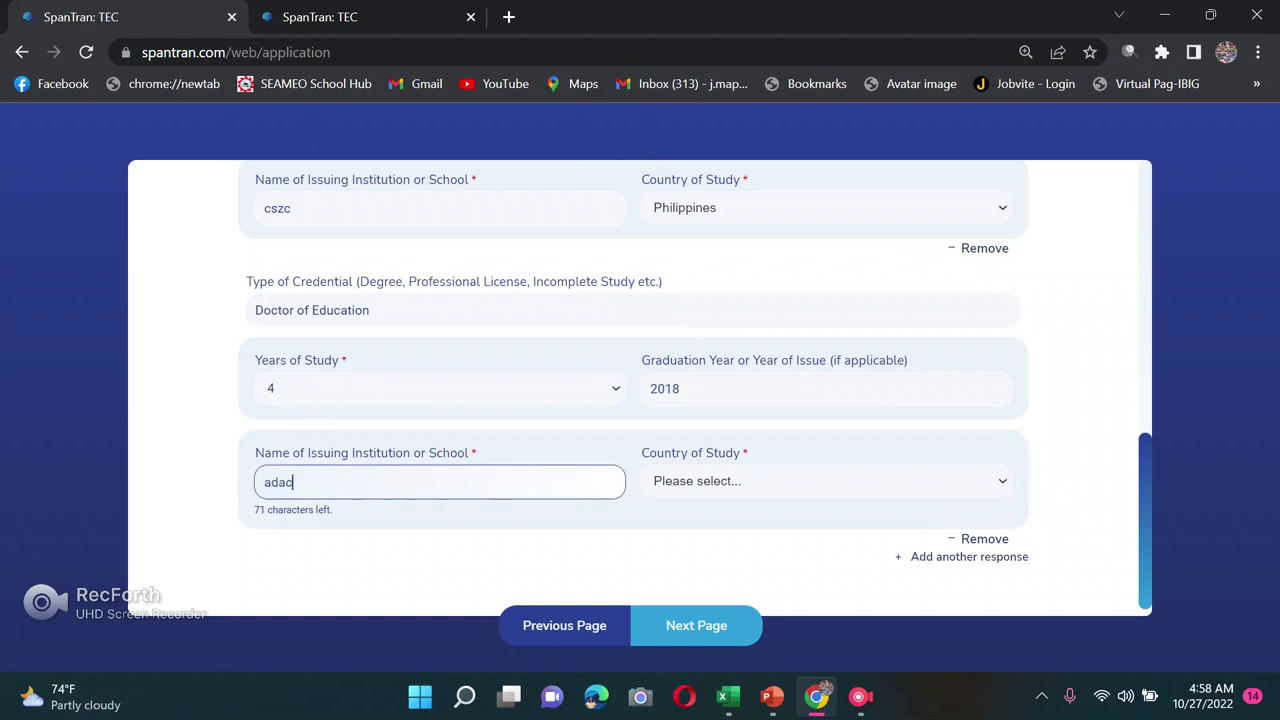
click(826, 481)
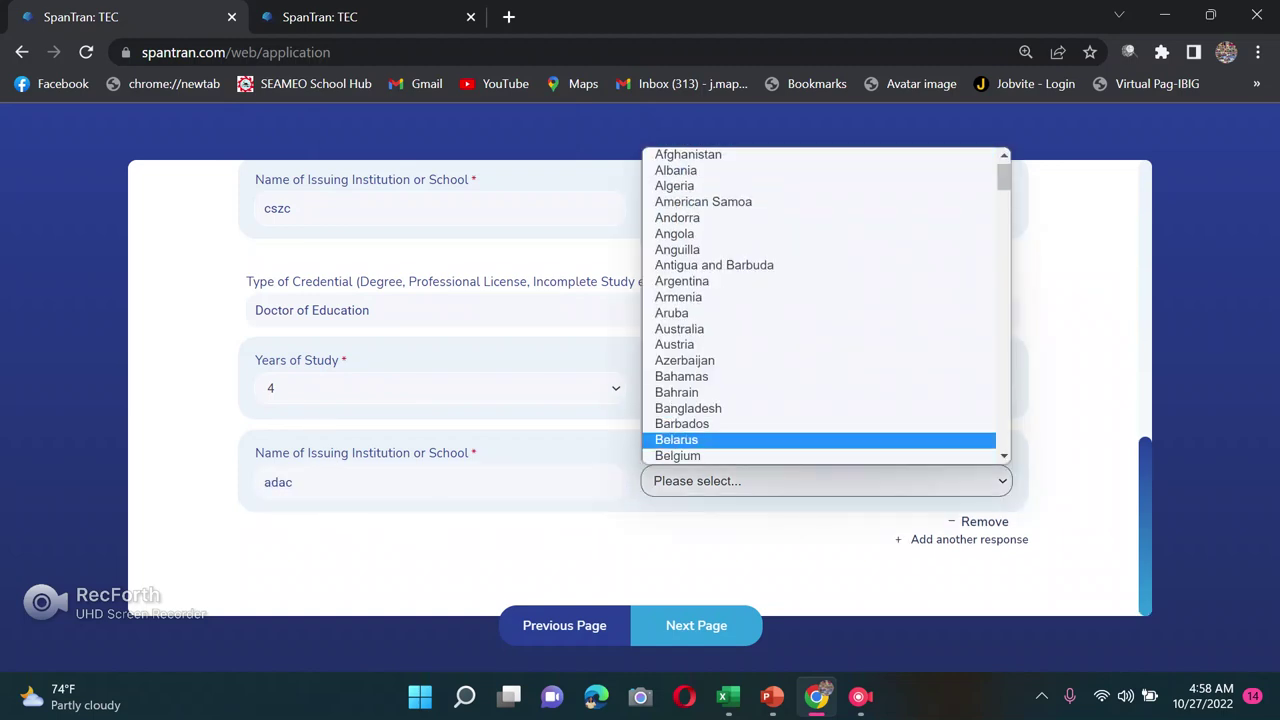
text(ph)
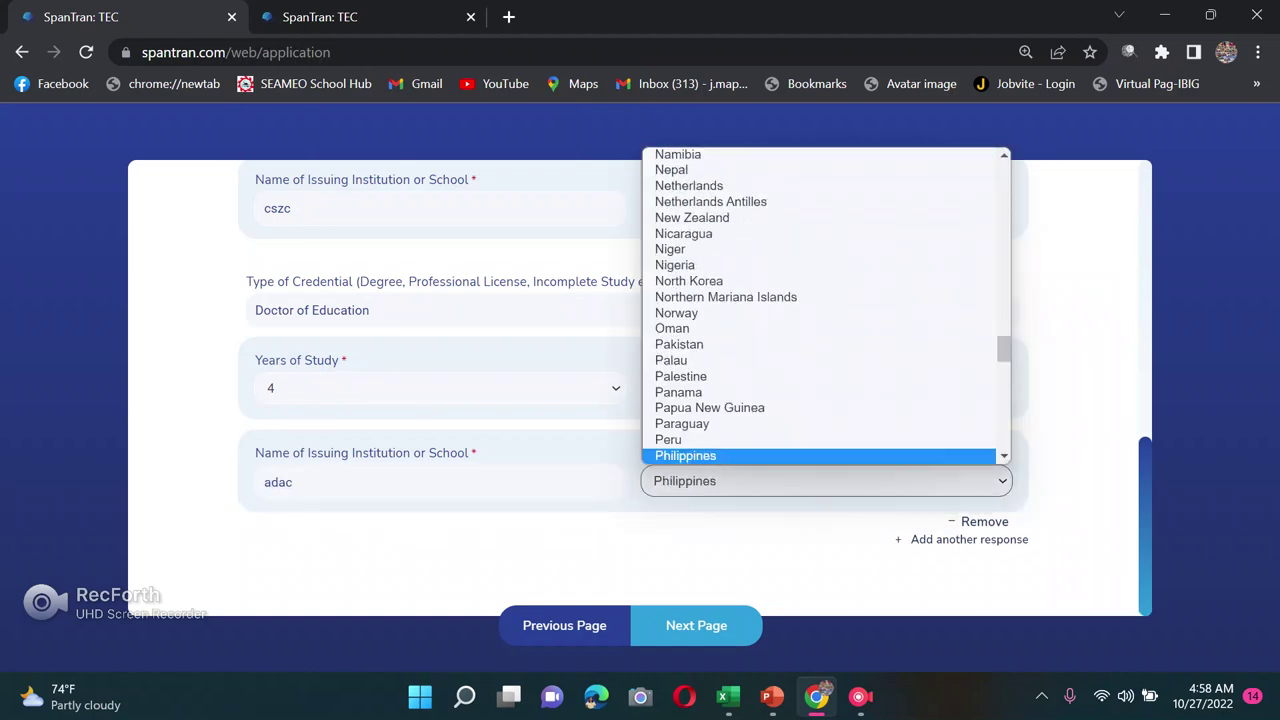
key(Return)
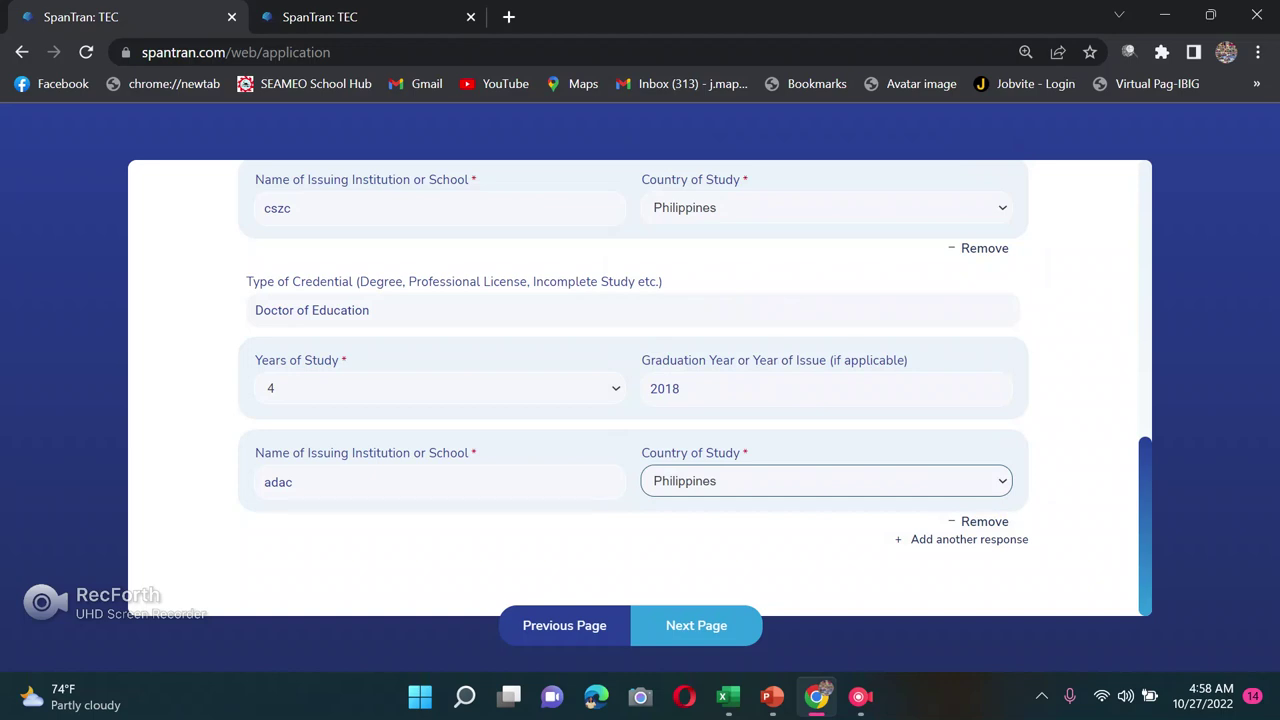
scroll(640, 390, up, 10)
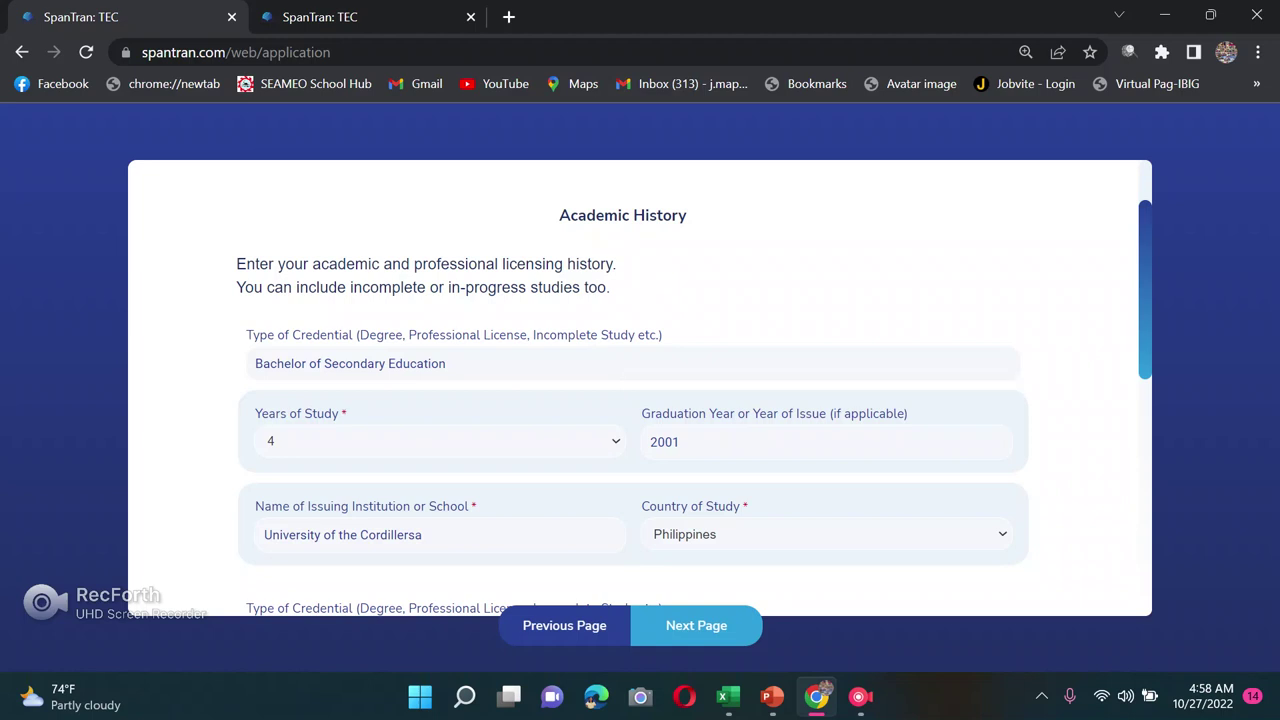
Step: Advance past the Translation, Verification and Evaluation pages to the Delivery page
scroll(645, 385, down, 10)
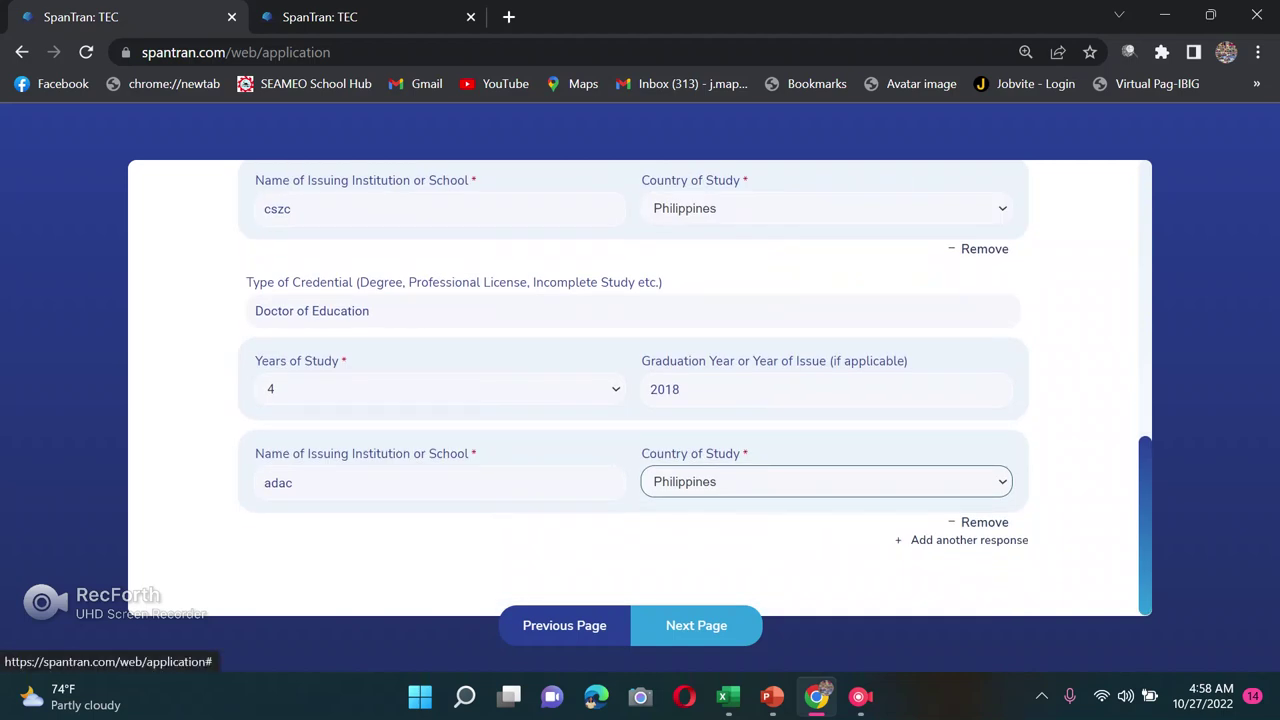
click(696, 625)
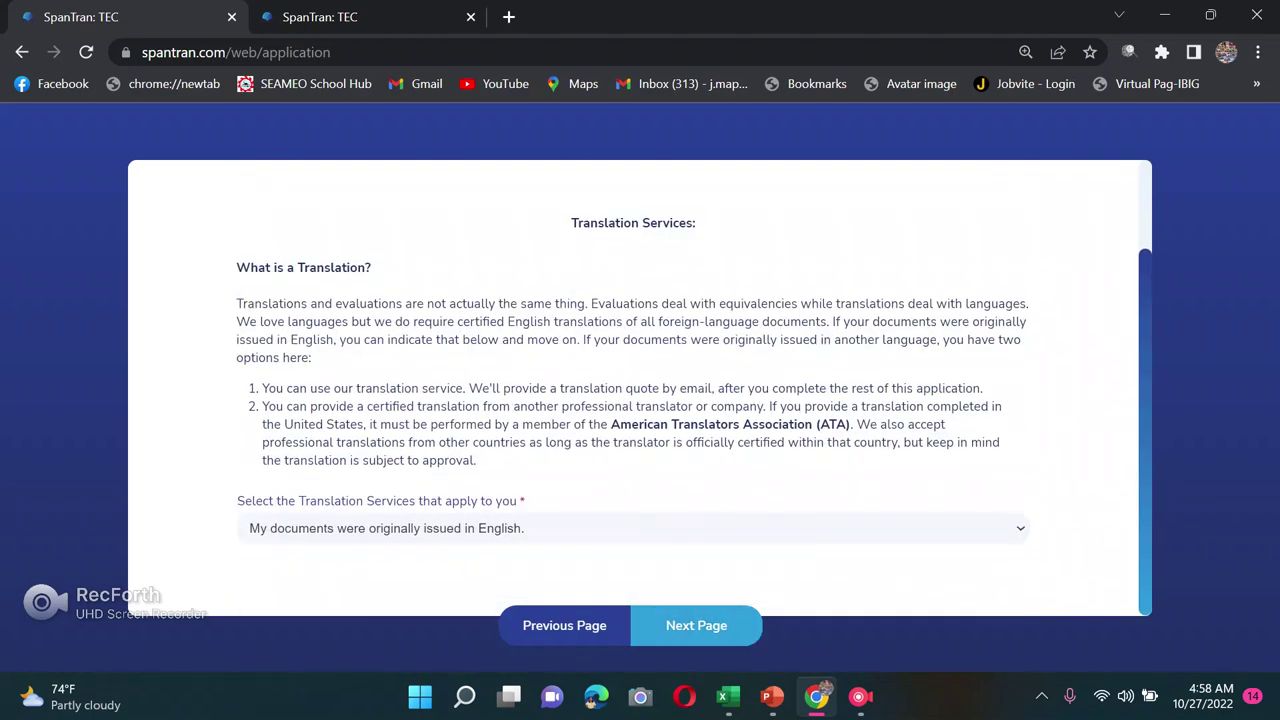
click(696, 625)
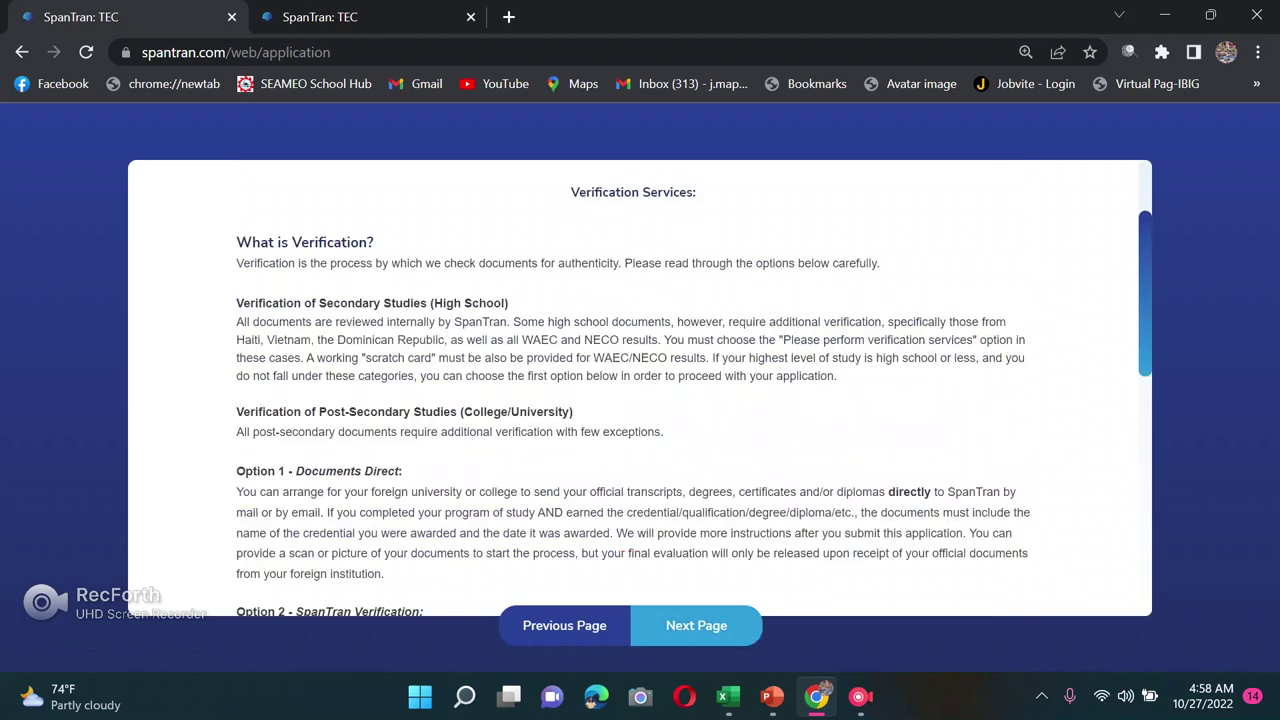
scroll(640, 390, down, 2)
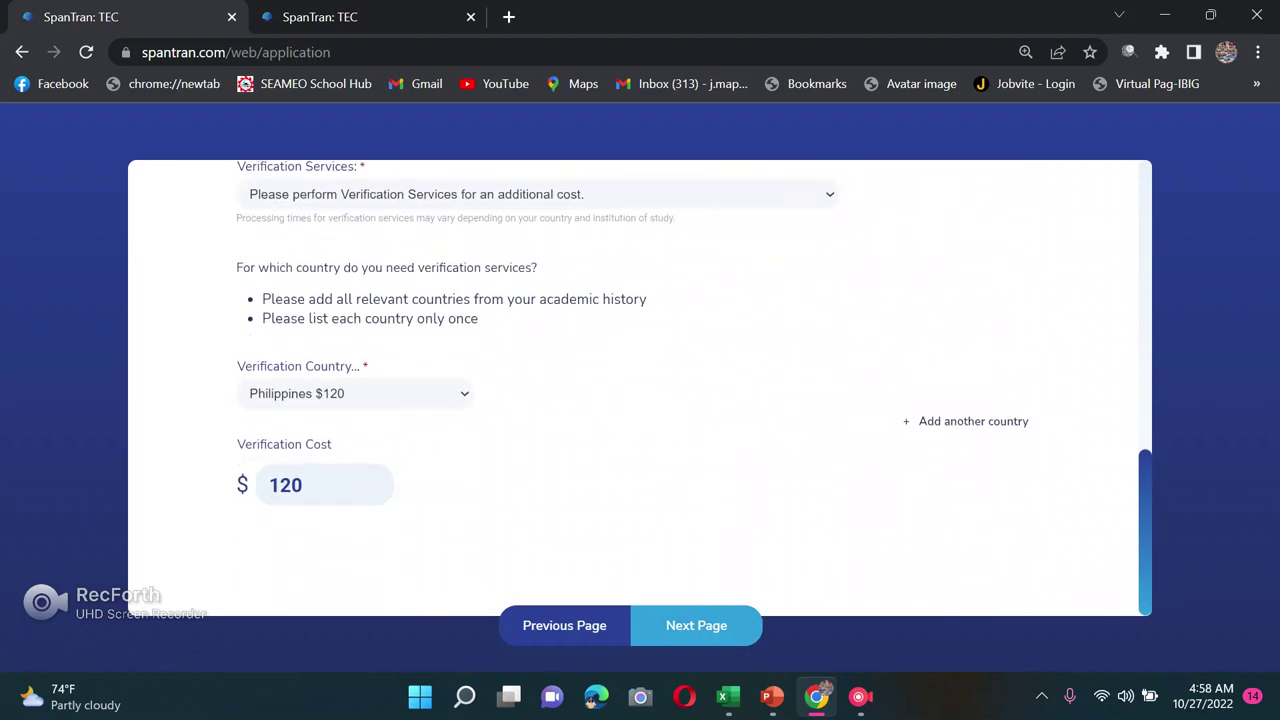
click(696, 625)
scroll(640, 390, down, 3)
click(696, 625)
Step: Continue through ID Upload and Document Upload to the Terms and Conditions page
scroll(640, 390, down, 3)
click(696, 625)
scroll(640, 390, down, 2)
click(696, 625)
scroll(640, 390, down, 4)
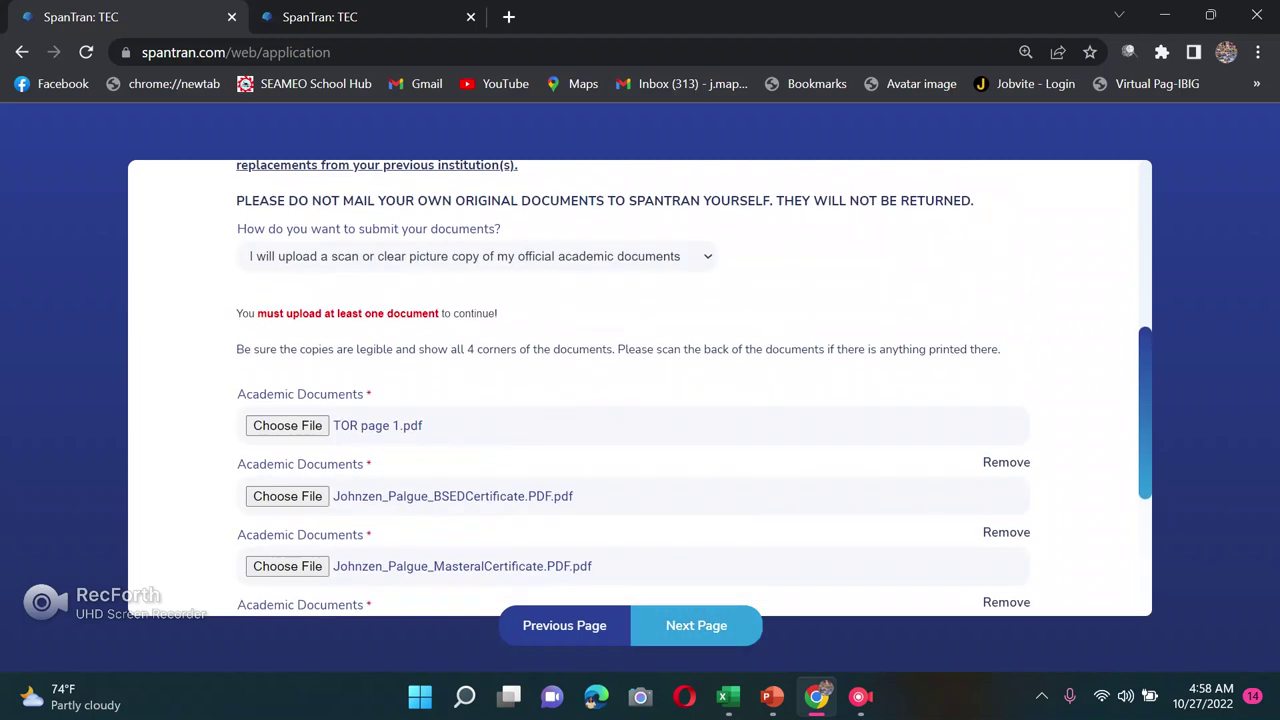
scroll(640, 390, down, 3)
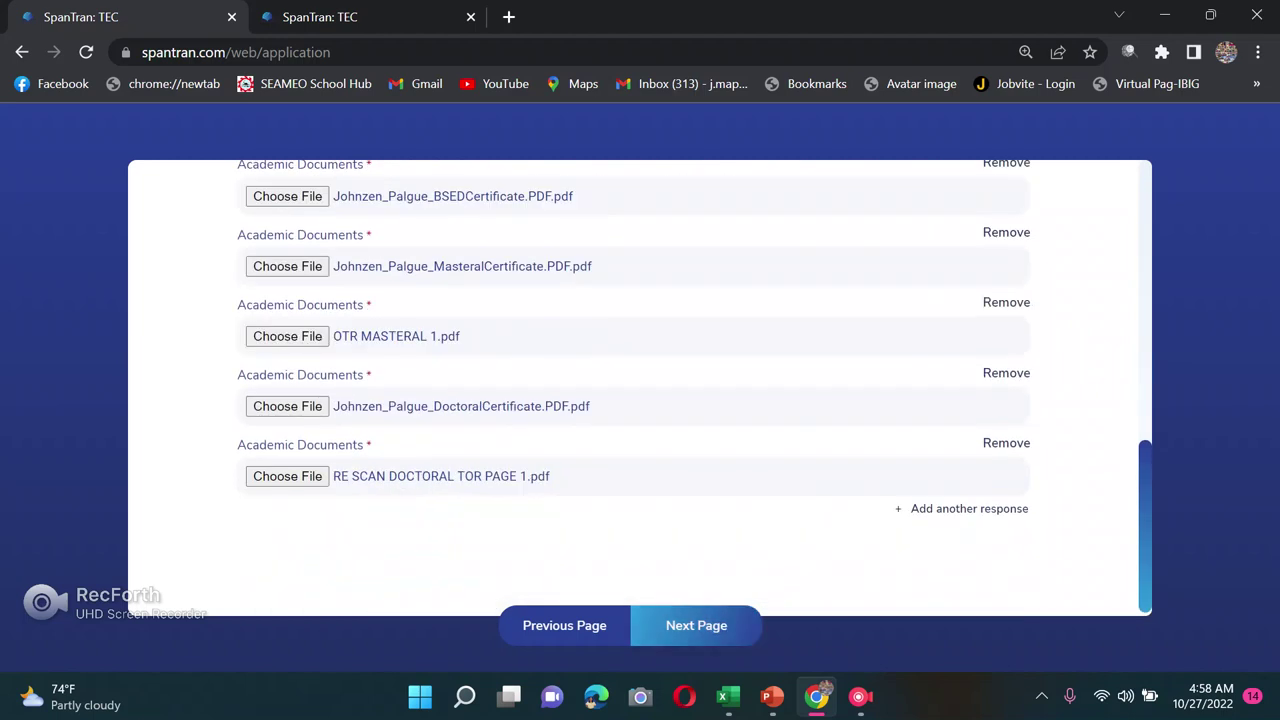
click(696, 625)
scroll(640, 390, down, 5)
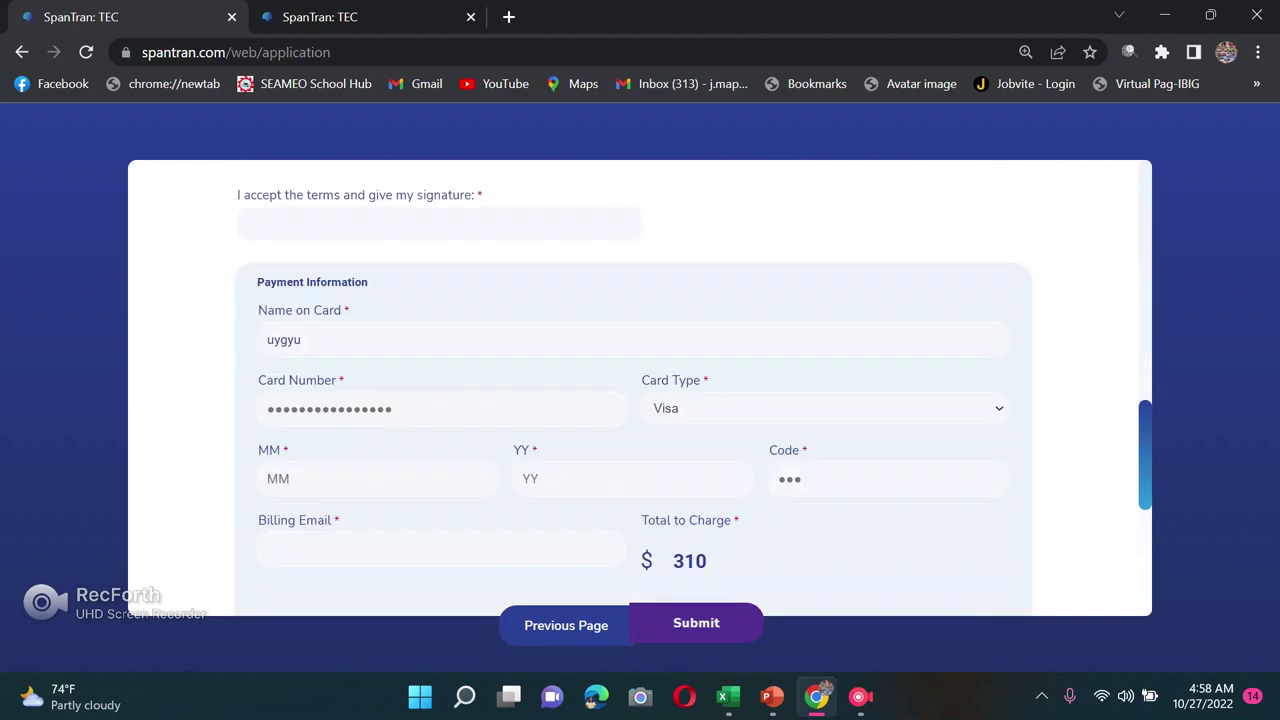
scroll(640, 390, down, 1)
scroll(640, 390, down, 2)
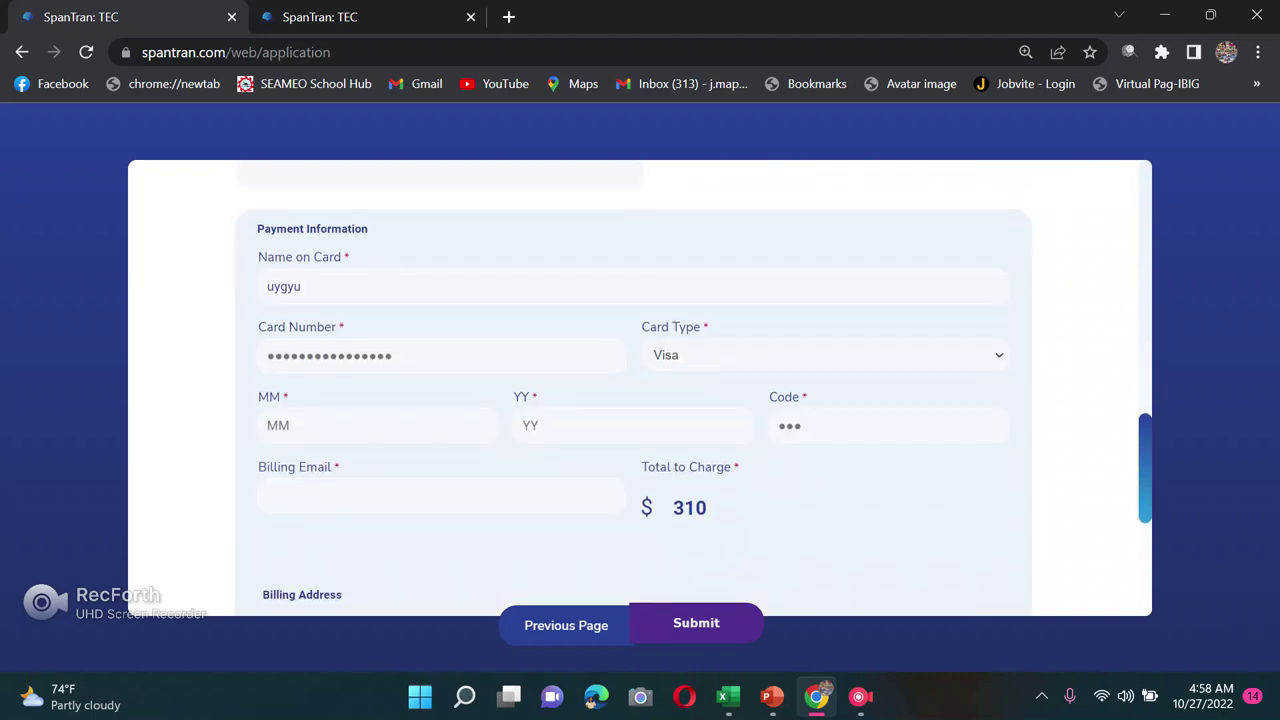
scroll(640, 390, up, 10)
scroll(640, 390, up, 4)
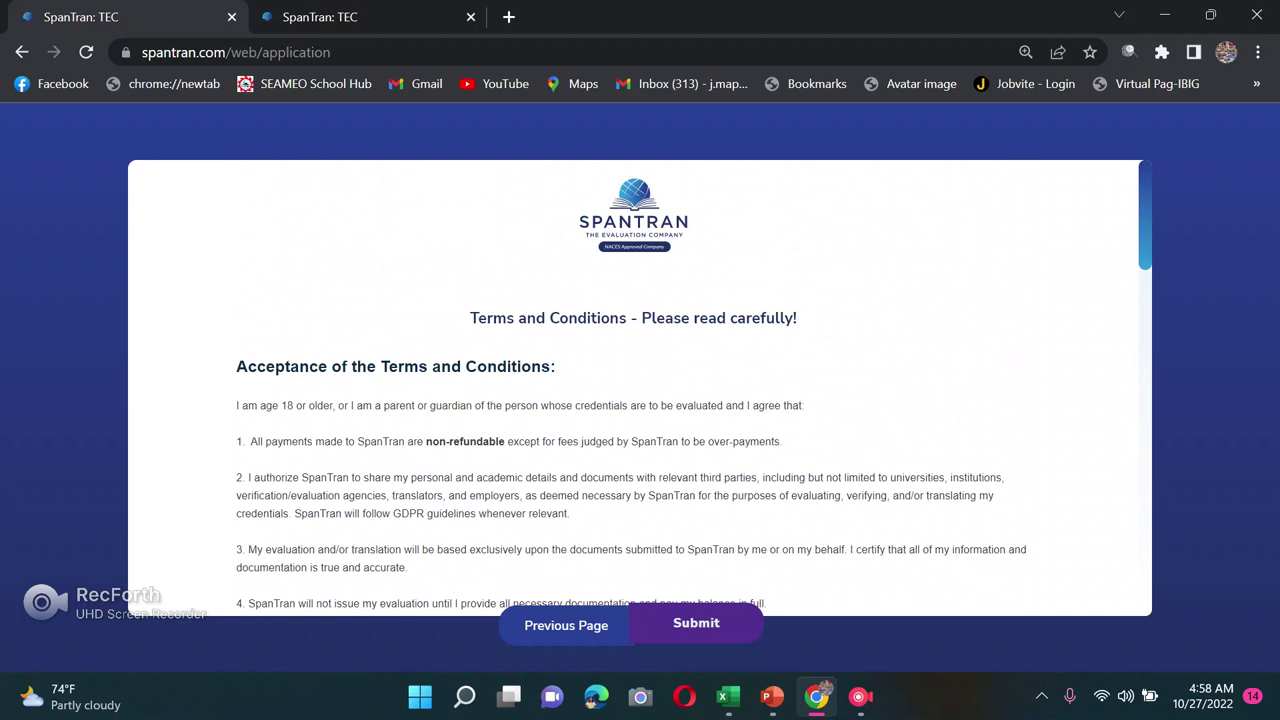
scroll(640, 390, down, 10)
scroll(640, 390, down, 4)
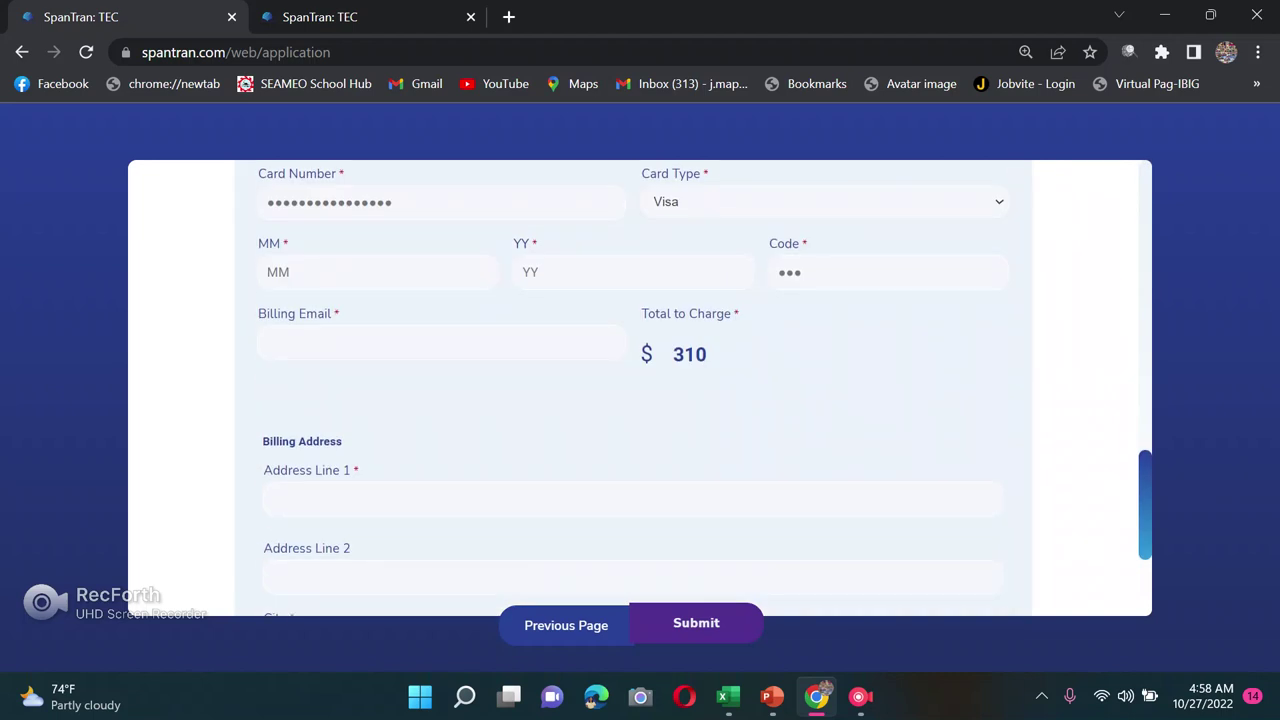
scroll(640, 390, up, 1)
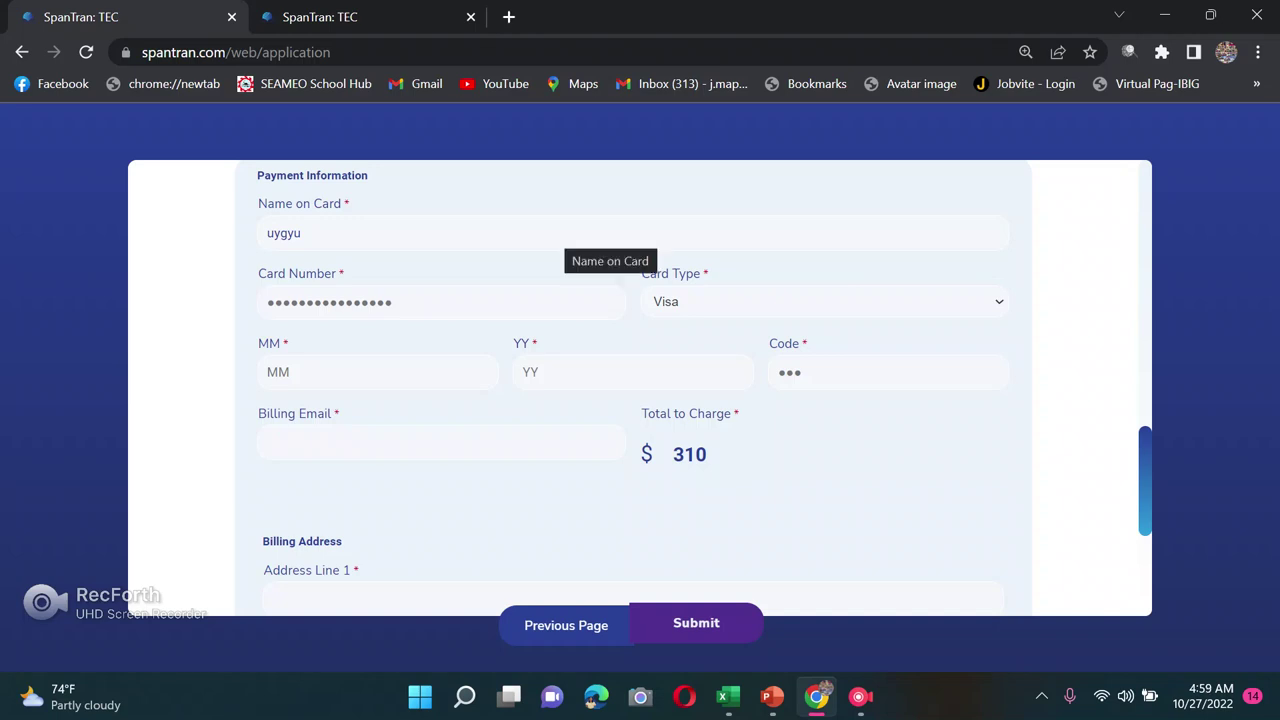
click(301, 233)
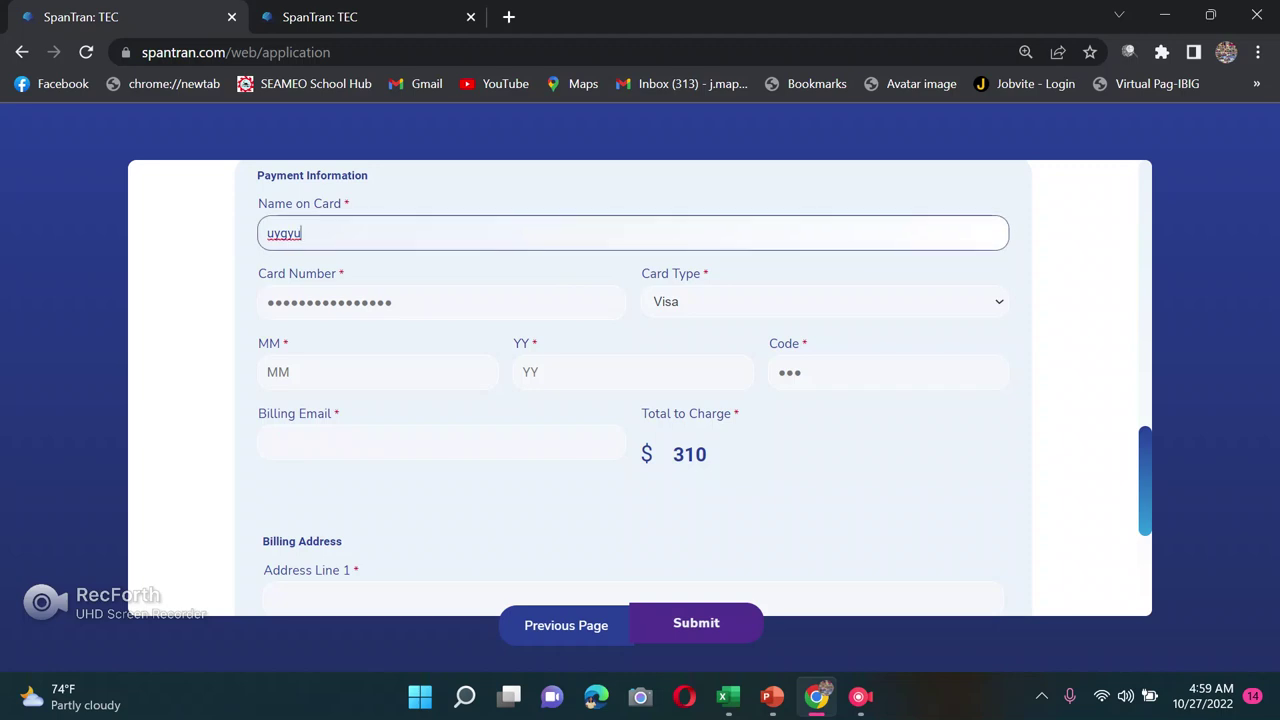
scroll(640, 400, up, 1)
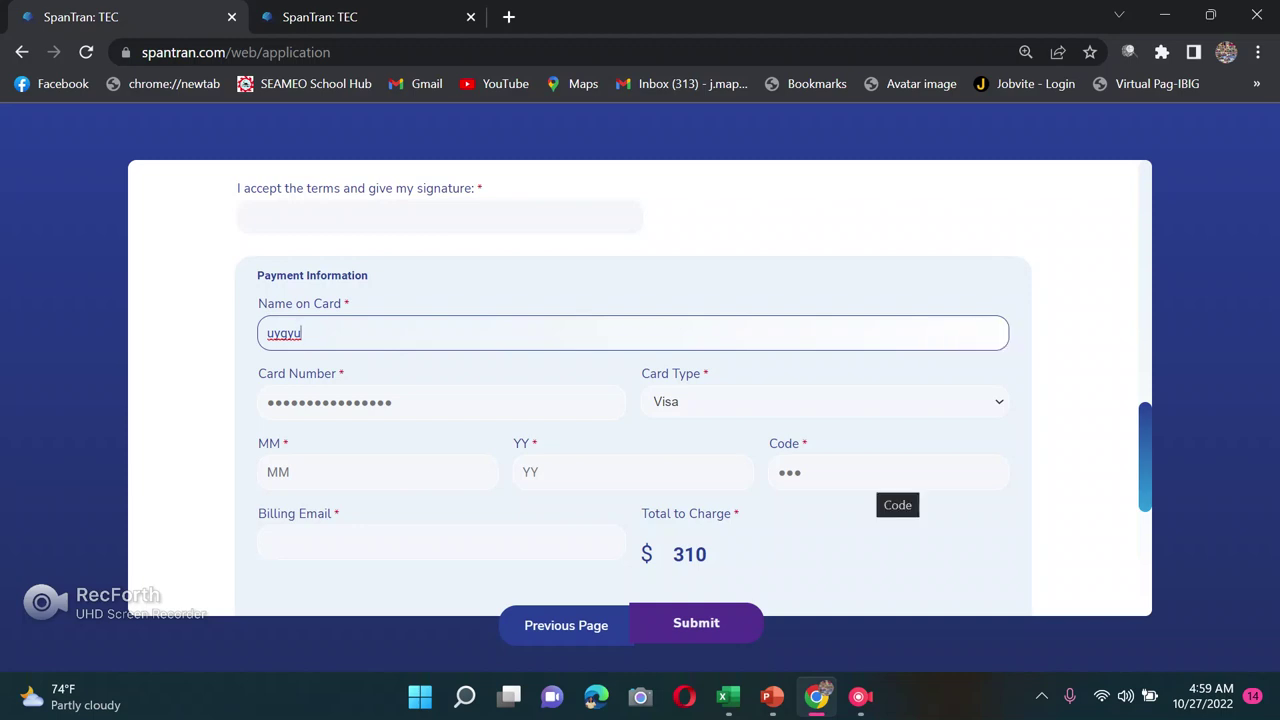
scroll(890, 485, down, 1)
scroll(693, 380, up, 1)
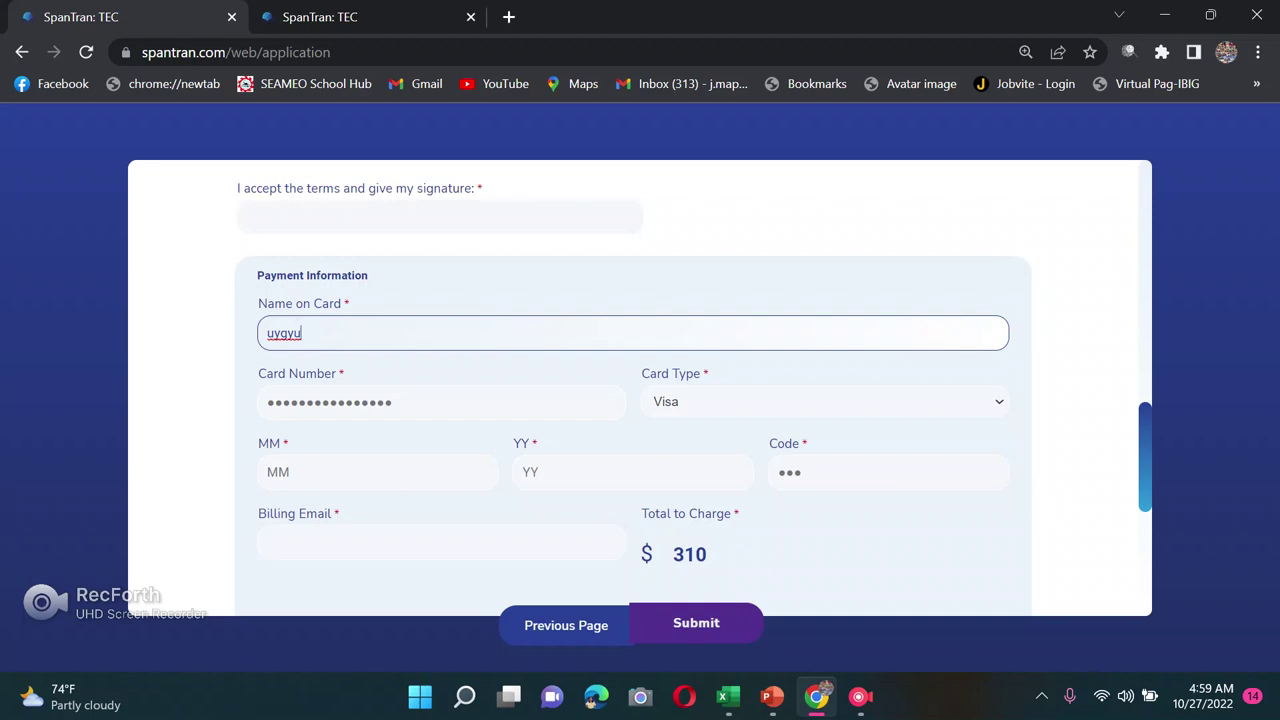
scroll(640, 390, down, 1)
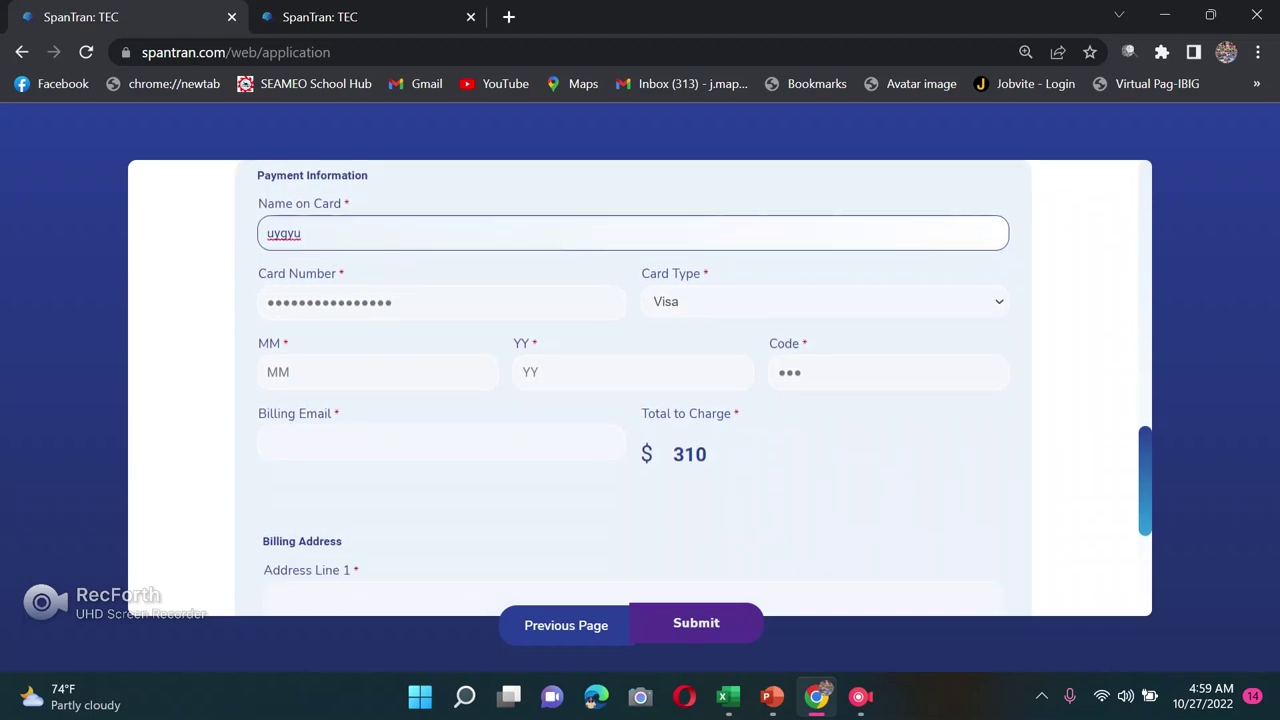
scroll(640, 390, down, 3)
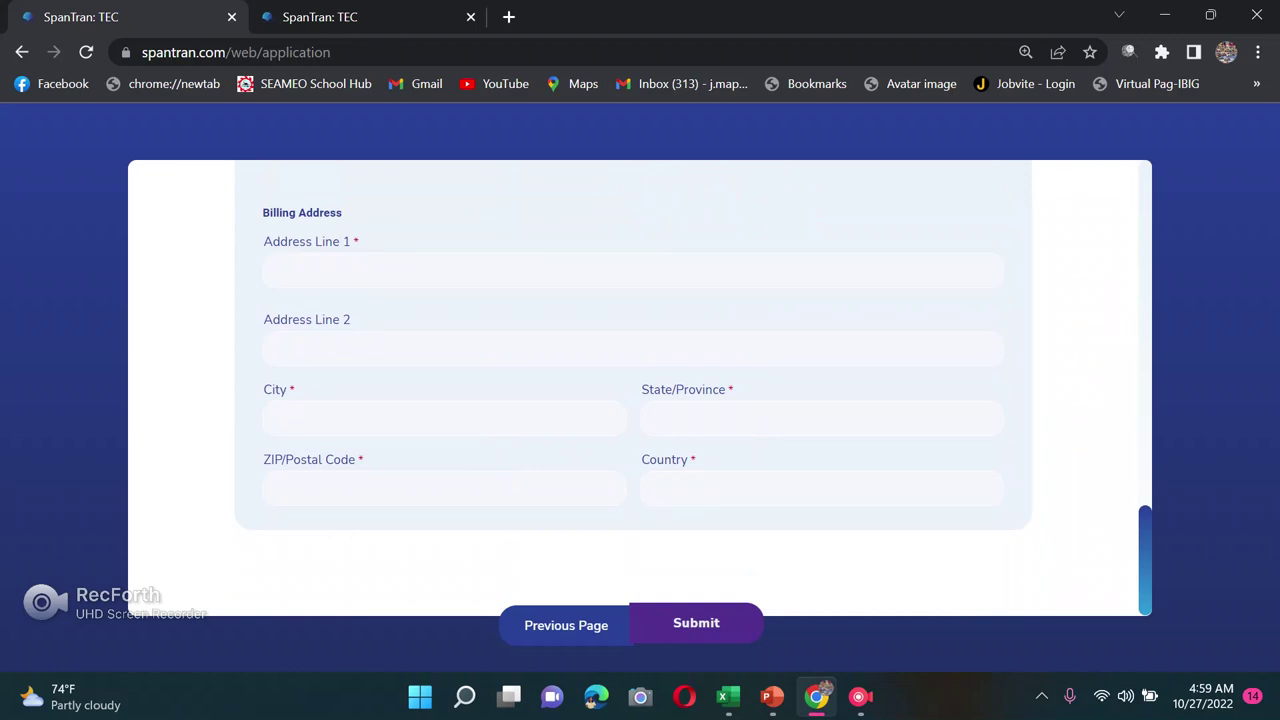
scroll(640, 390, up, 2)
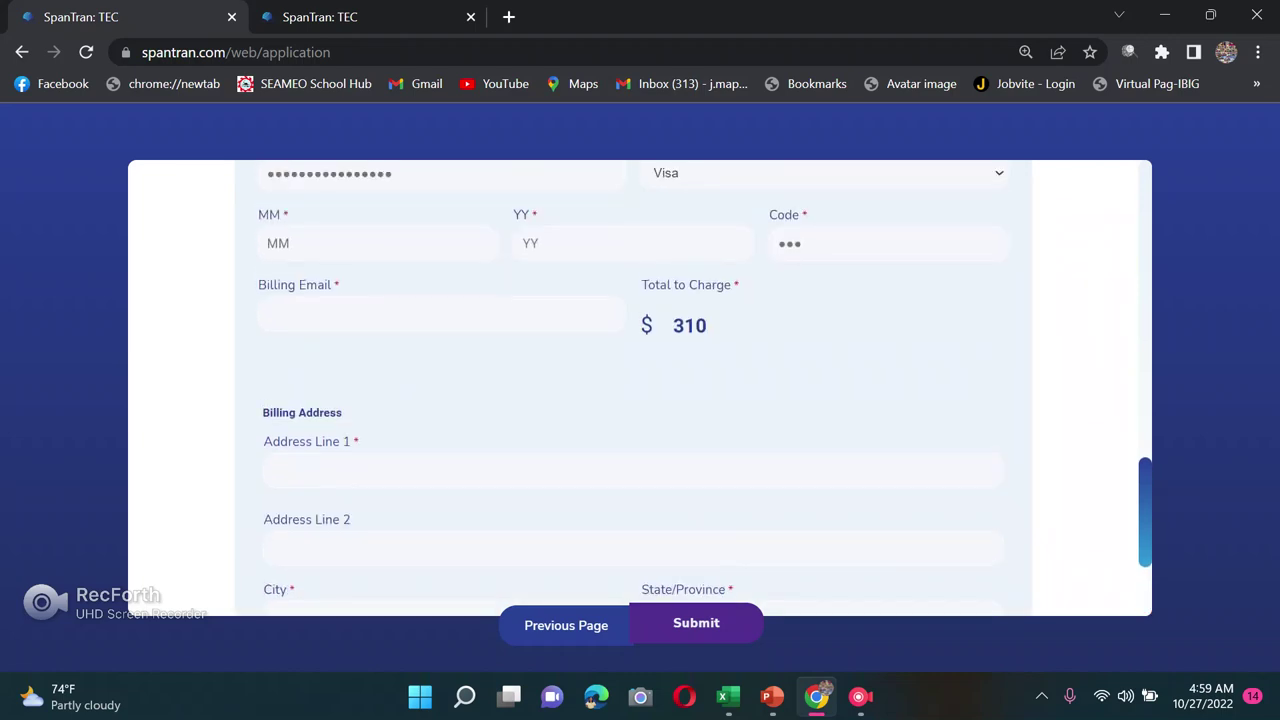
scroll(640, 390, up, 4)
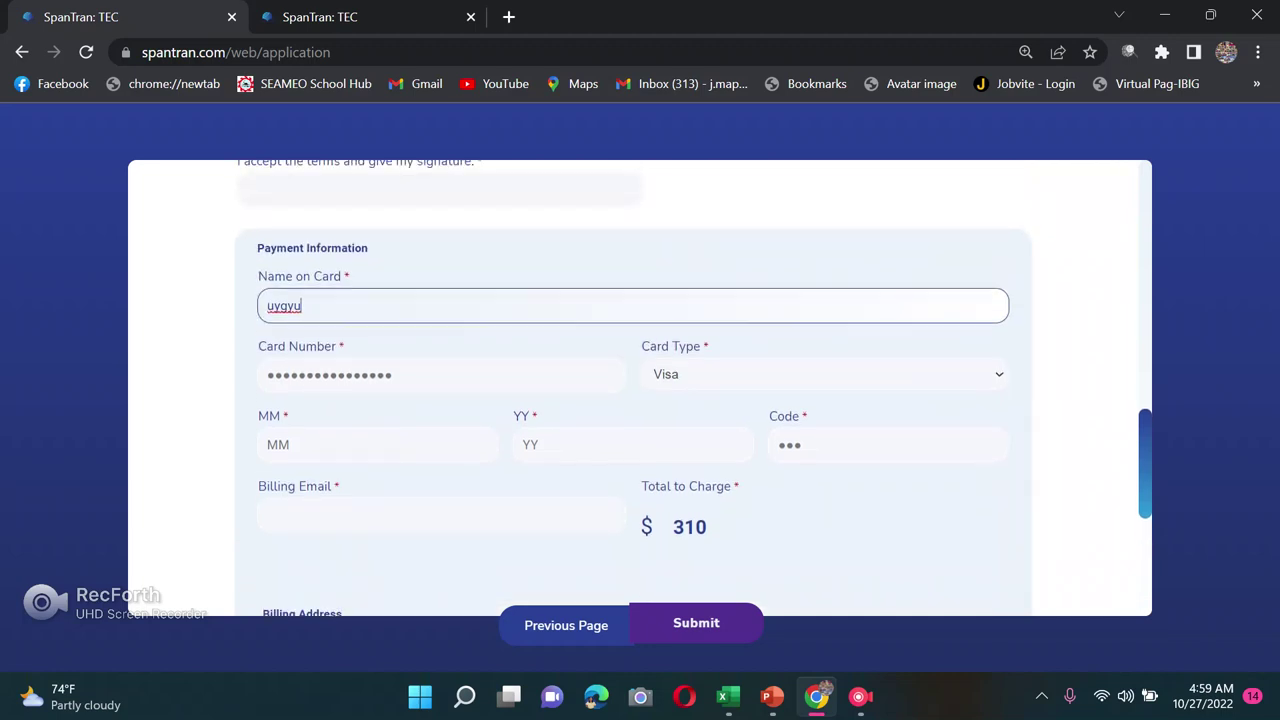
scroll(640, 390, up, 2)
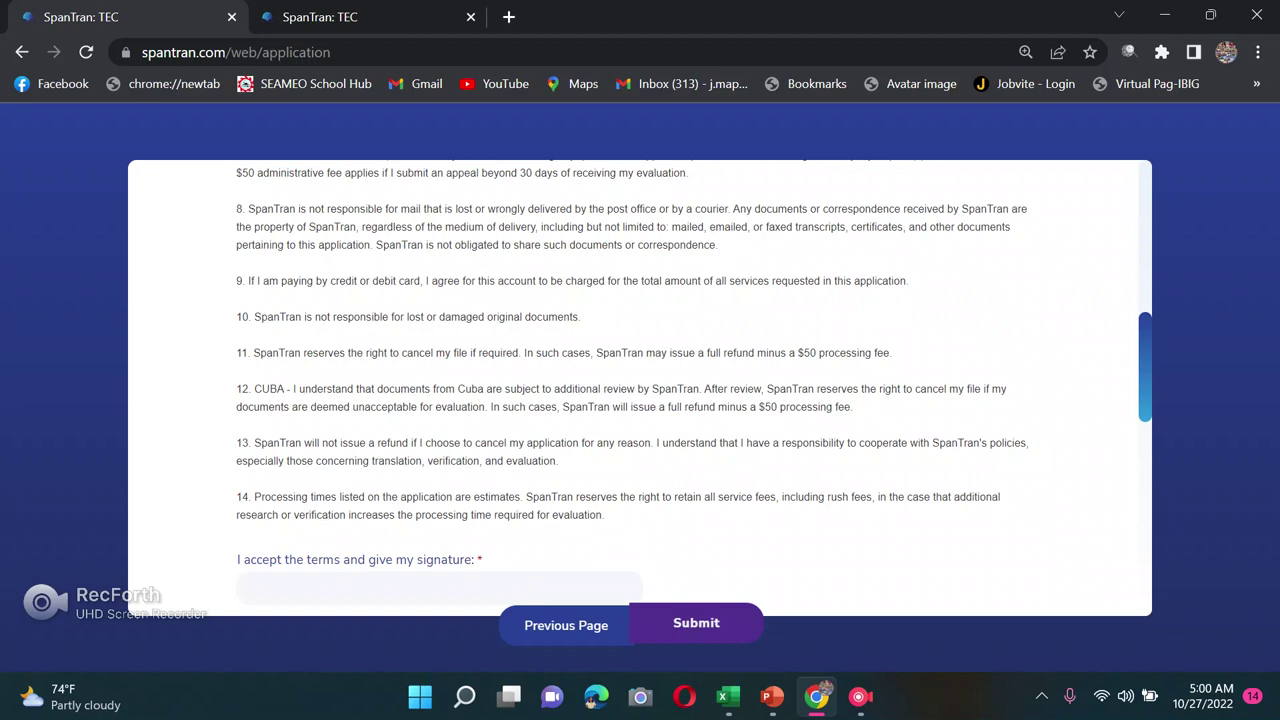
click(860, 696)
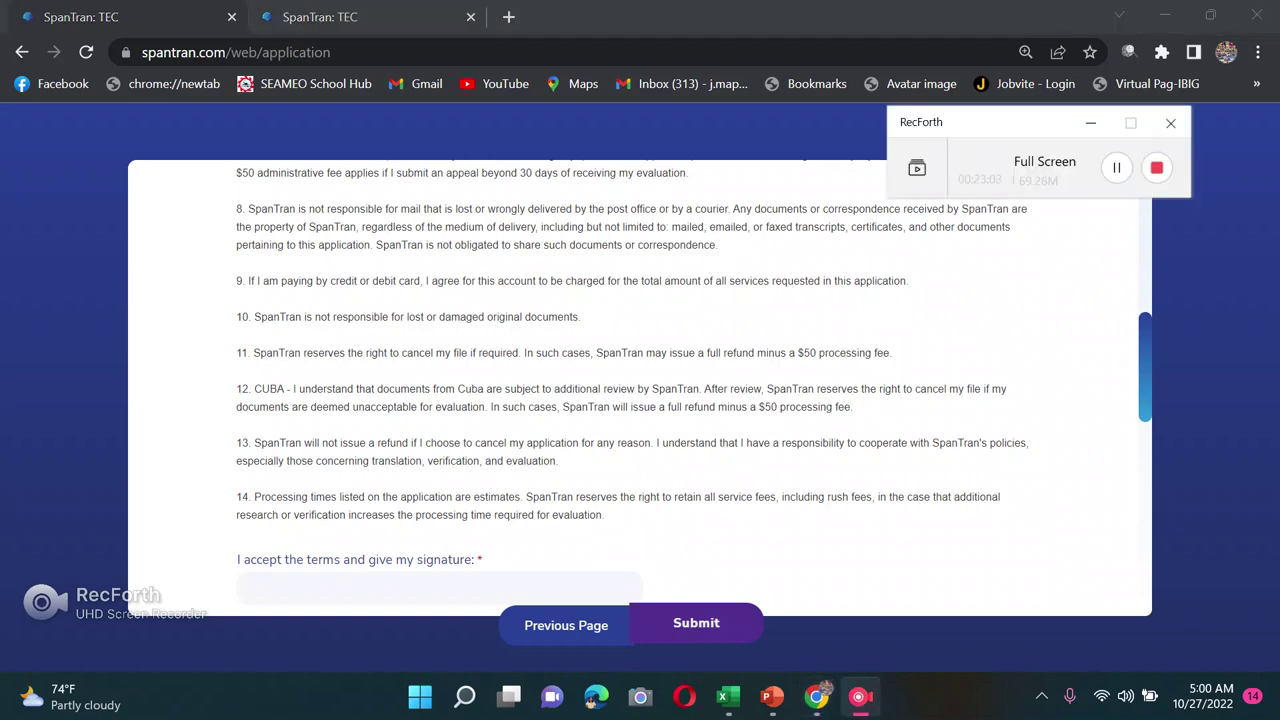